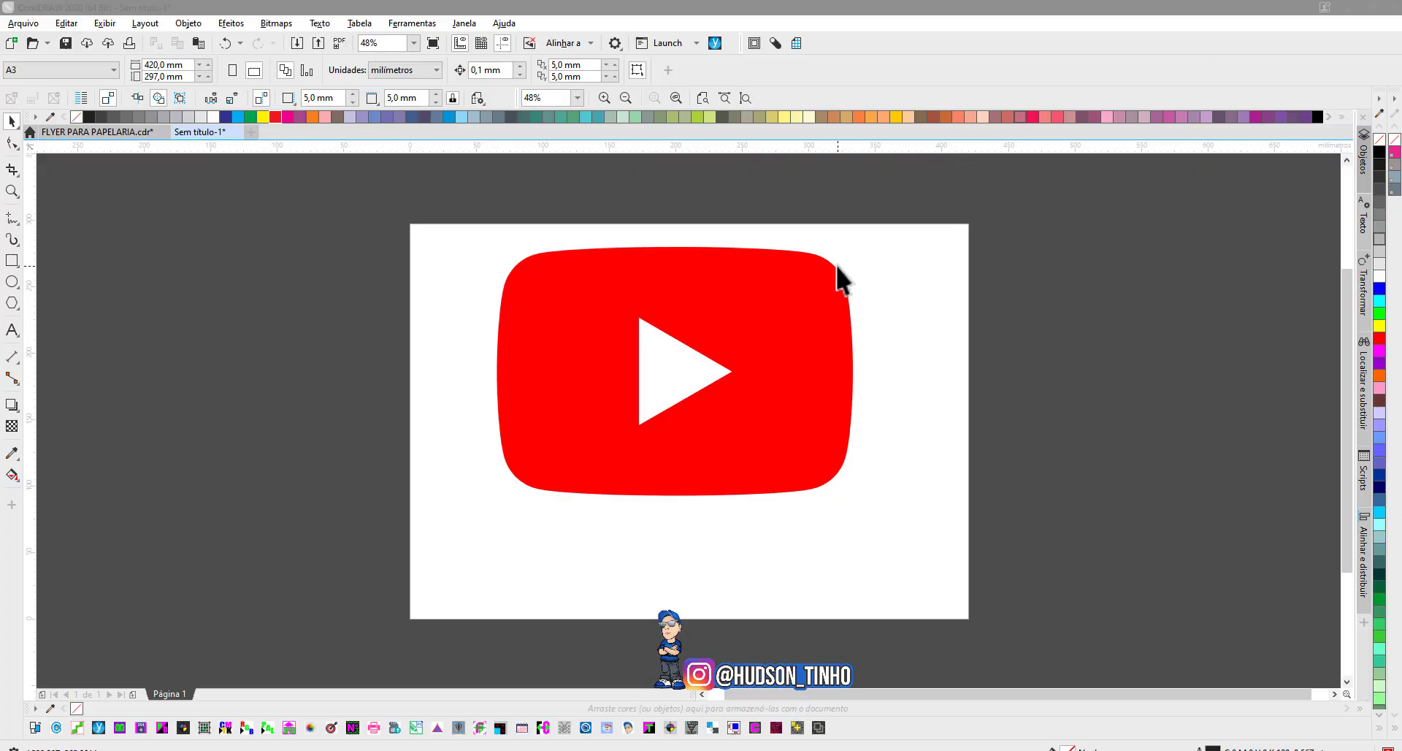
Nudge the YouTube logo down, then move the white play triangle off the page to the left
drag(407, 194, 988, 575)
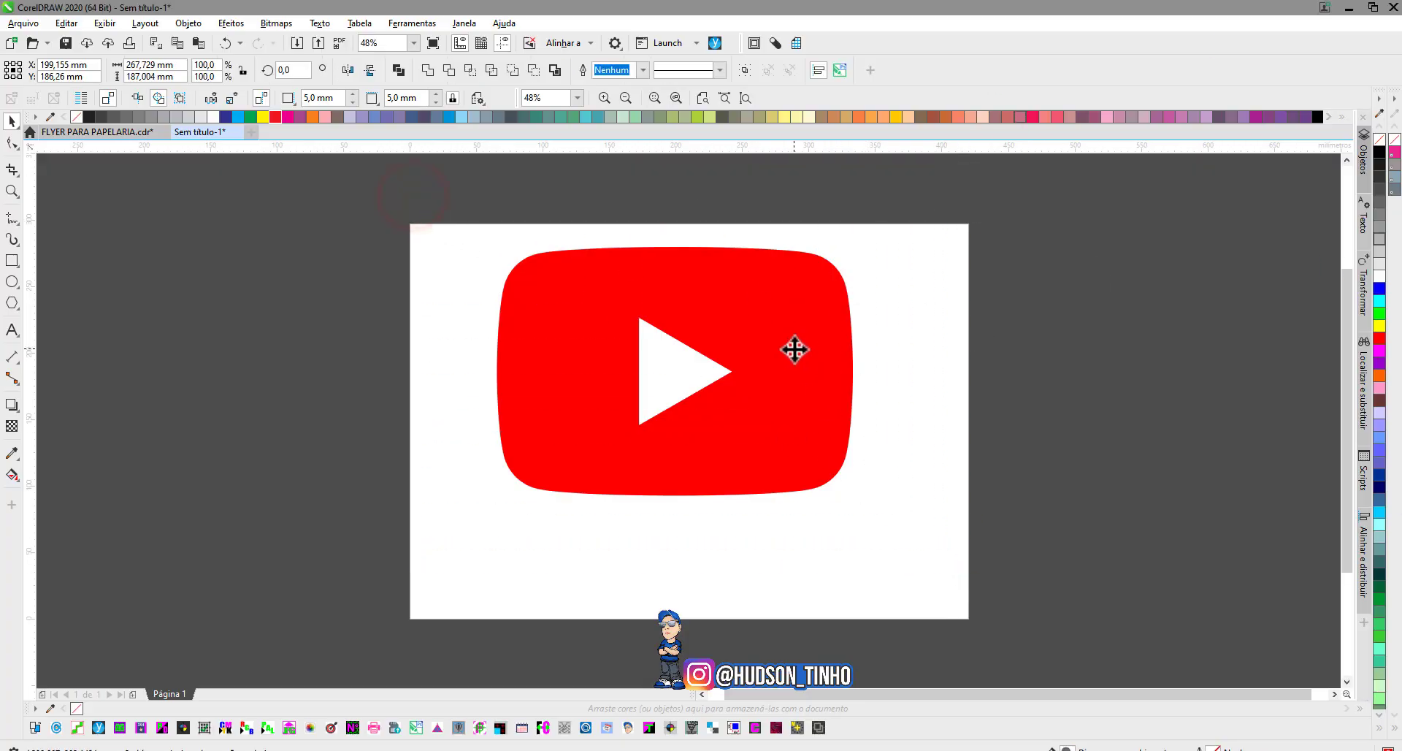
drag(792, 351, 801, 406)
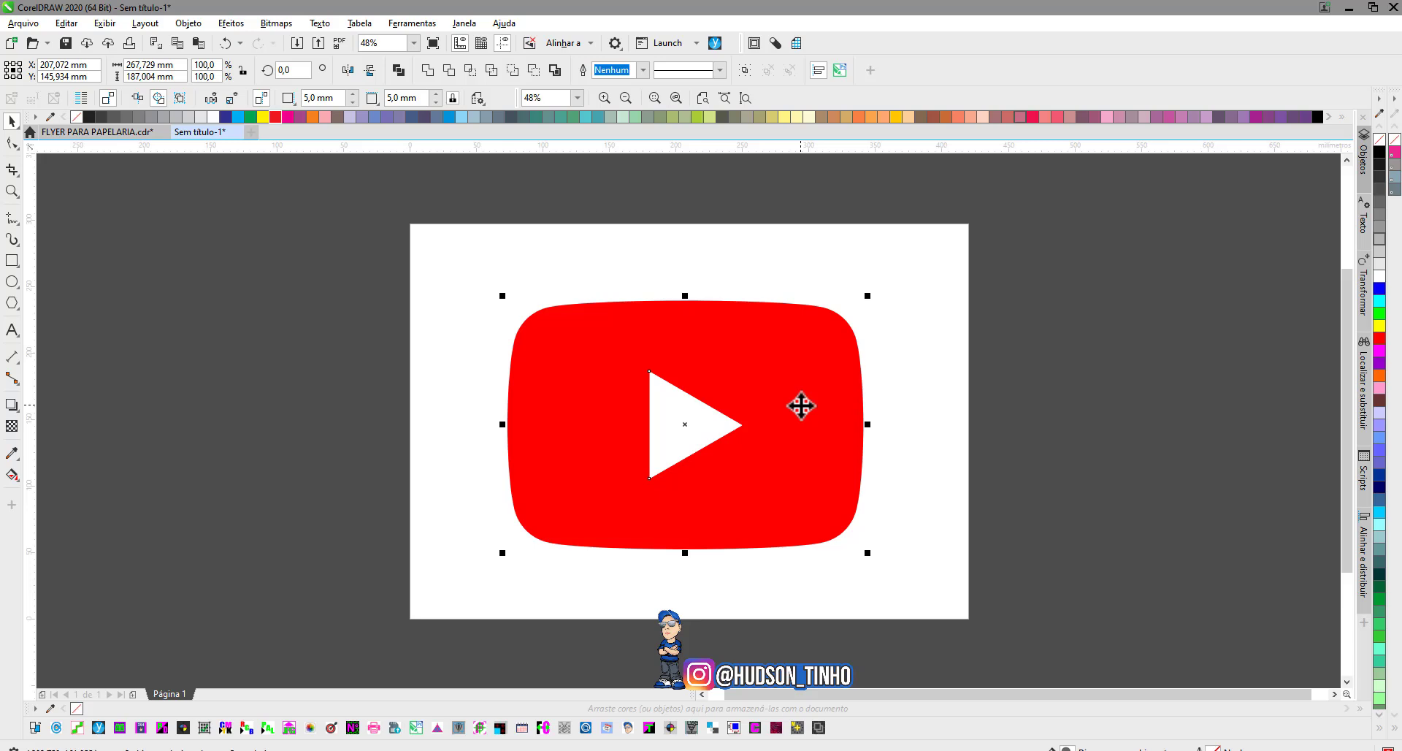
click(359, 334)
click(655, 419)
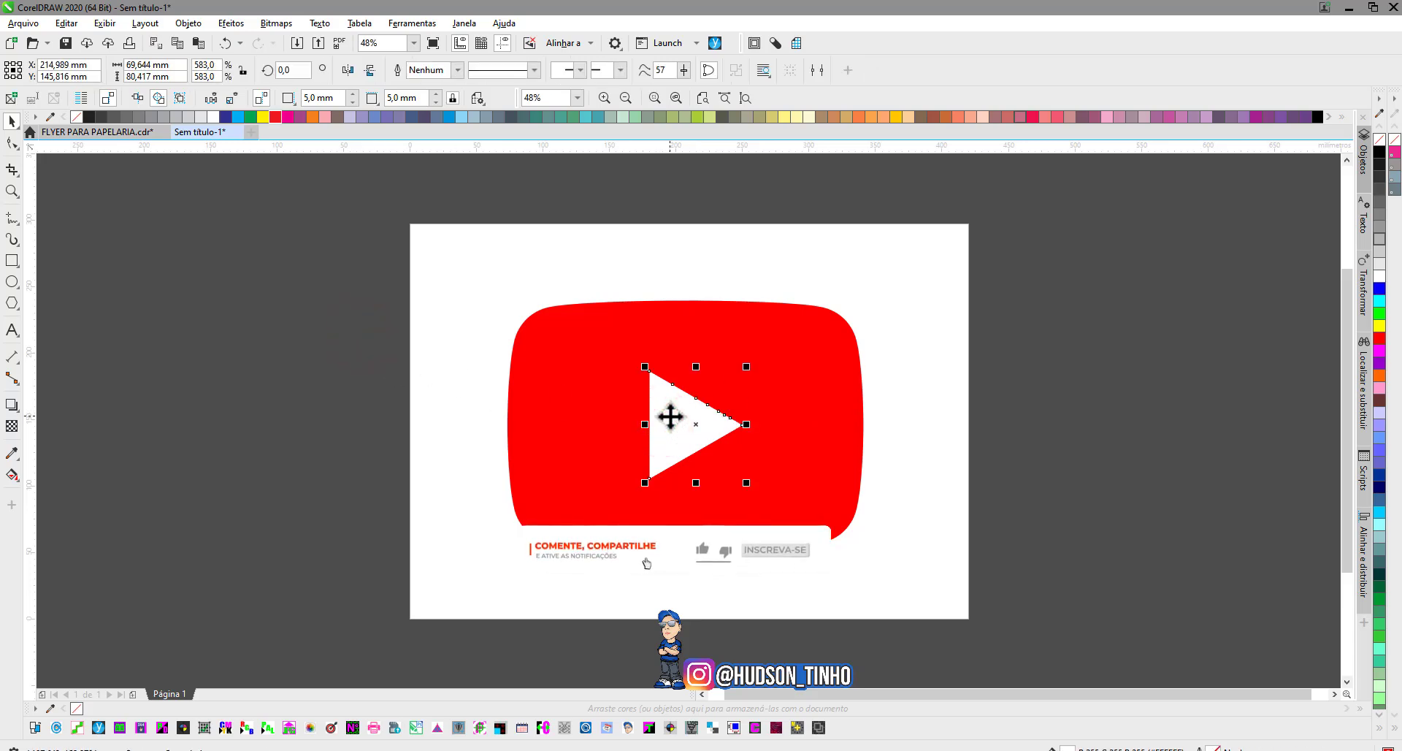
drag(671, 417, 293, 416)
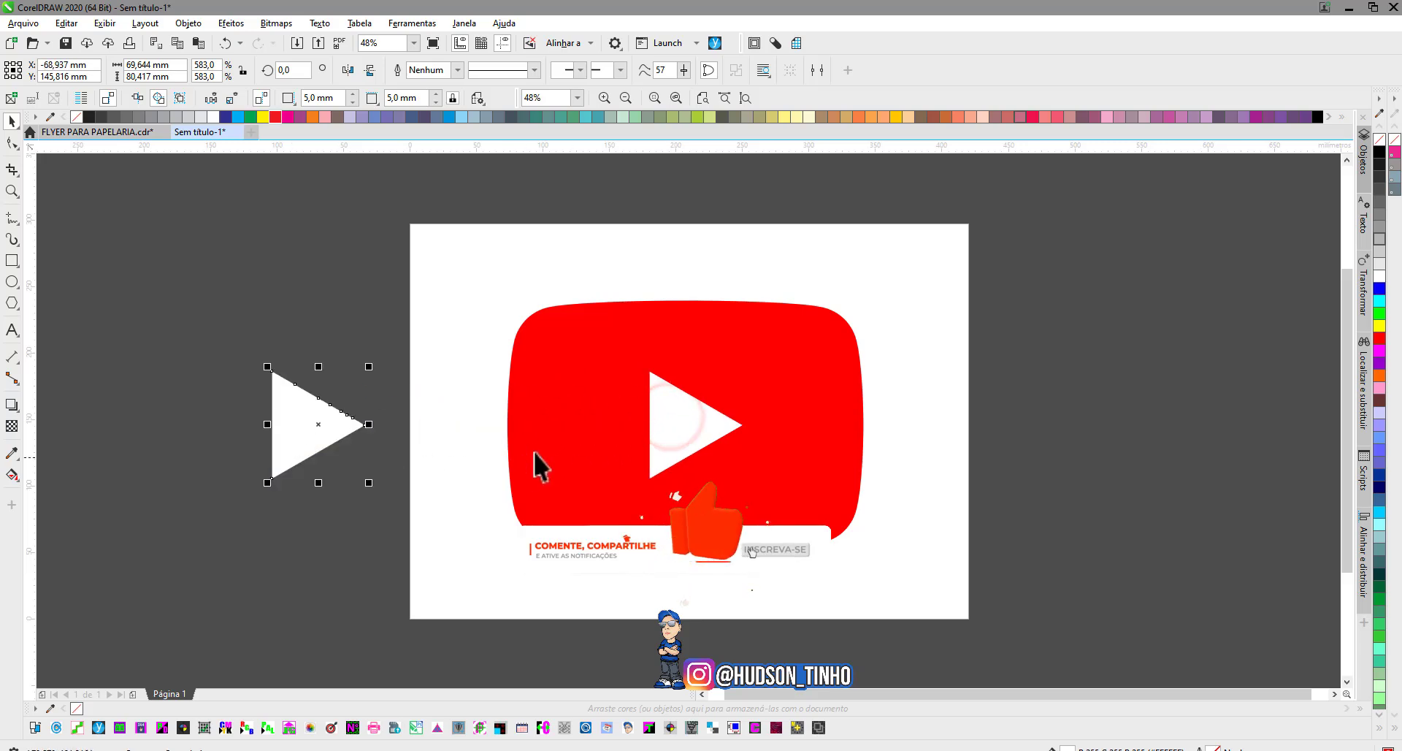
Place the red logo shape left of the page, beside the triangle, lower down
mouse_move(534, 453)
mouse_down()
mouse_move(207, 323)
mouse_move(150, 375)
mouse_up()
mouse_move(299, 428)
mouse_down()
mouse_move(295, 374)
mouse_move(390, 348)
mouse_move(239, 500)
mouse_up()
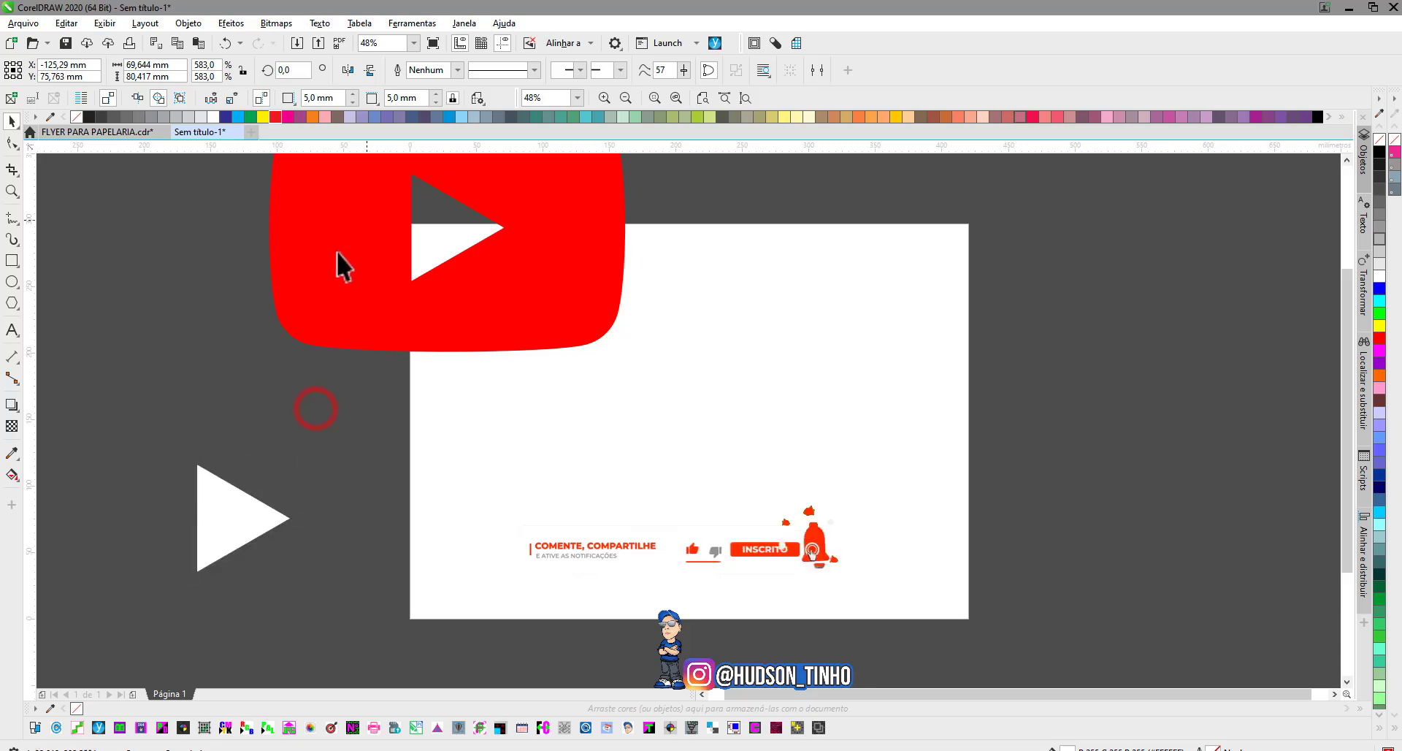
drag(369, 228, 240, 339)
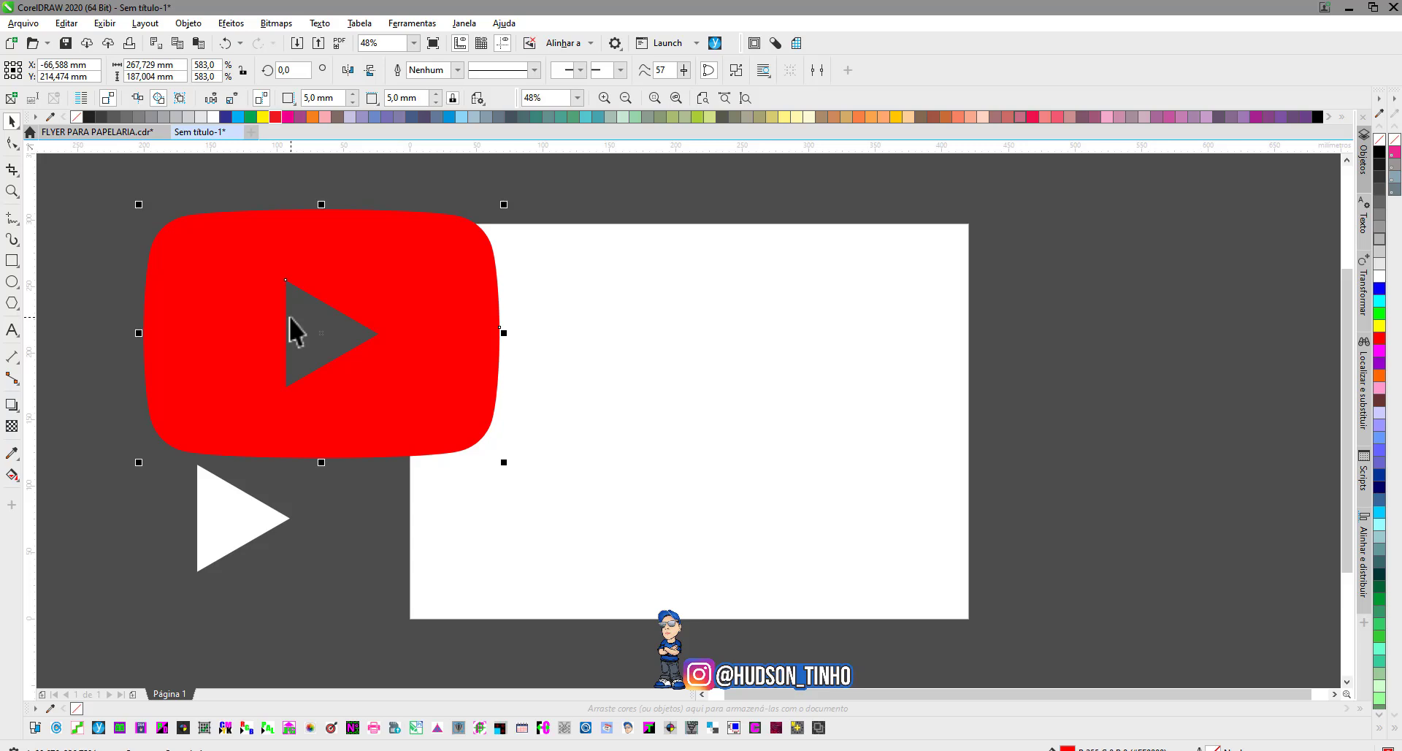
Add the text 'Texto' to the page and enlarge it
click(11, 330)
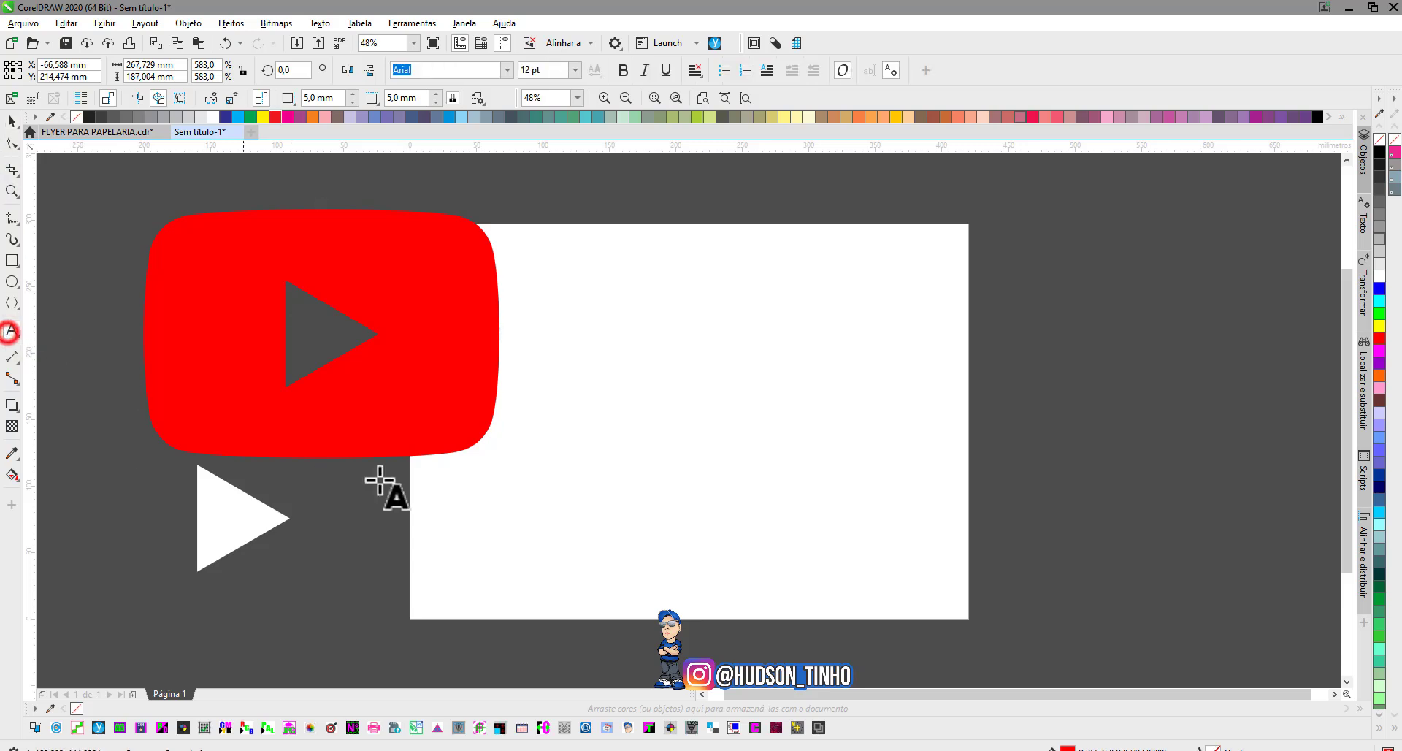
click(683, 458)
text(Texto)
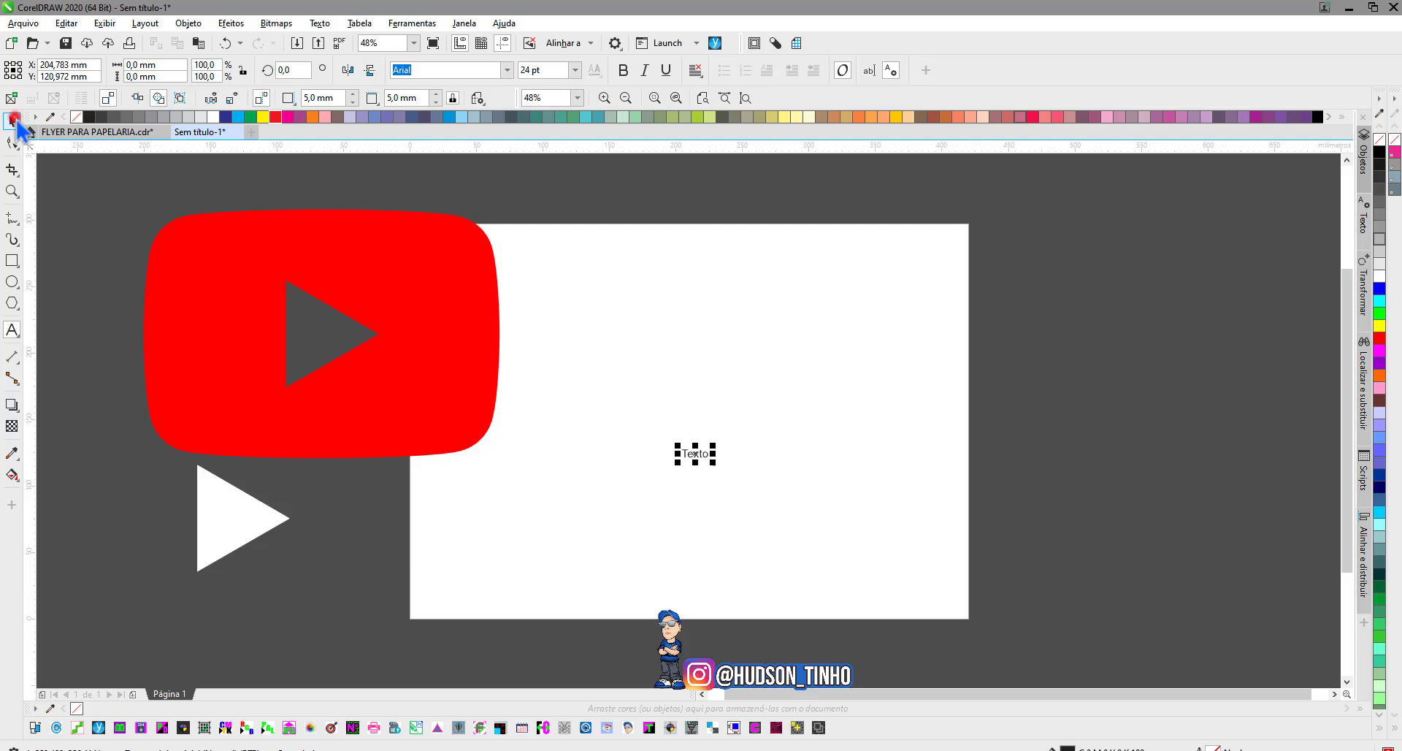
click(11, 121)
drag(677, 443, 401, 288)
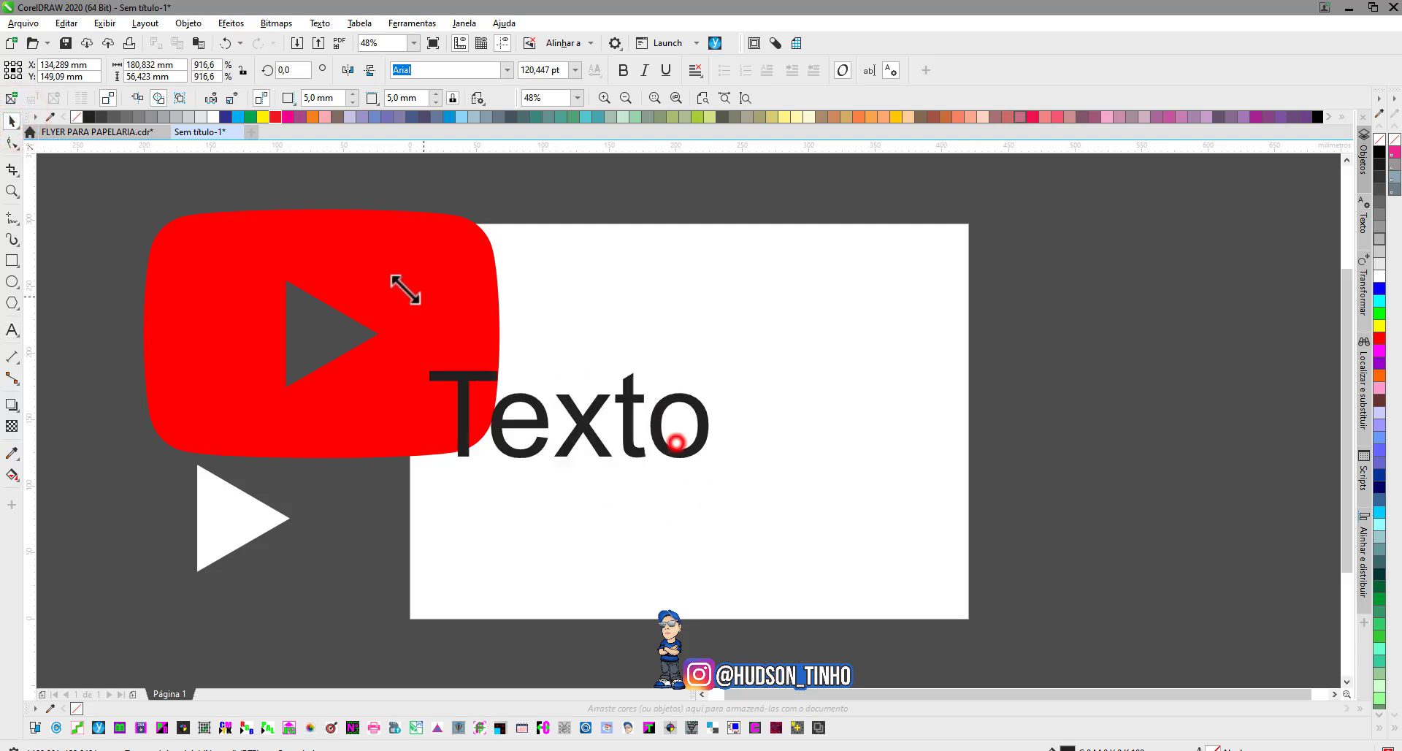
Set the Texto font to Cream Cake, move it up, and scale it to about 522 pt
click(507, 69)
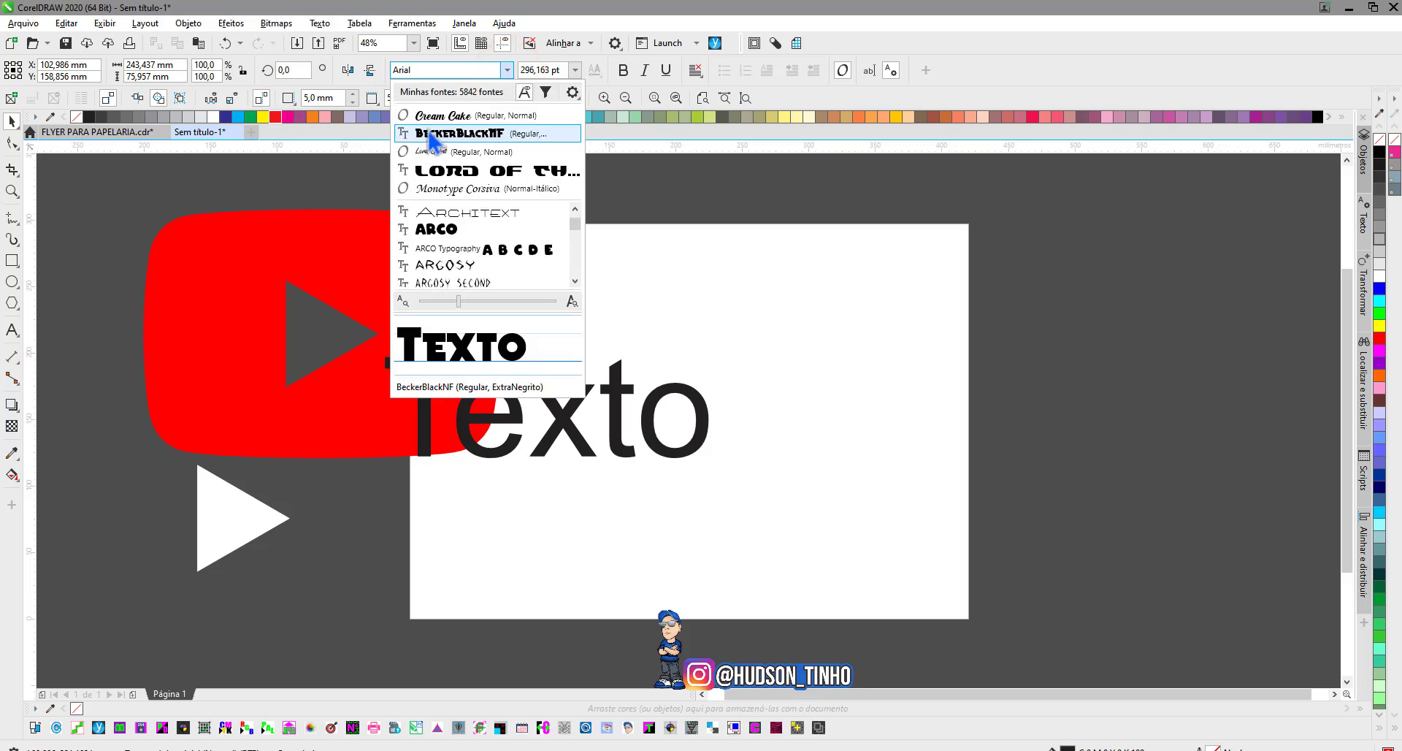
click(431, 121)
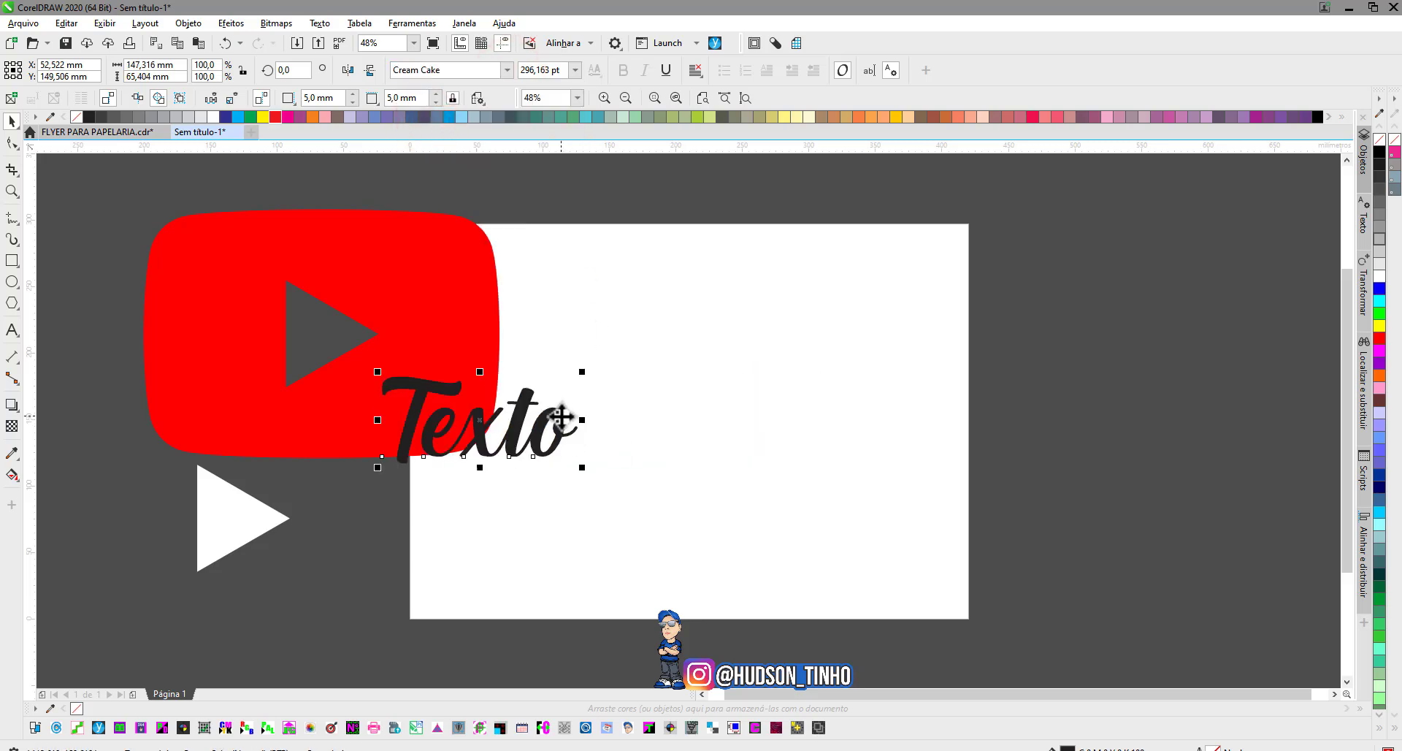
drag(561, 415, 685, 311)
drag(718, 367, 843, 453)
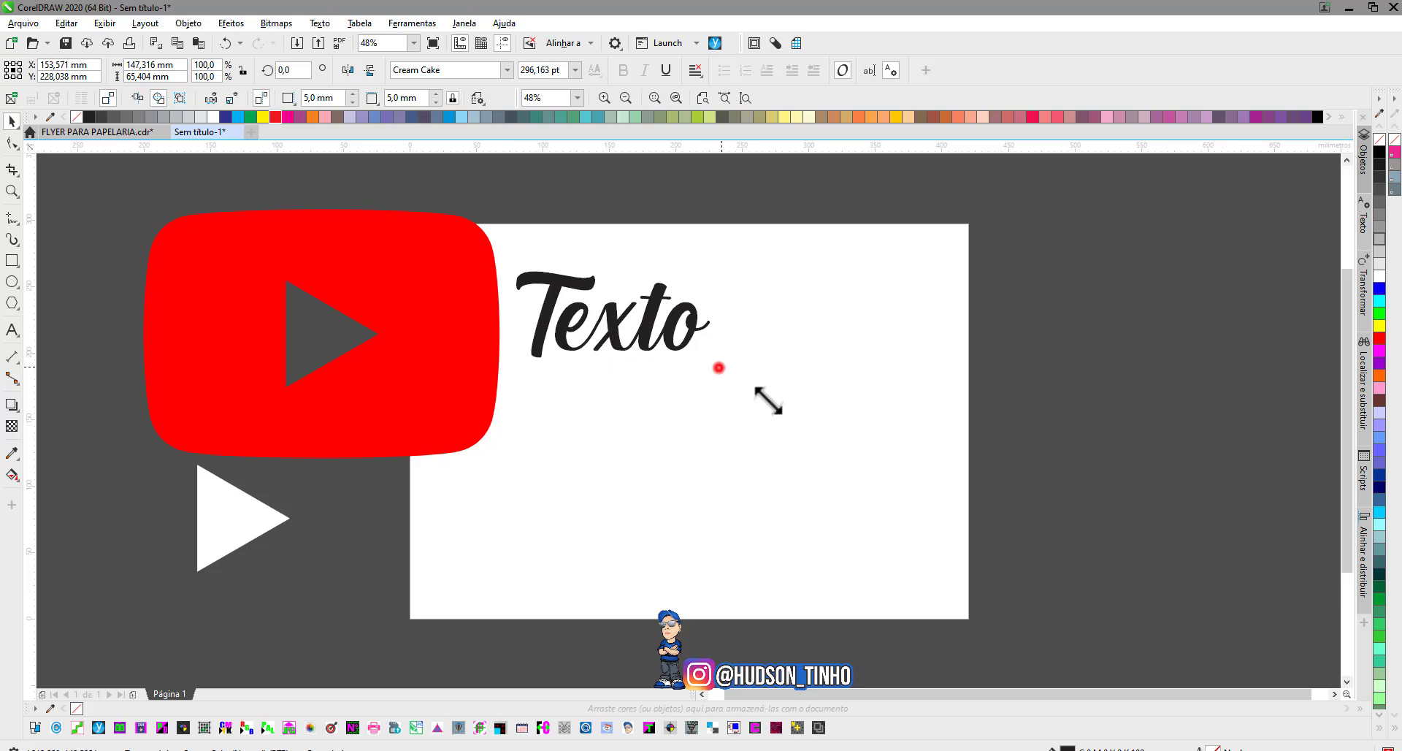
Switch the display to wireframe outlines (Exibir > Aramado)
click(104, 23)
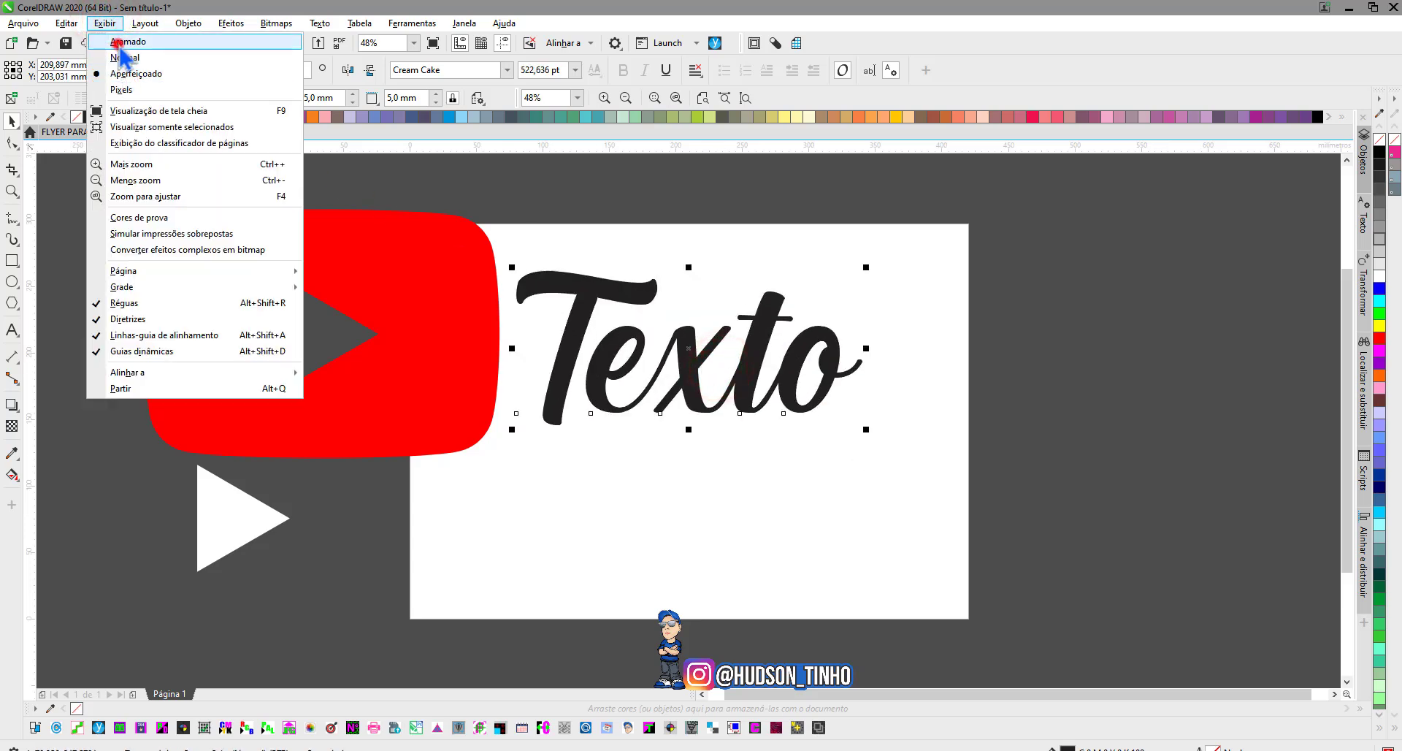
click(124, 45)
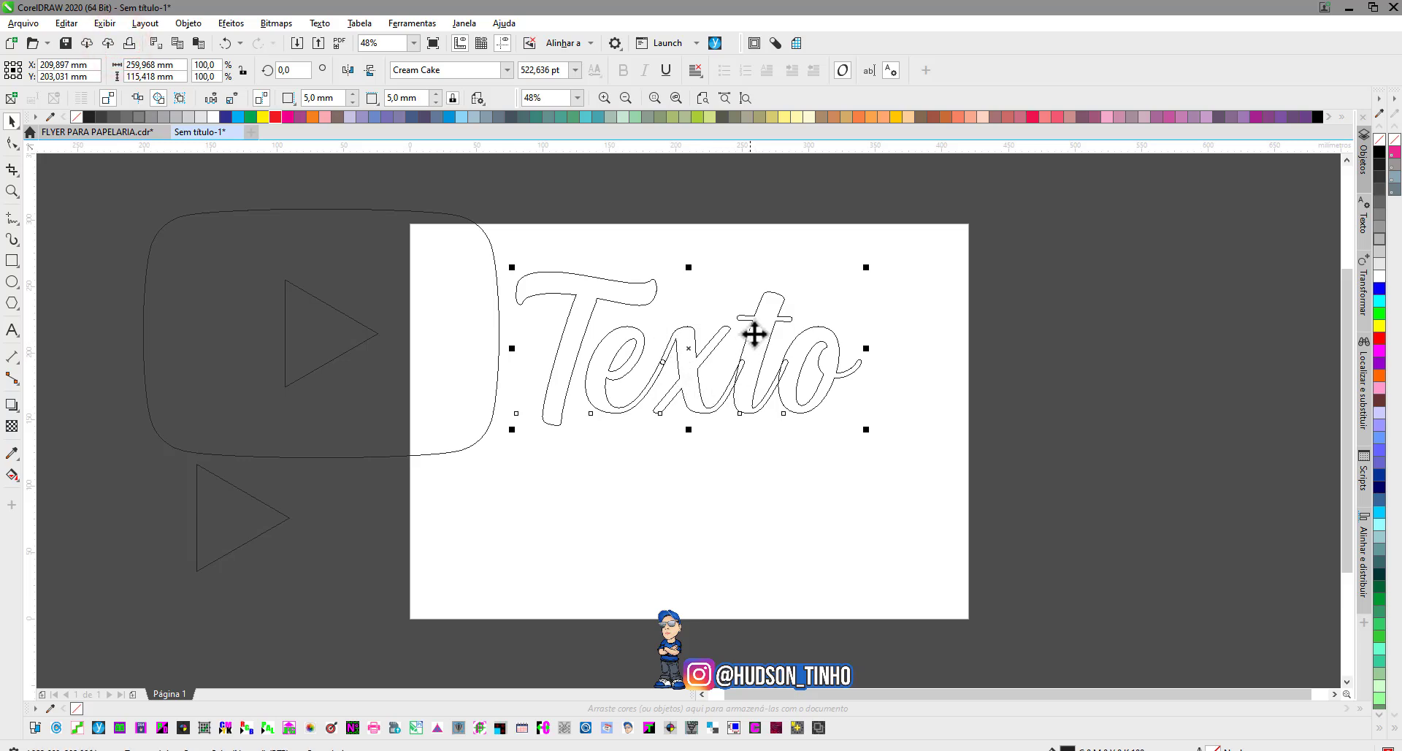
scroll(743, 364, up, 2)
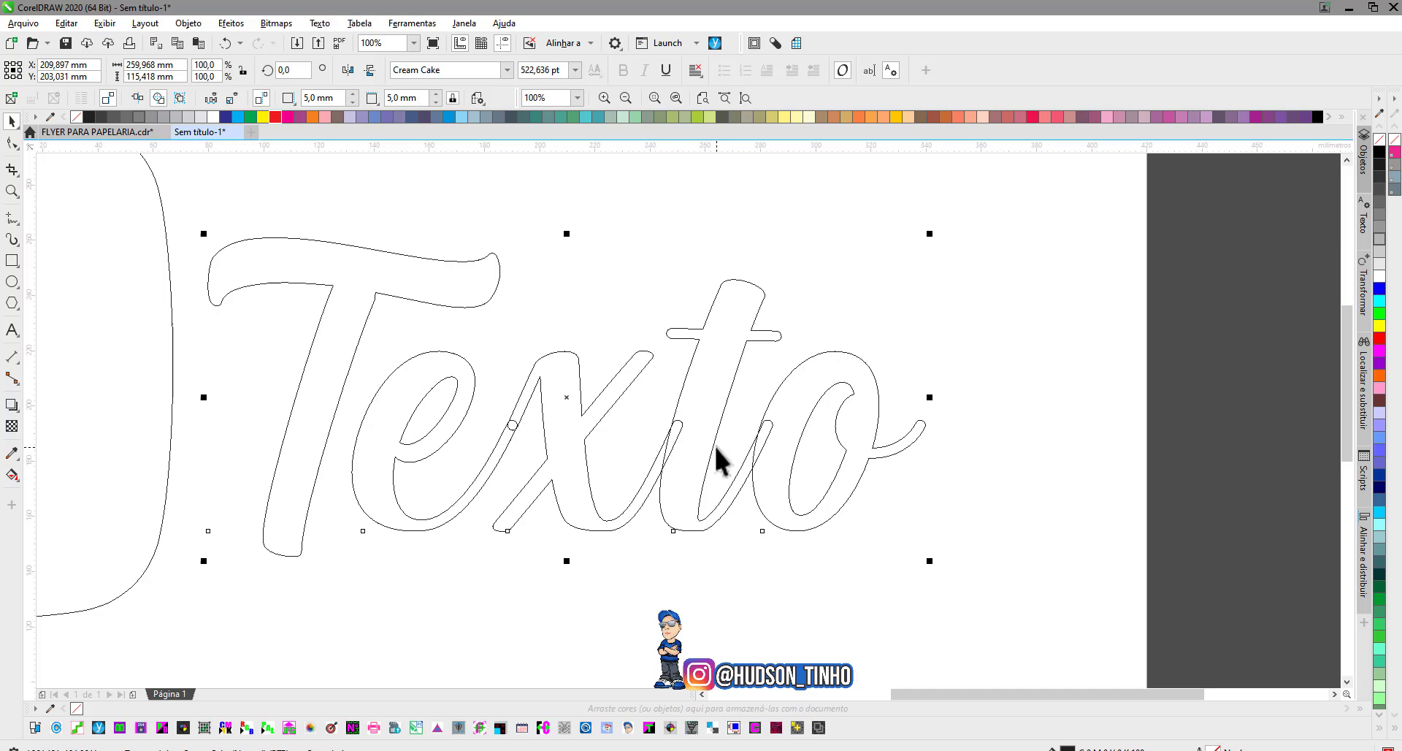
Convert the Texto text to curves with Ctrl+Q and weld the letters into one shape
key(ctrl+q)
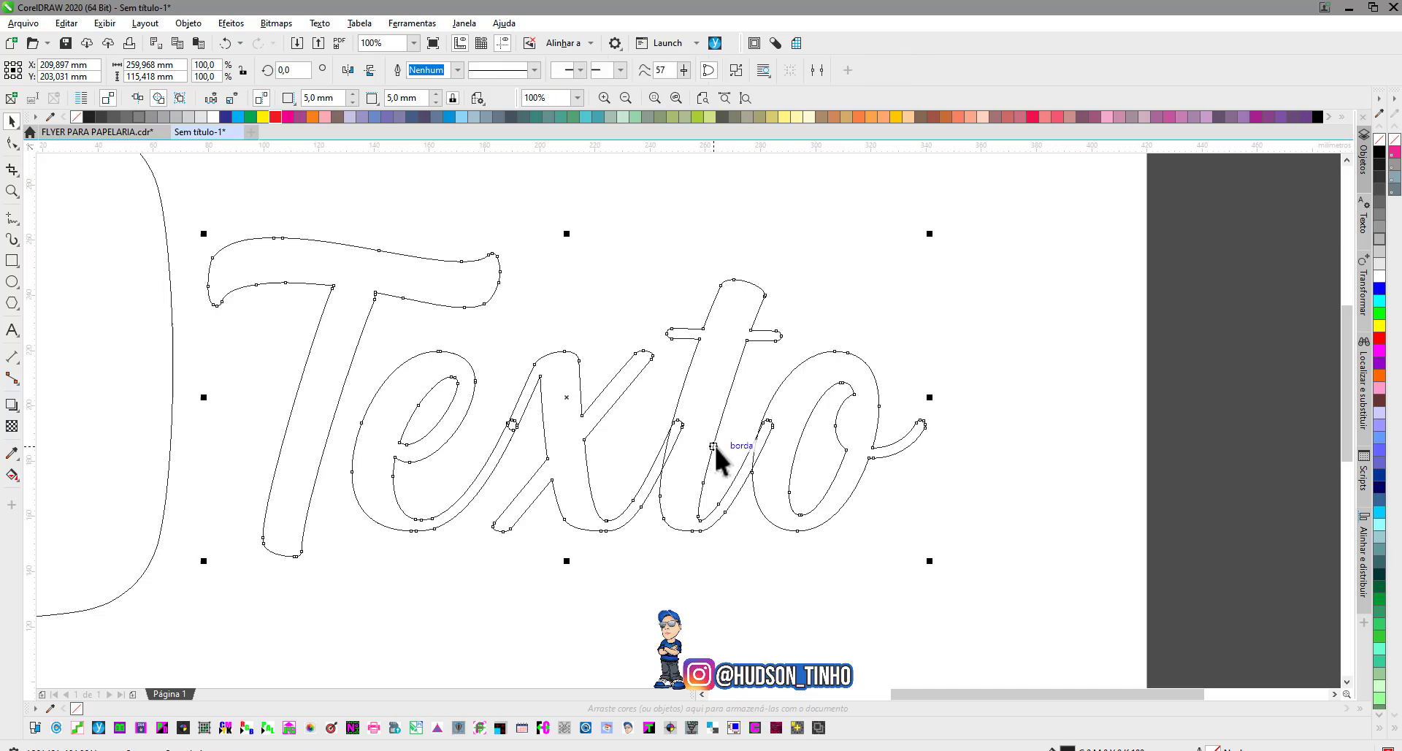
click(179, 26)
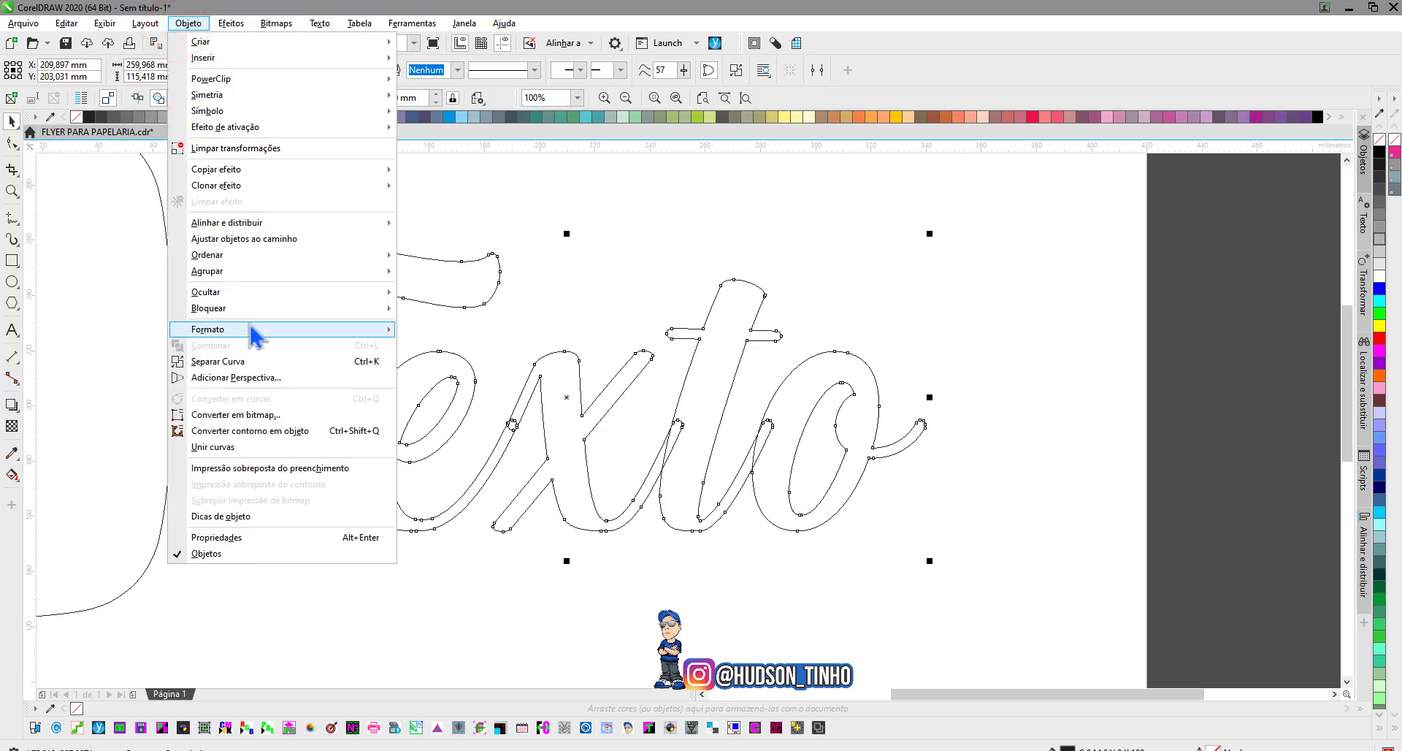
mouse_move(208, 328)
click(454, 333)
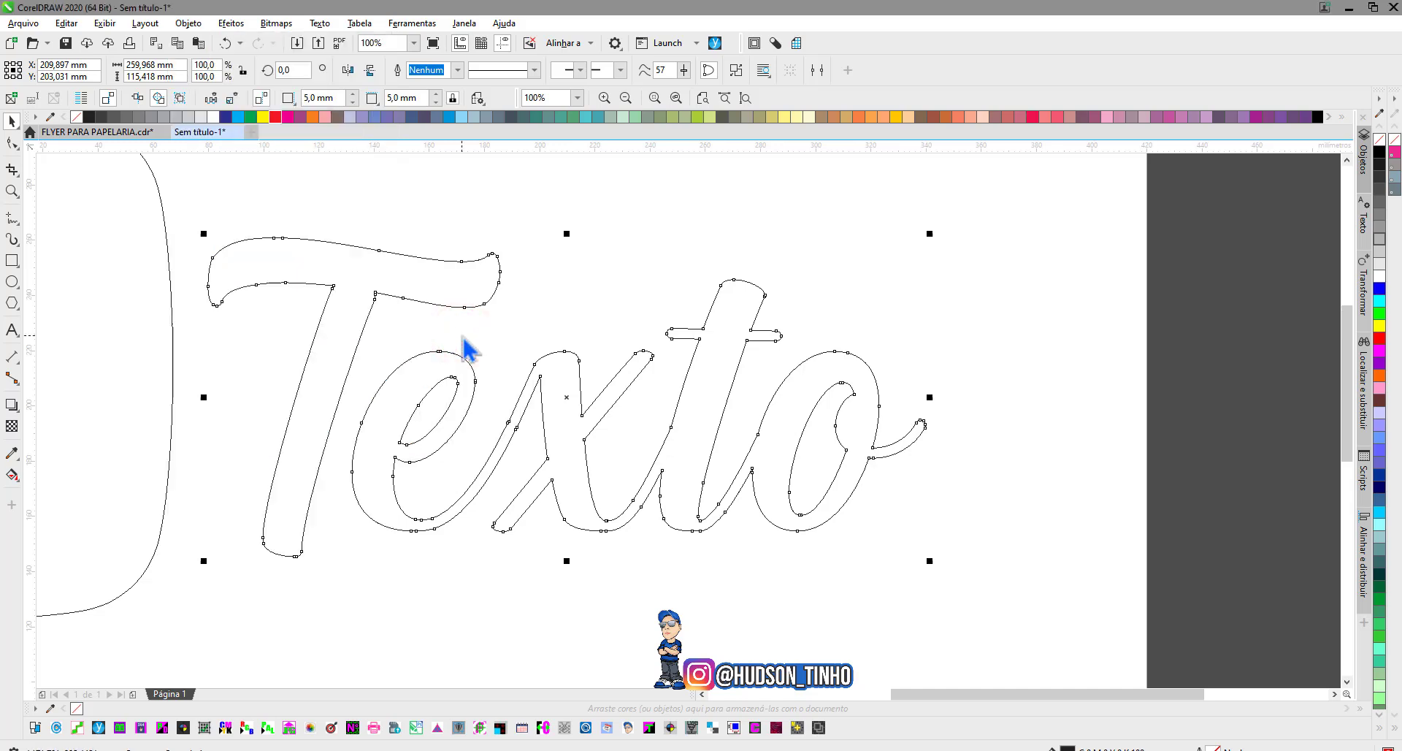
scroll(693, 431, down, 1)
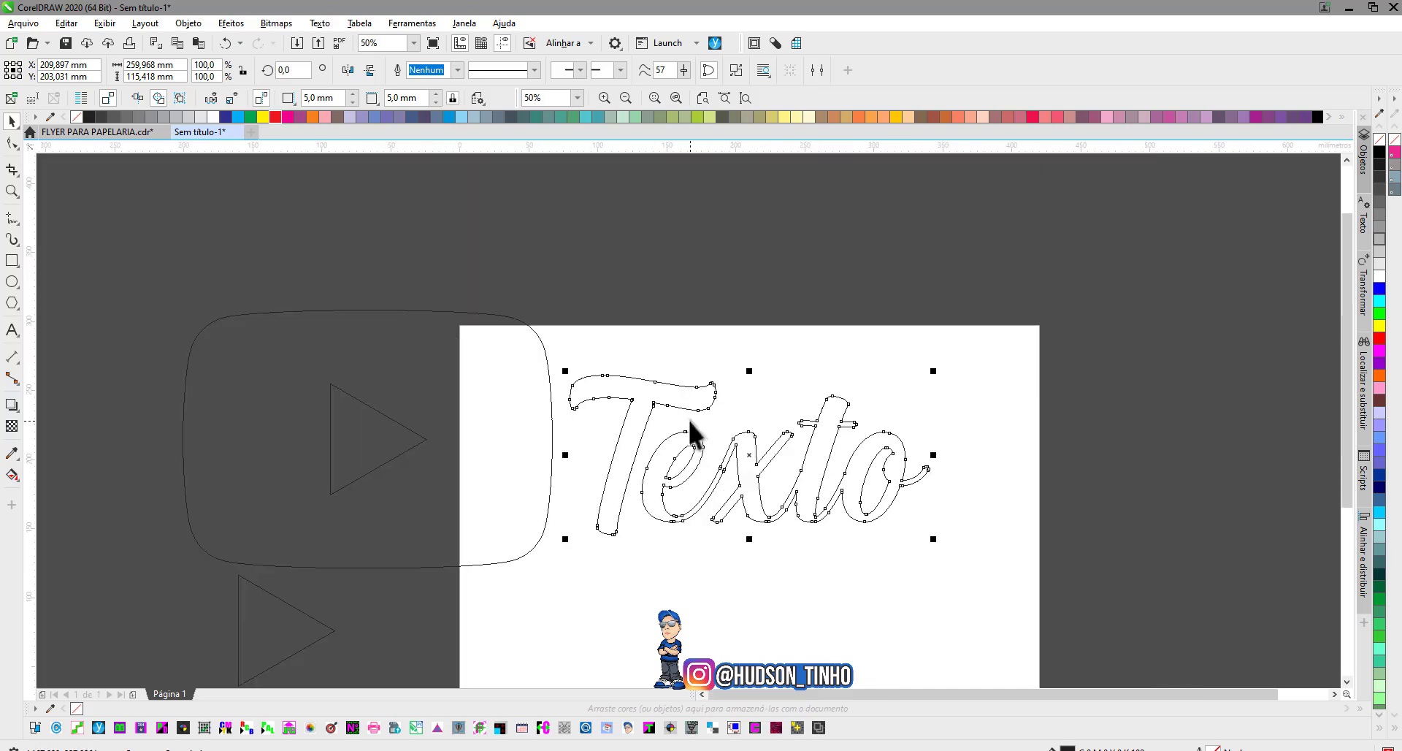
Delete the Texto curves and return to the normal filled display
key(Delete)
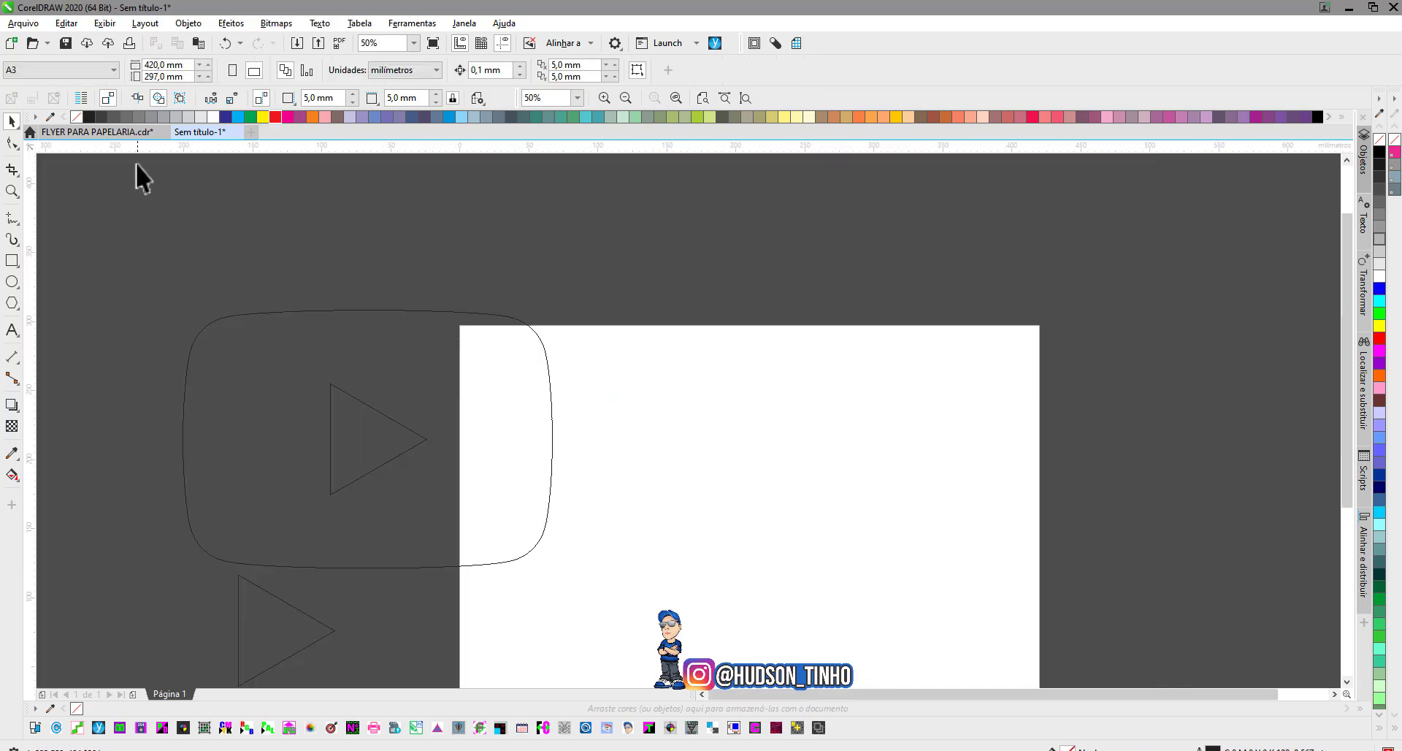
click(104, 22)
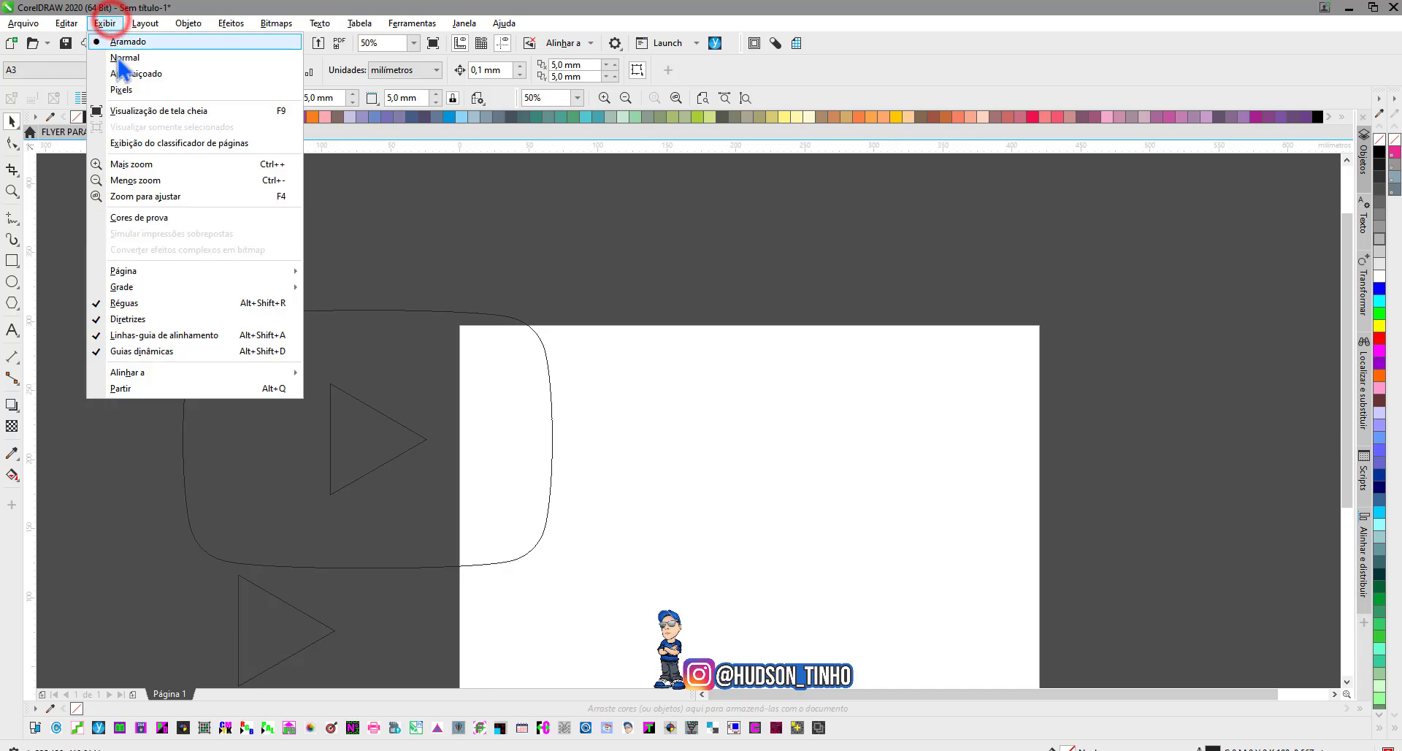
click(124, 73)
Centre the white triangle on the red logo horizontally and vertically, then select the whole logo
mouse_move(132, 272)
mouse_down()
mouse_move(480, 691)
mouse_move(680, 609)
mouse_up()
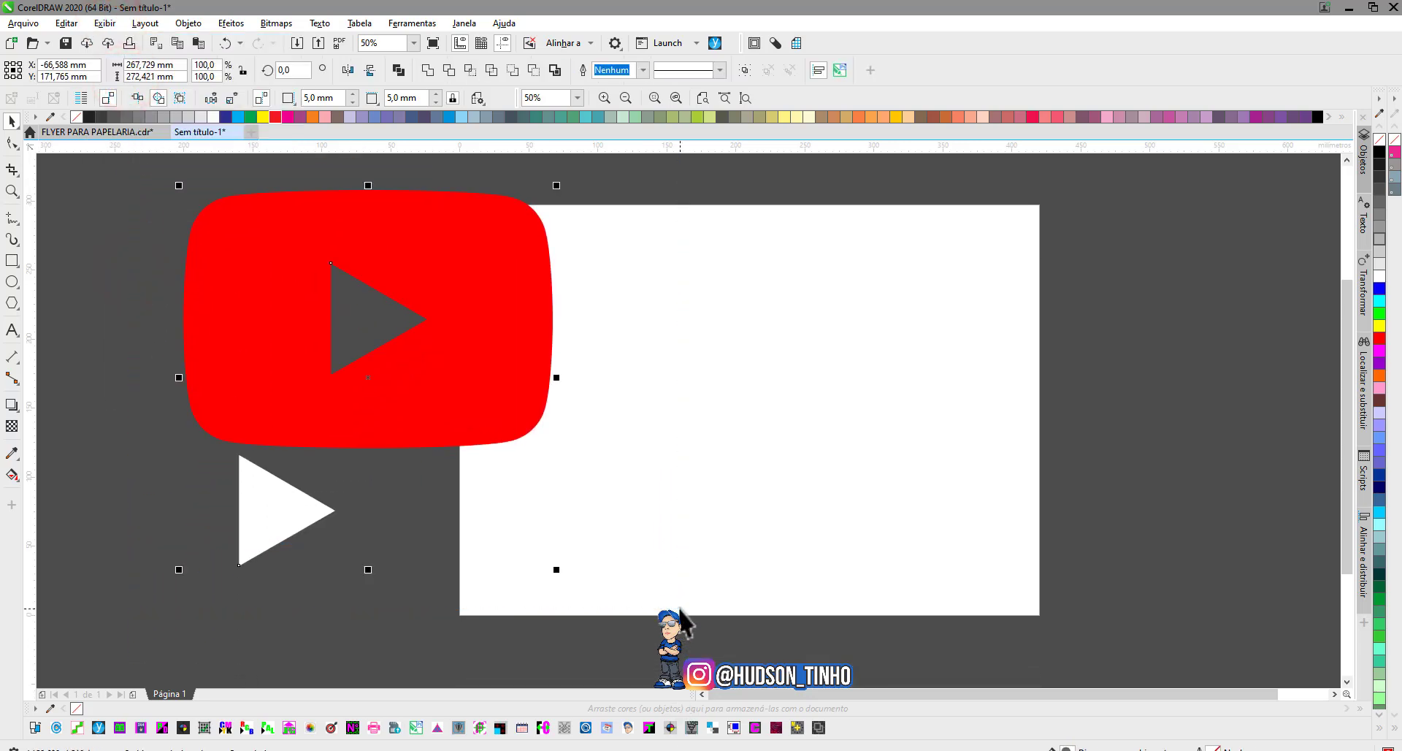
key(c)
key(e)
scroll(689, 416, up, 2)
scroll(511, 379, down, 3)
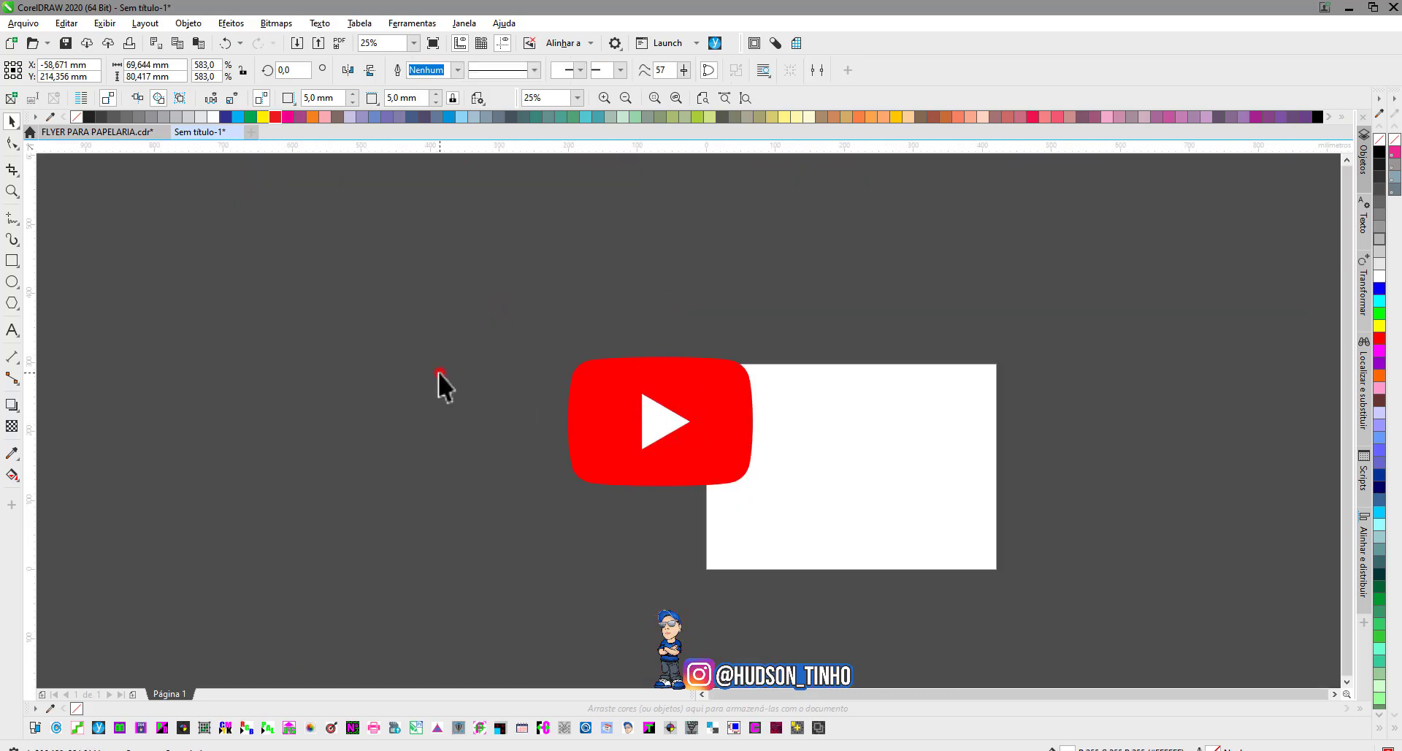
click(438, 371)
scroll(713, 437, up, 1)
drag(303, 228, 905, 588)
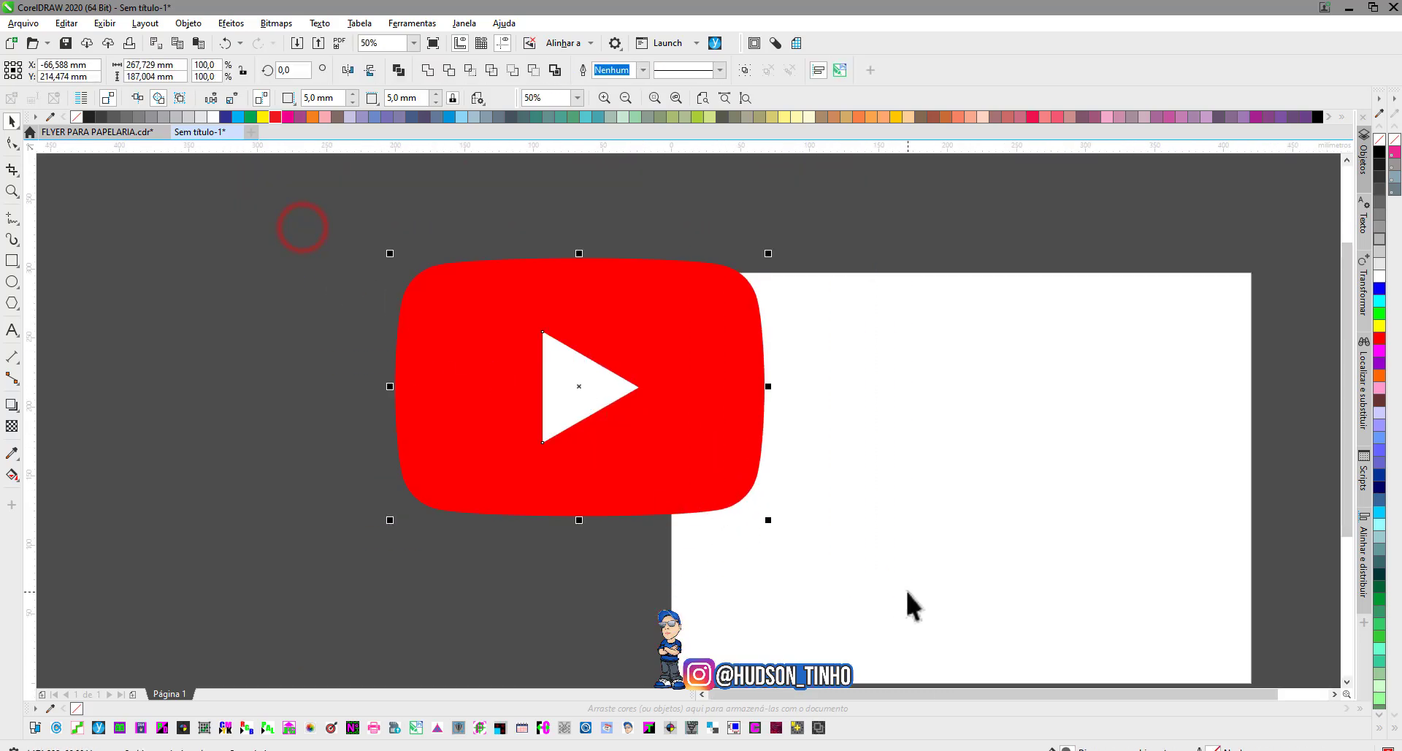
Export the selected logo as an SVG file named yt, accepting the SVG settings
click(22, 22)
click(44, 282)
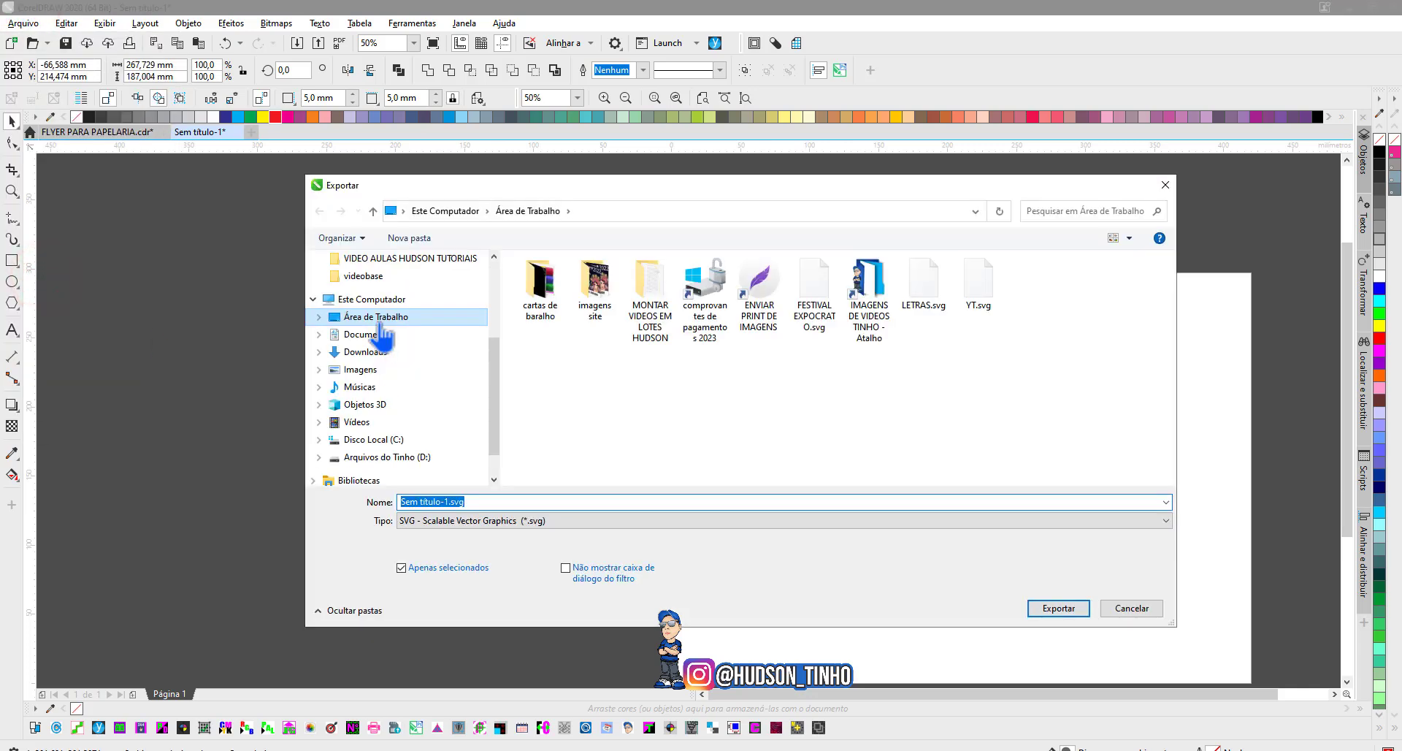
text(yt)
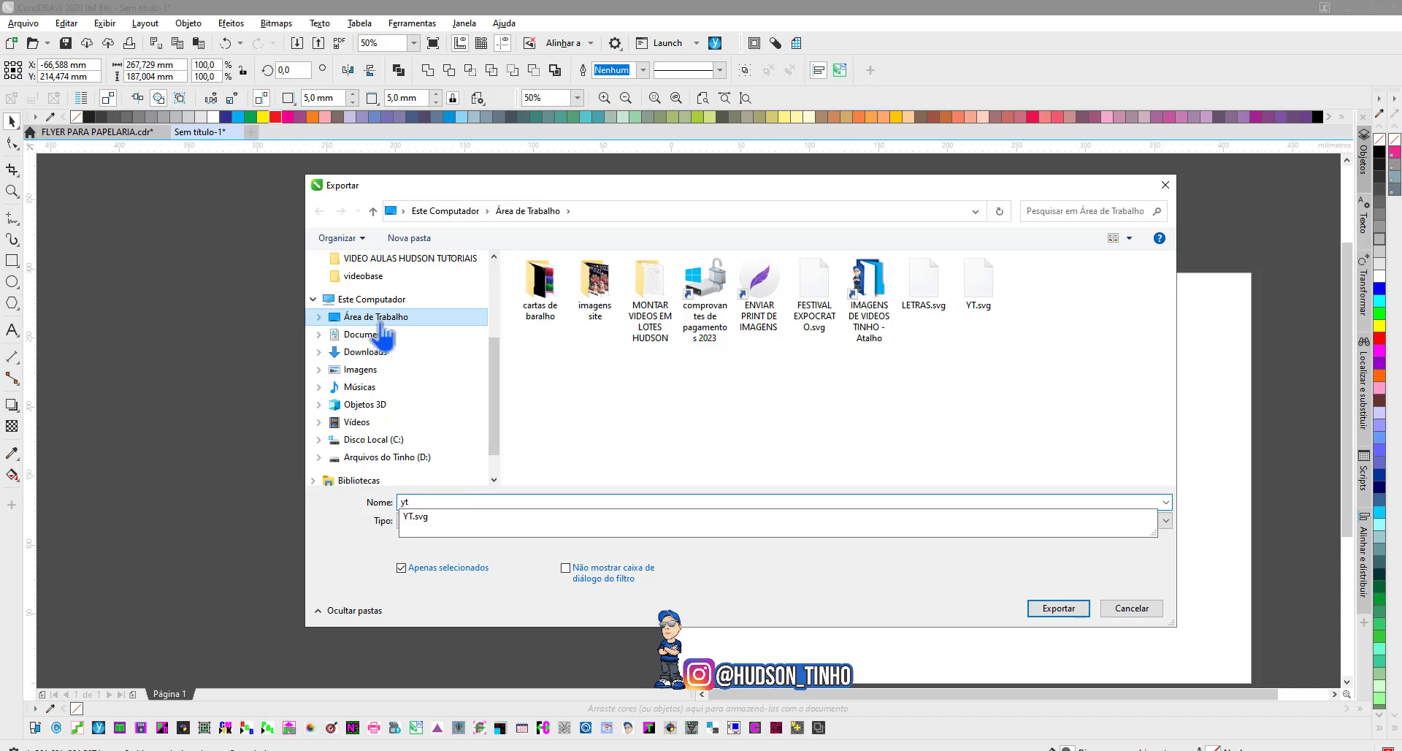
key(Return)
drag(672, 241, 651, 199)
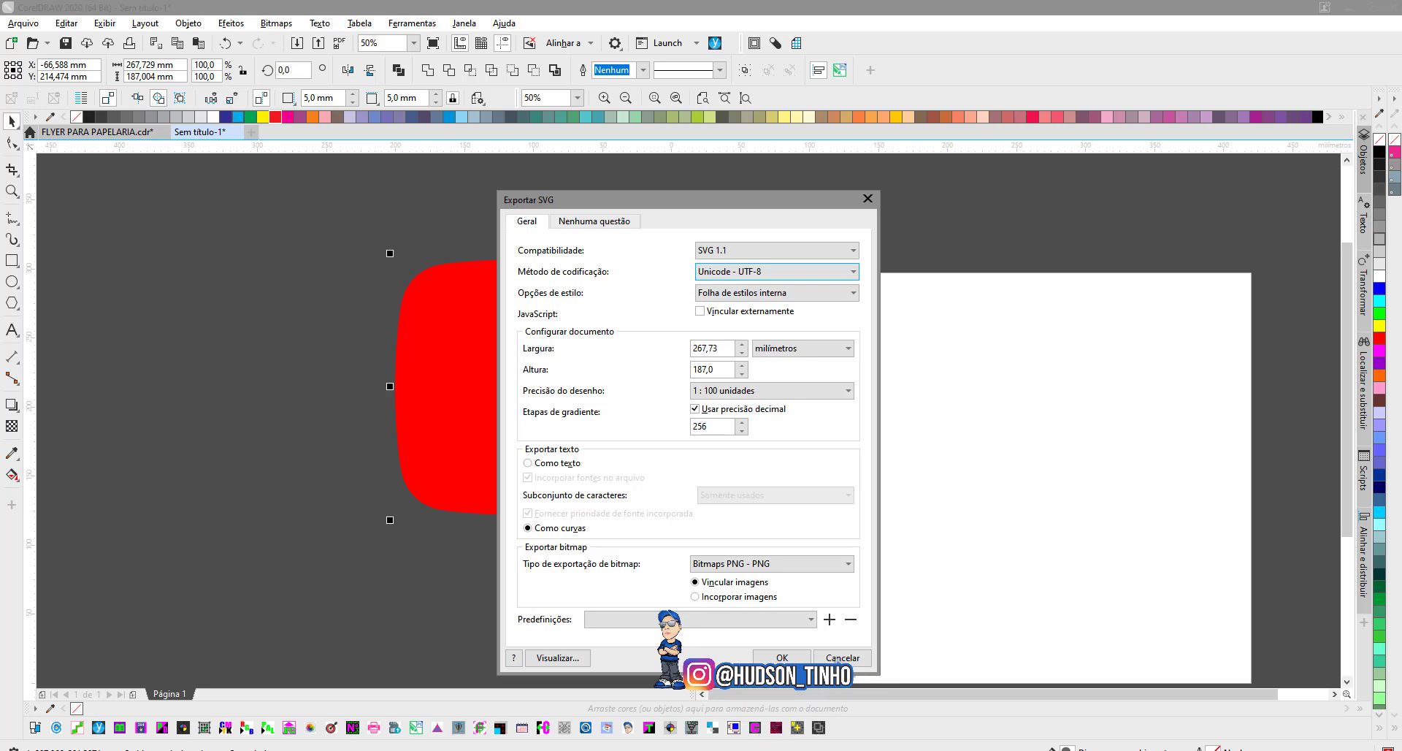
click(840, 657)
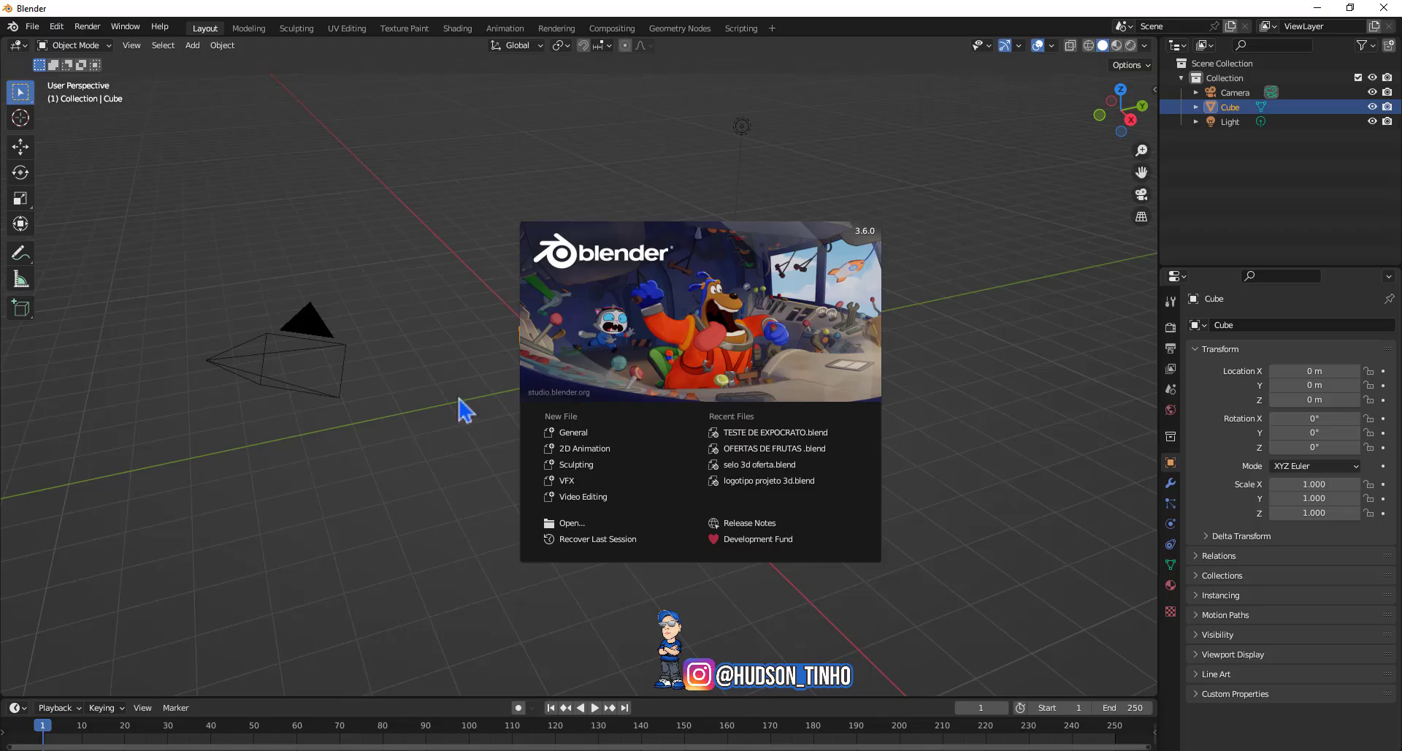
Dismiss the splash screen and import YT.svg from the Desktop as Scalable Vector Graphics
click(469, 314)
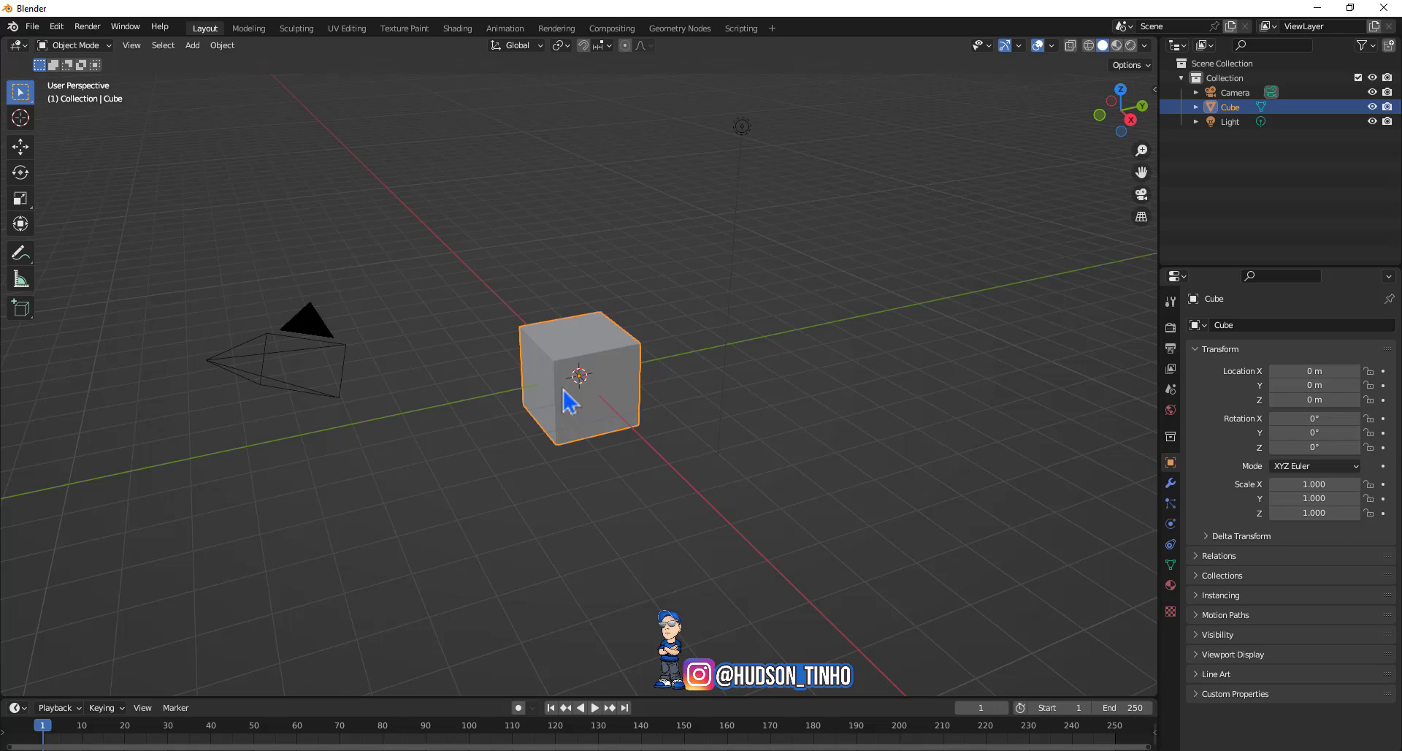
click(32, 27)
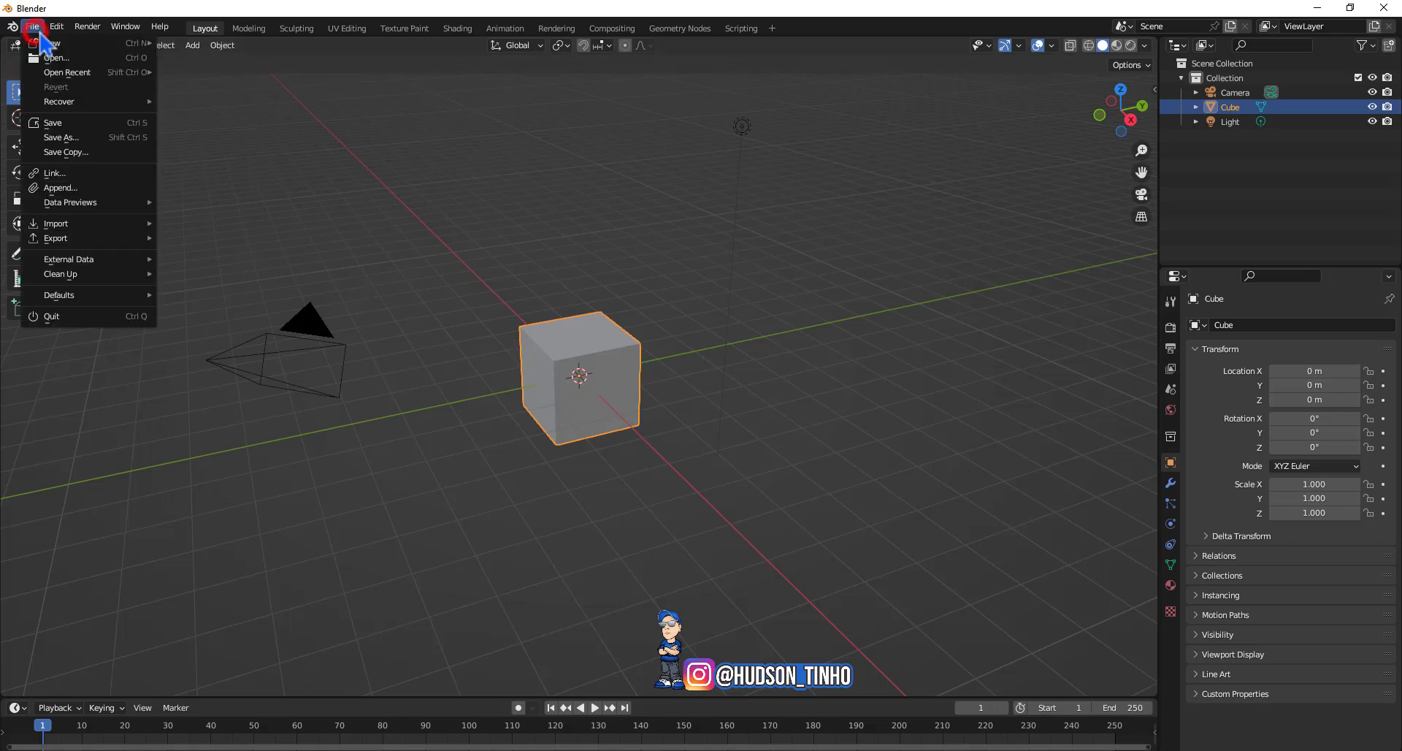
mouse_move(57, 222)
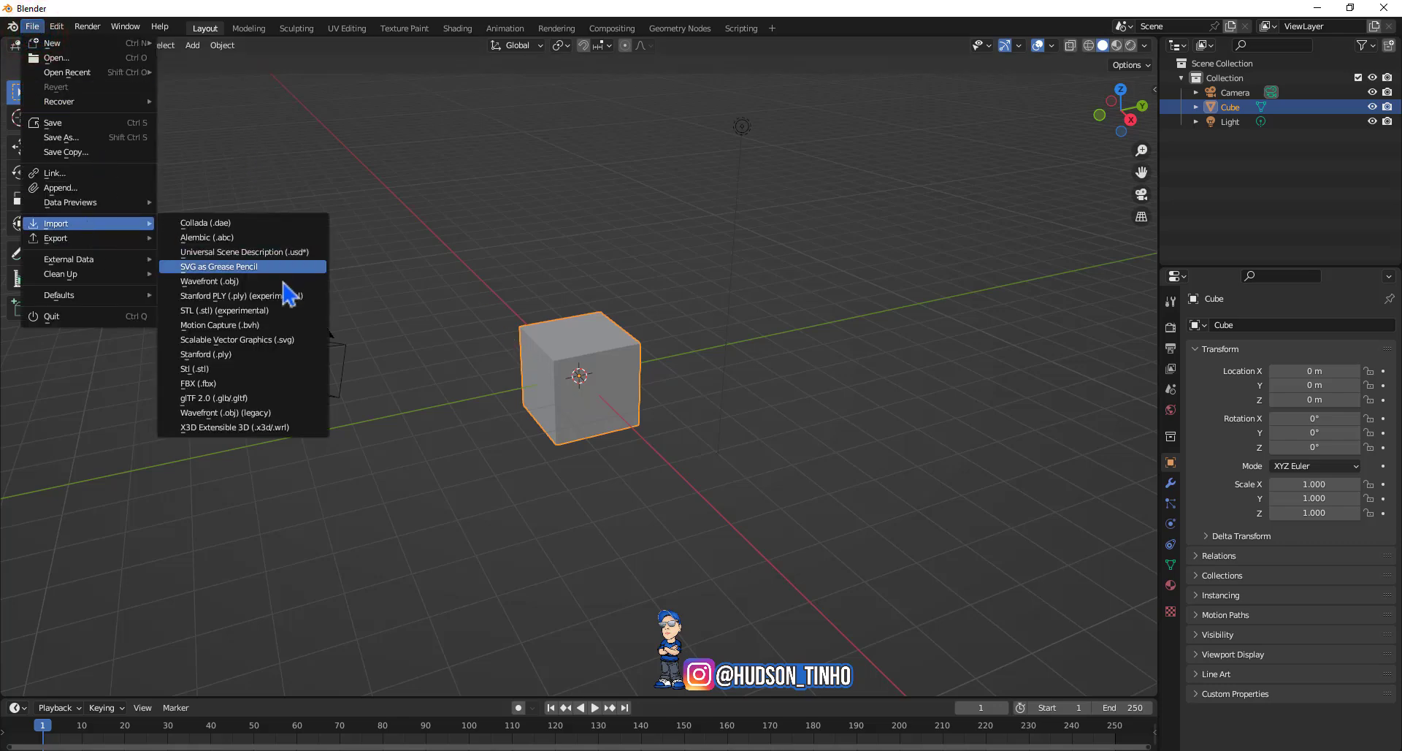
click(270, 340)
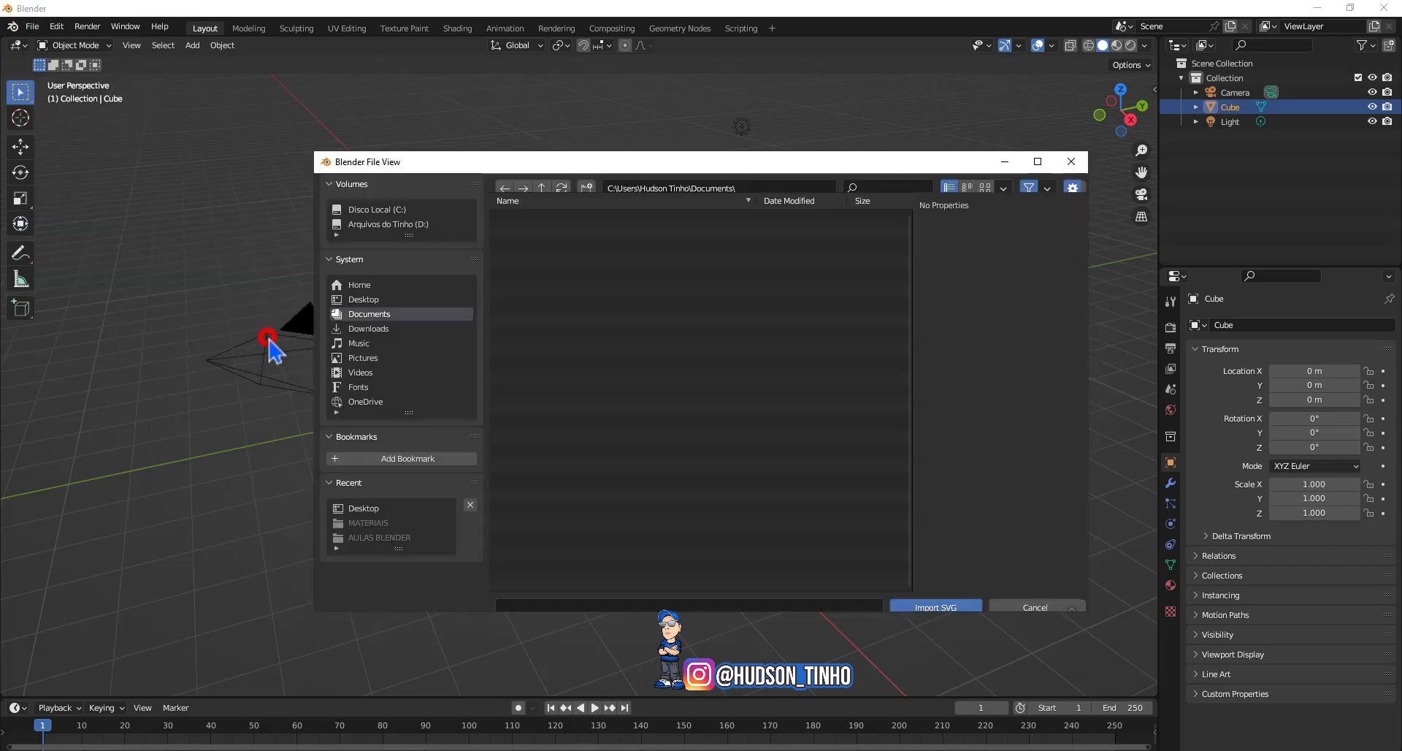
click(363, 299)
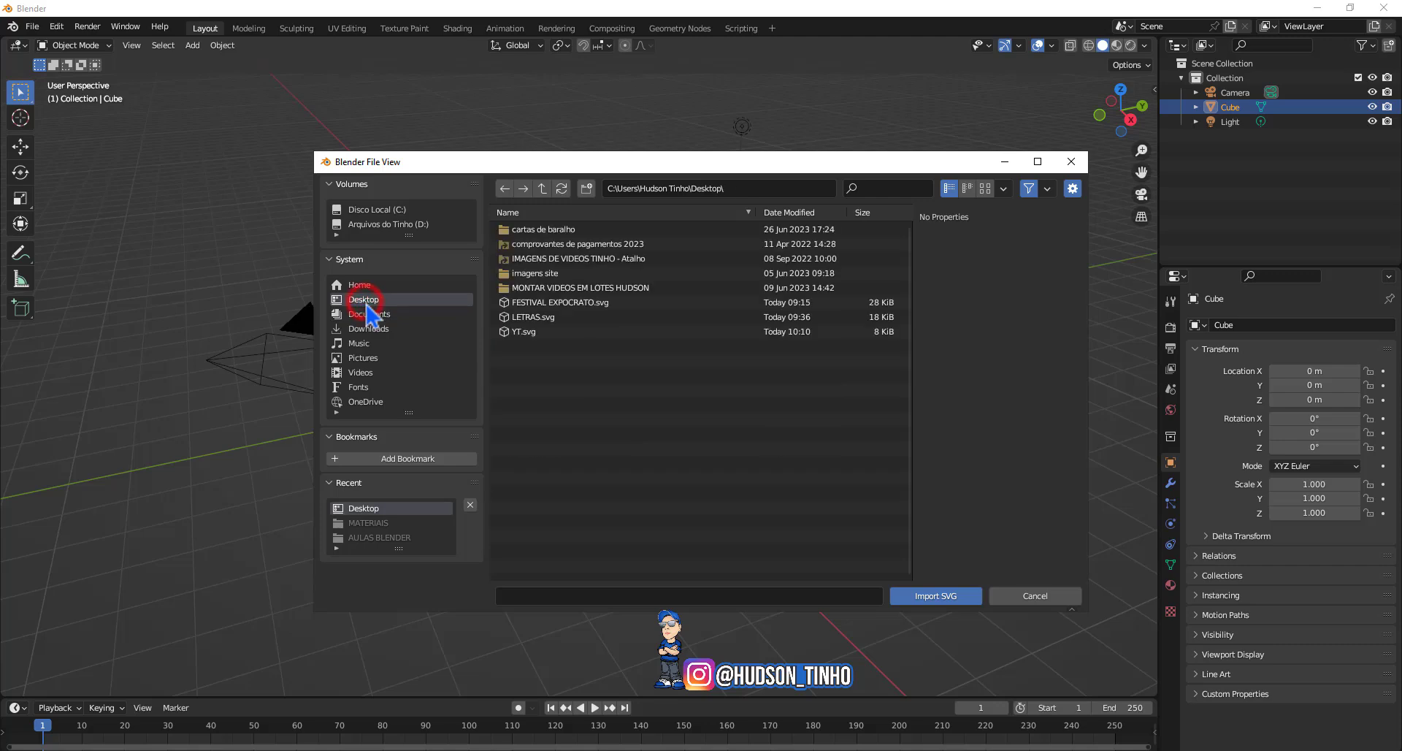
click(515, 335)
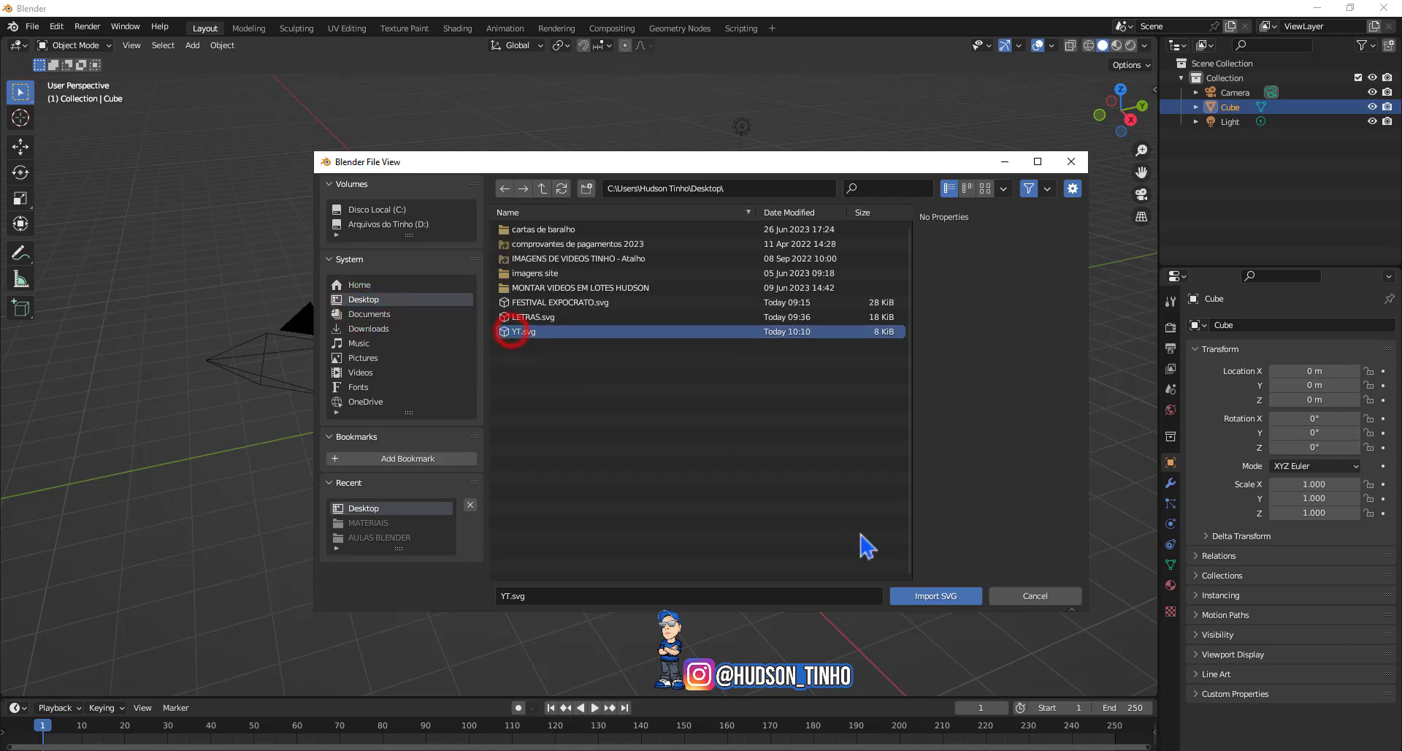
click(946, 596)
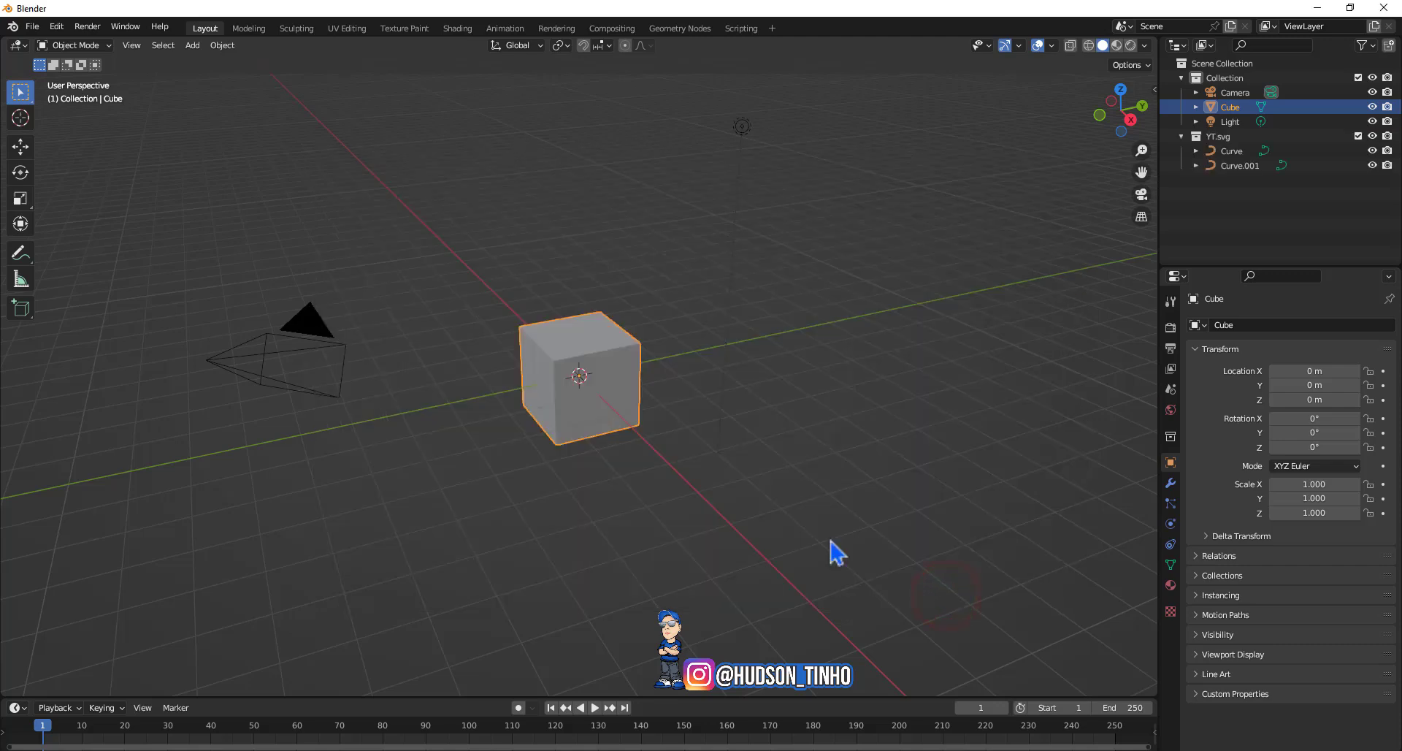
Delete the default cube from the scene
click(540, 307)
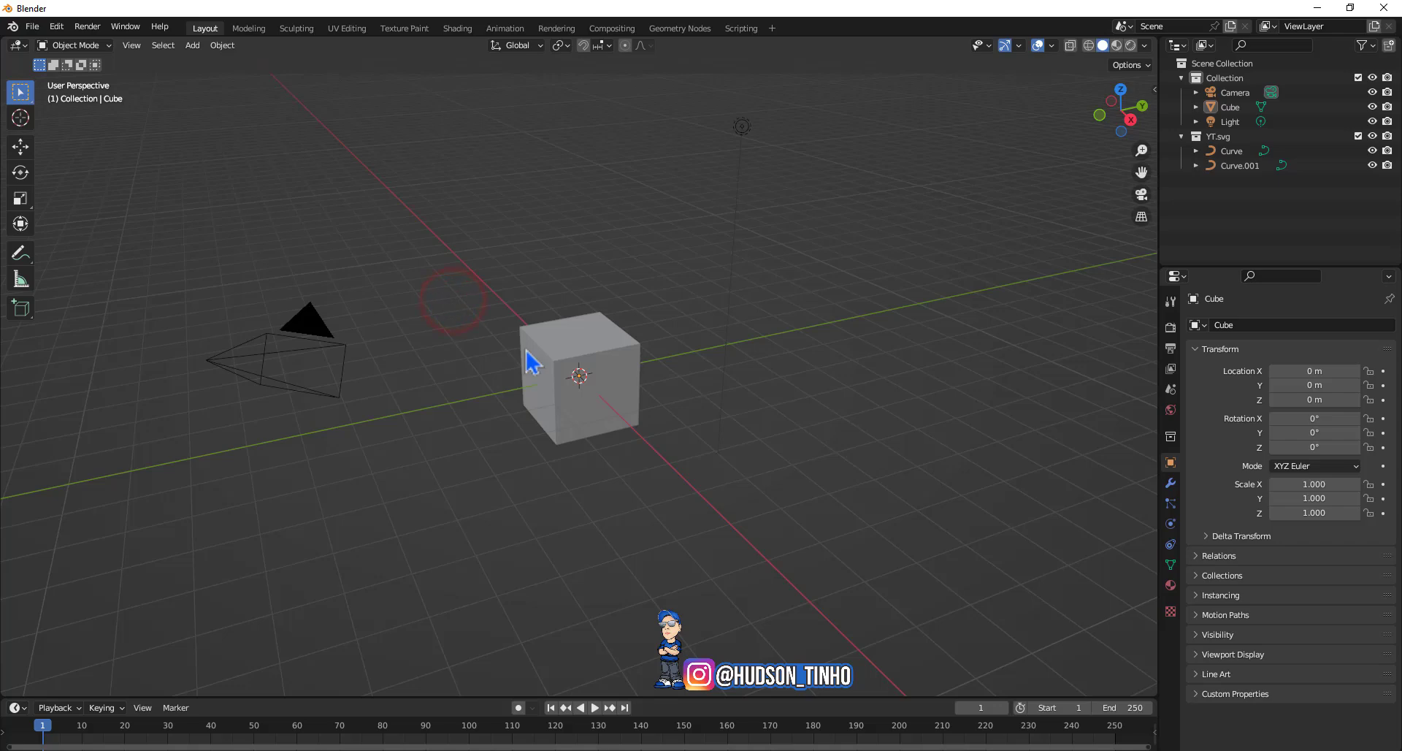
click(555, 351)
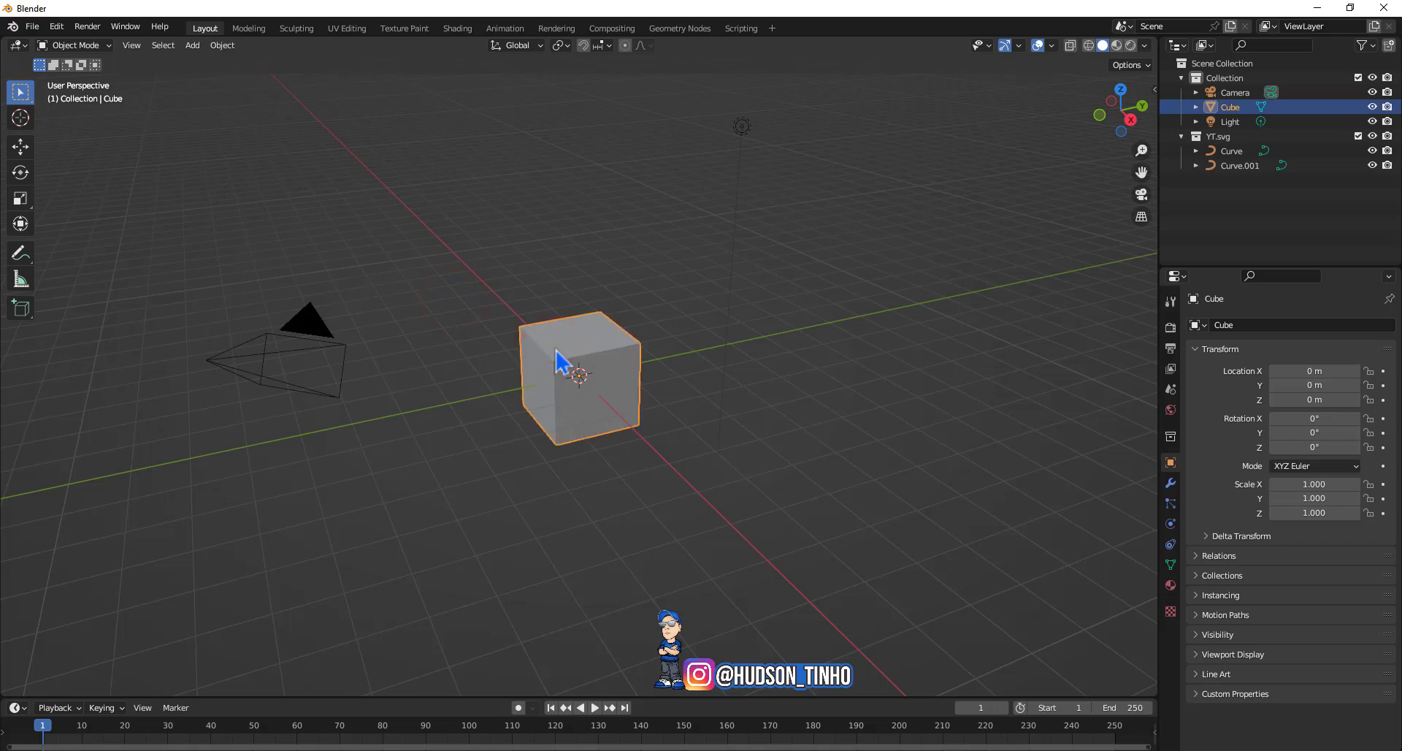
key(Delete)
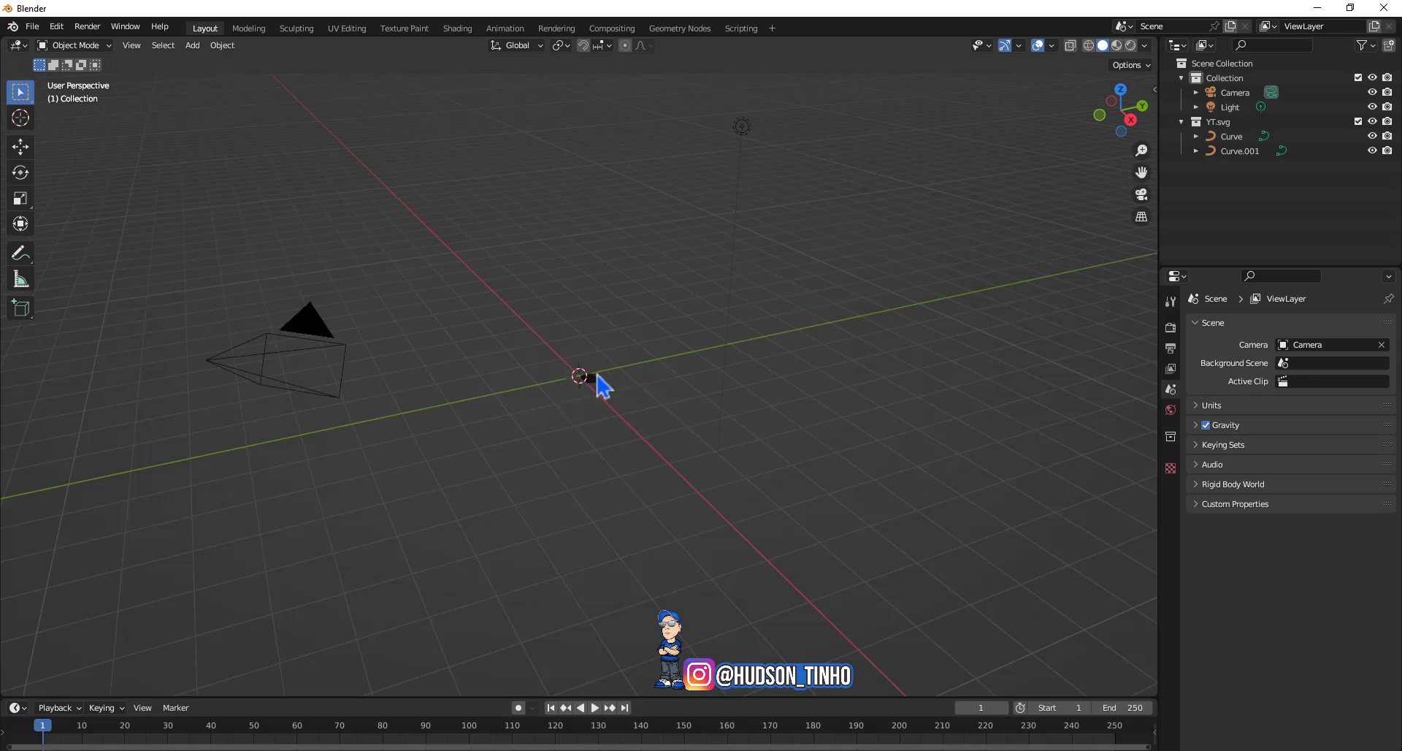
Frame and orbit the view to face the imported logo, then box-select both curves
key(s)
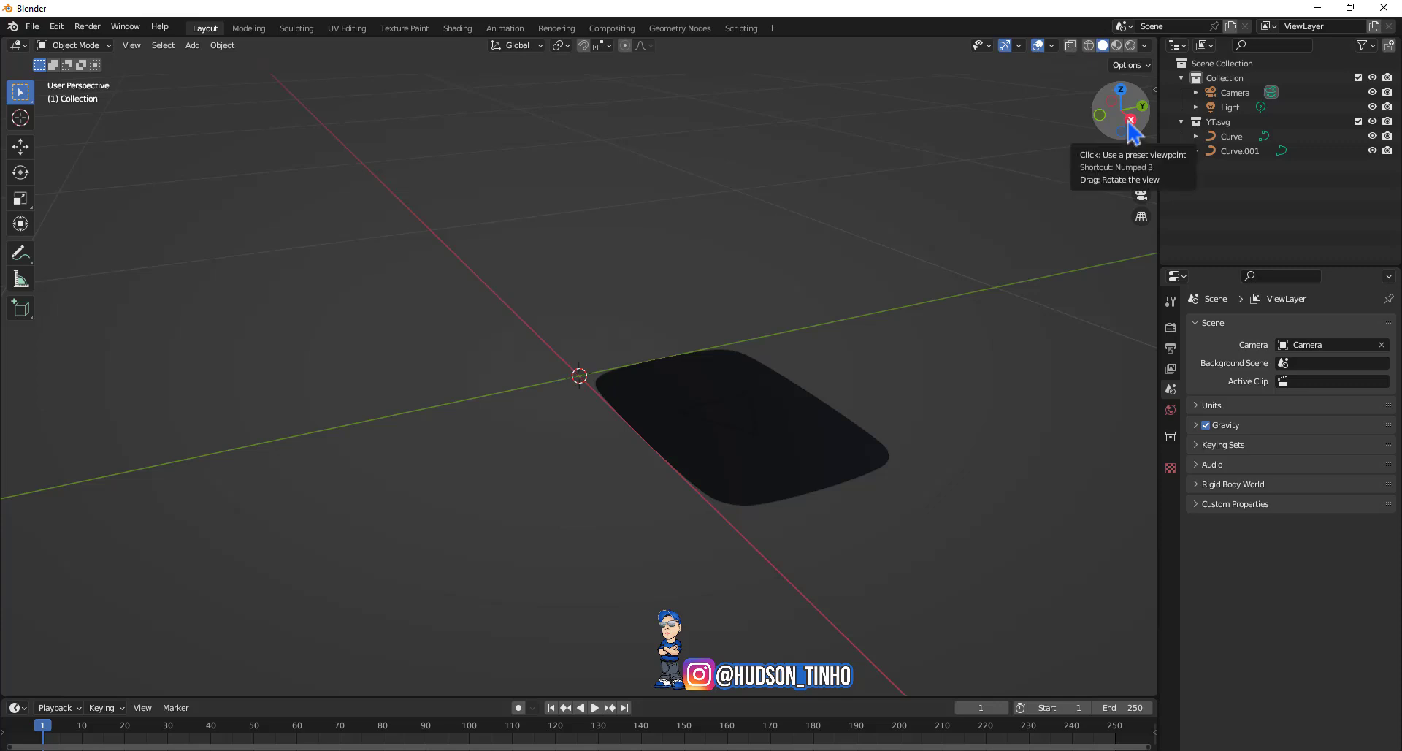
mouse_move(1132, 130)
mouse_down()
mouse_move(1124, 122)
mouse_move(1110, 168)
mouse_up()
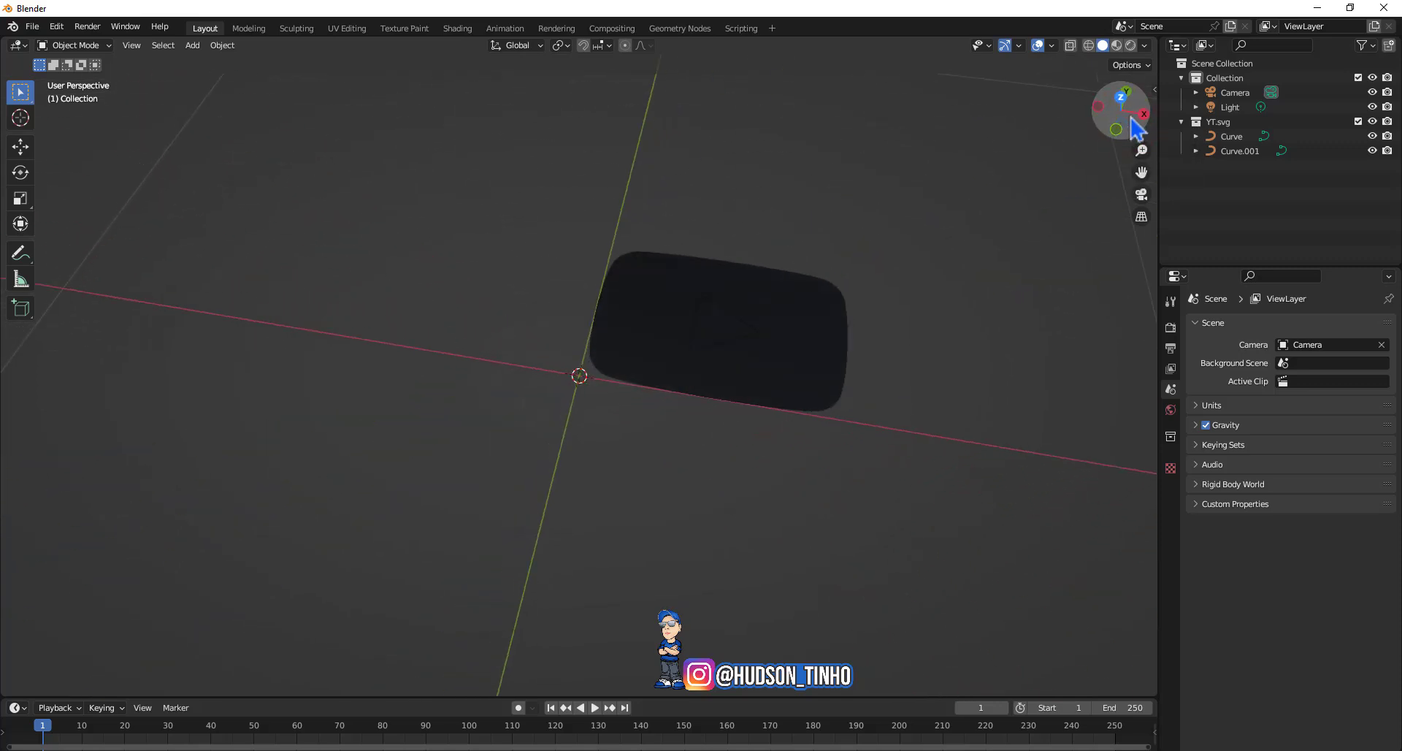
drag(1132, 124, 912, 115)
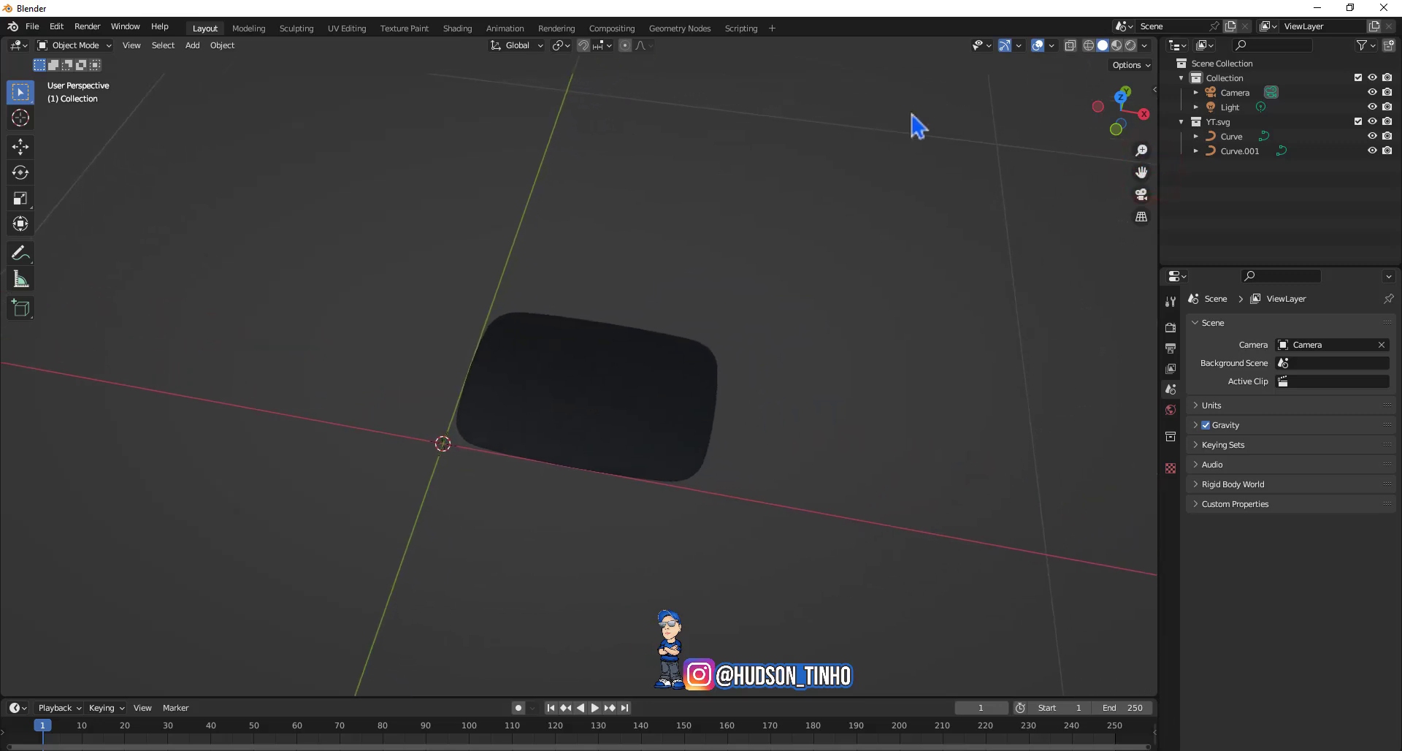
scroll(660, 374, up, 2)
scroll(660, 374, up, 2)
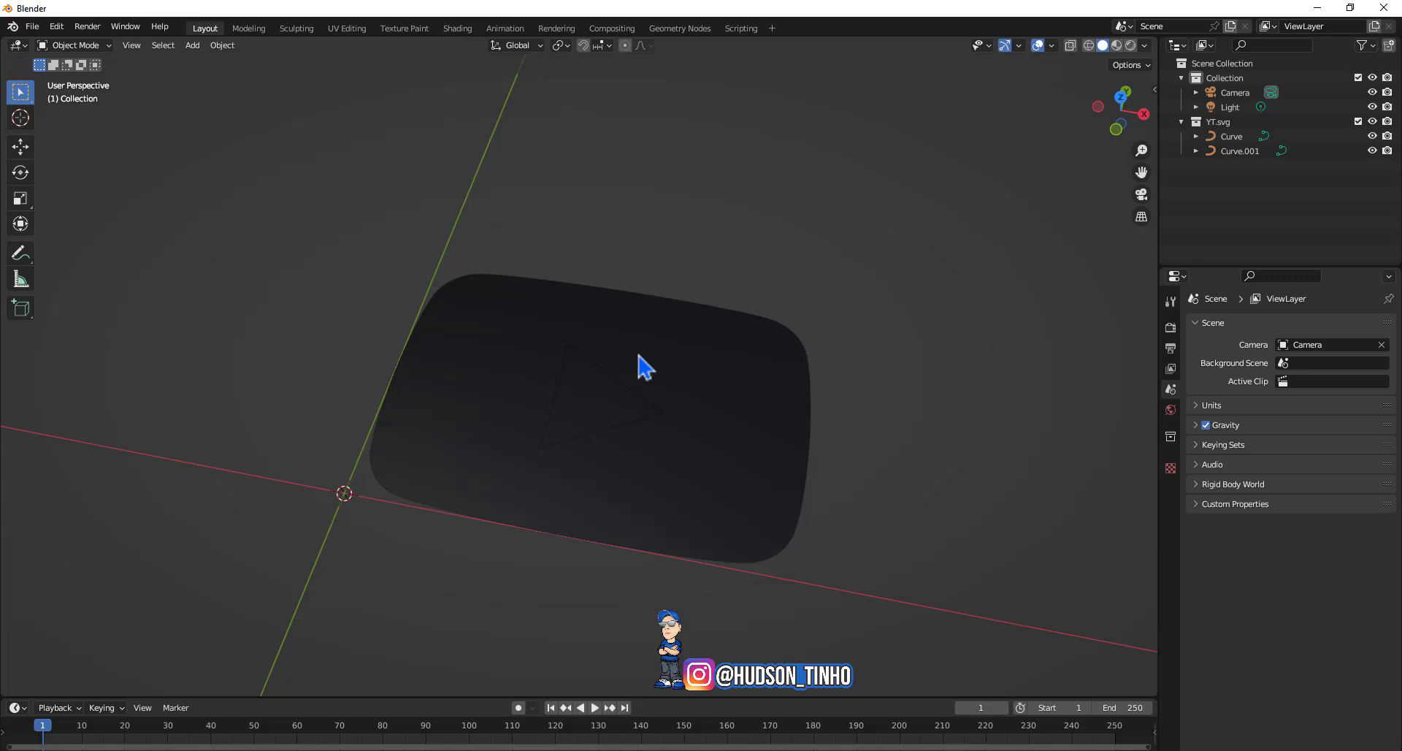
drag(308, 212, 1017, 644)
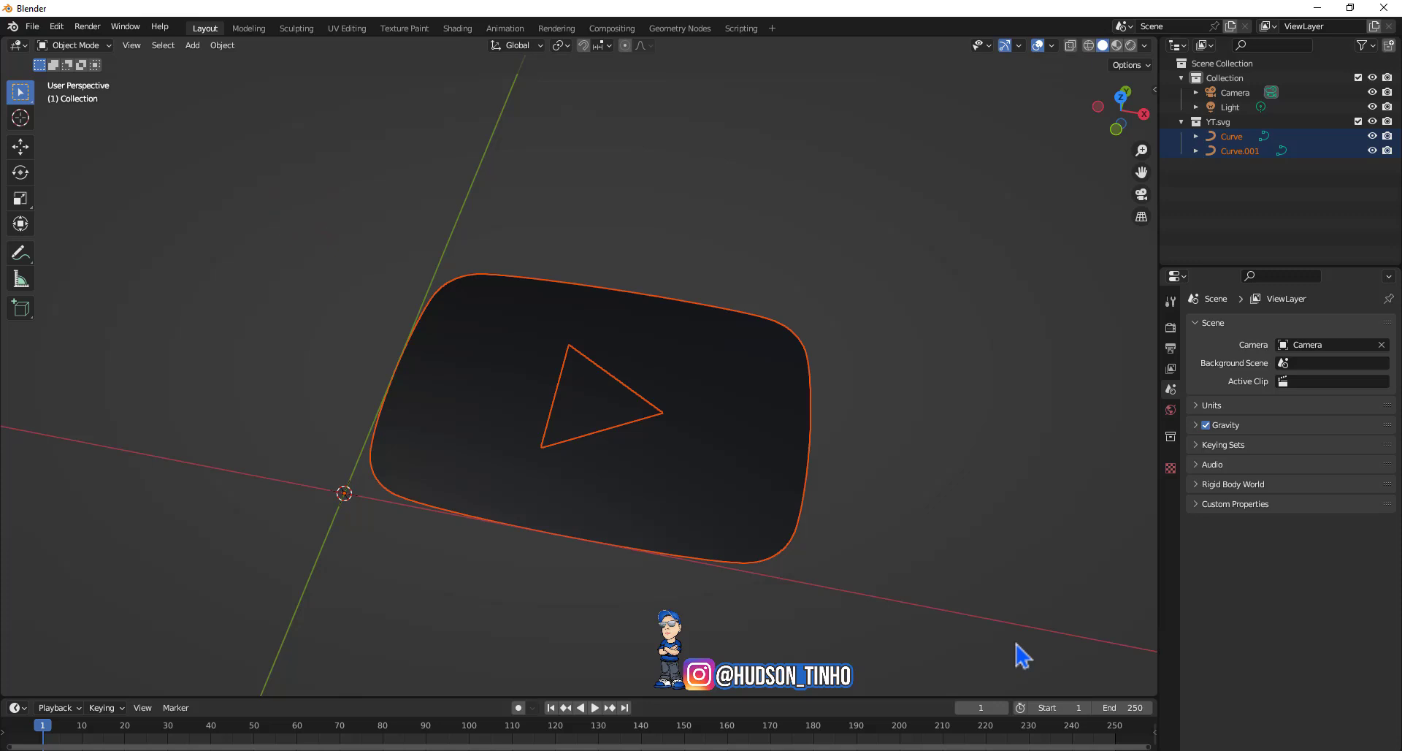
Scale both logo curves by about 1.454, then deselect them
key(s)
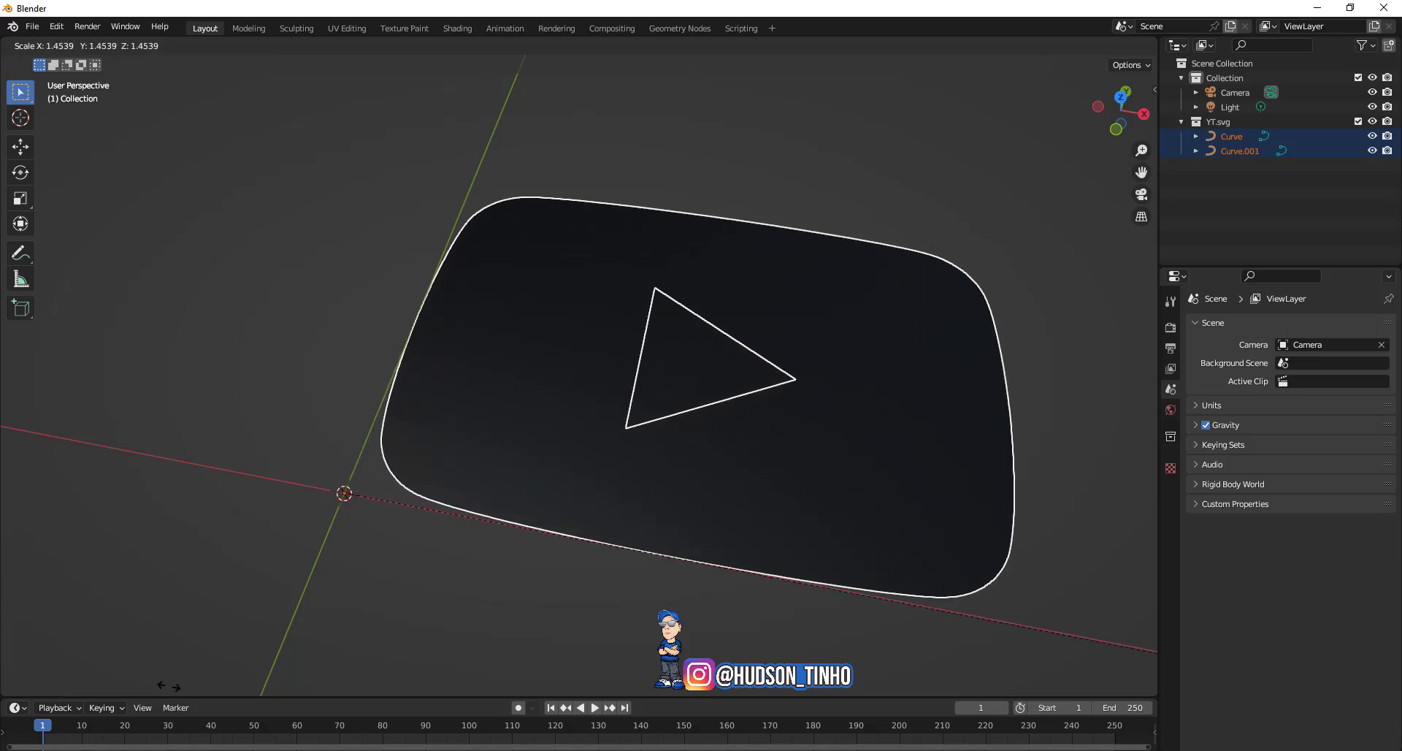
click(168, 685)
scroll(95, 522, down, 1)
scroll(219, 504, down, 1)
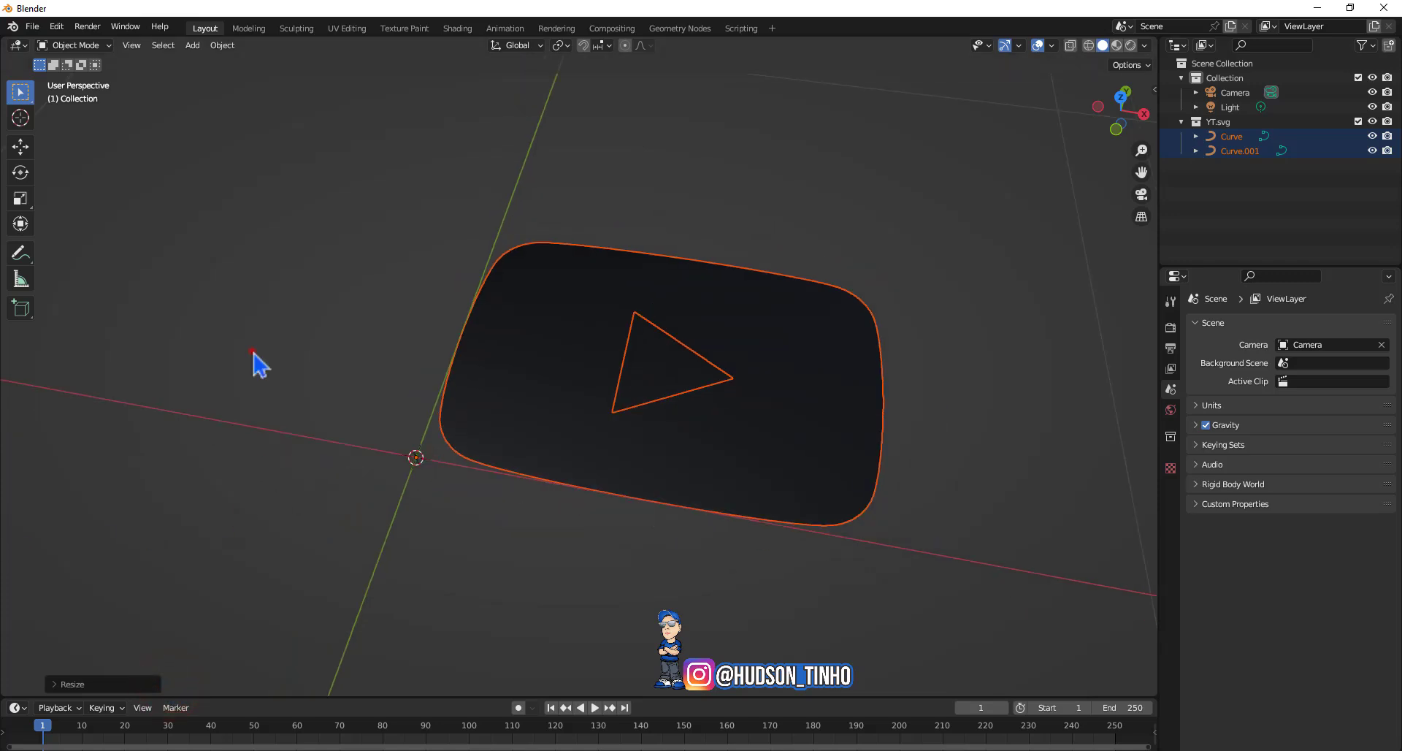
click(252, 352)
scroll(760, 371, up, 1)
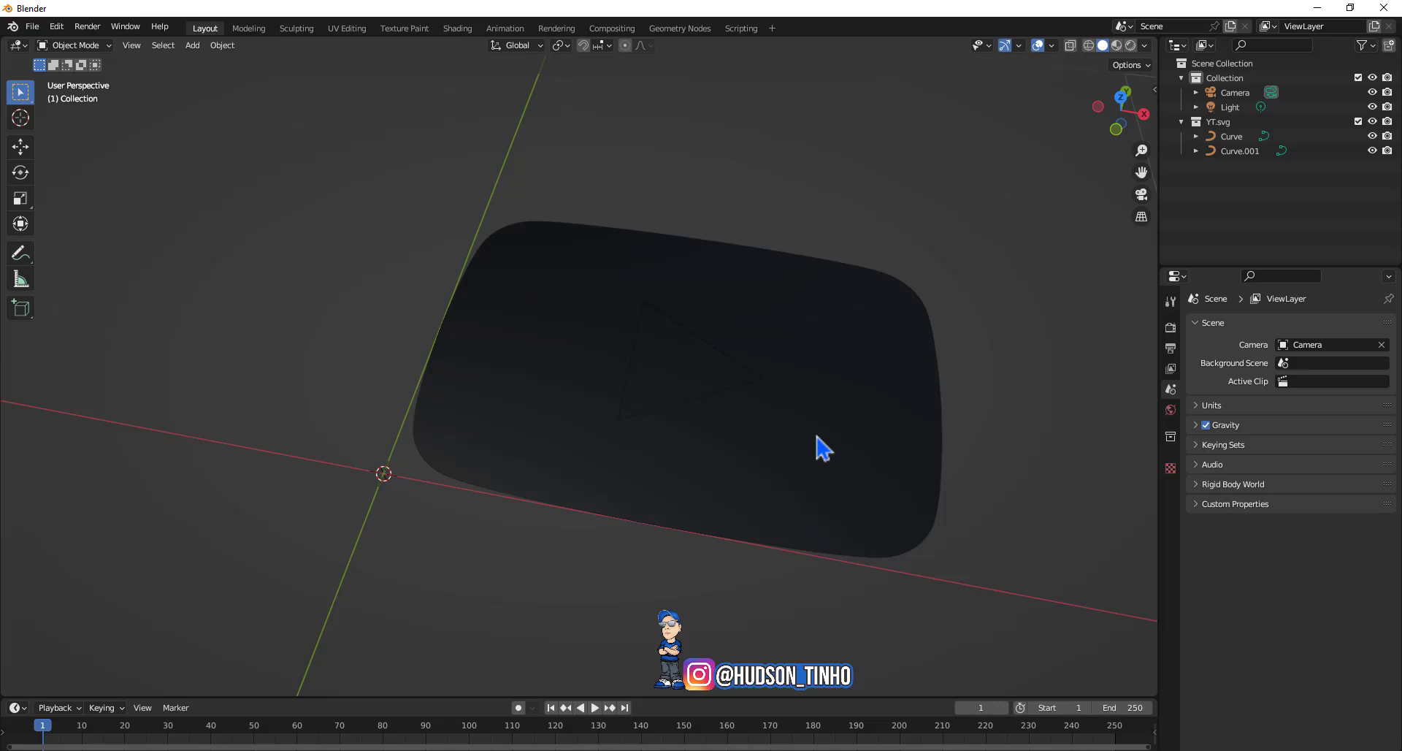
Select the play triangle (Curve.001) and set its Extrude to 0.03 m in Object Data properties
click(695, 388)
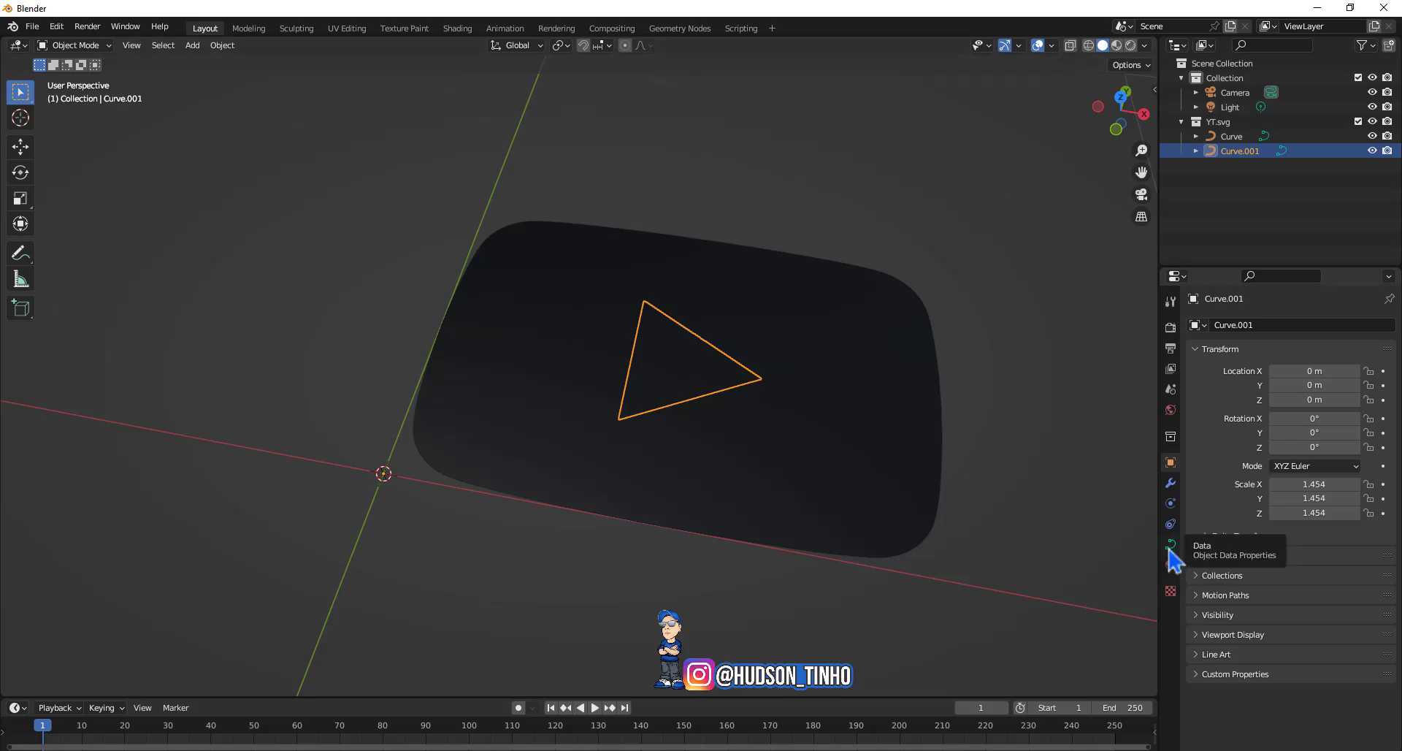
click(1169, 548)
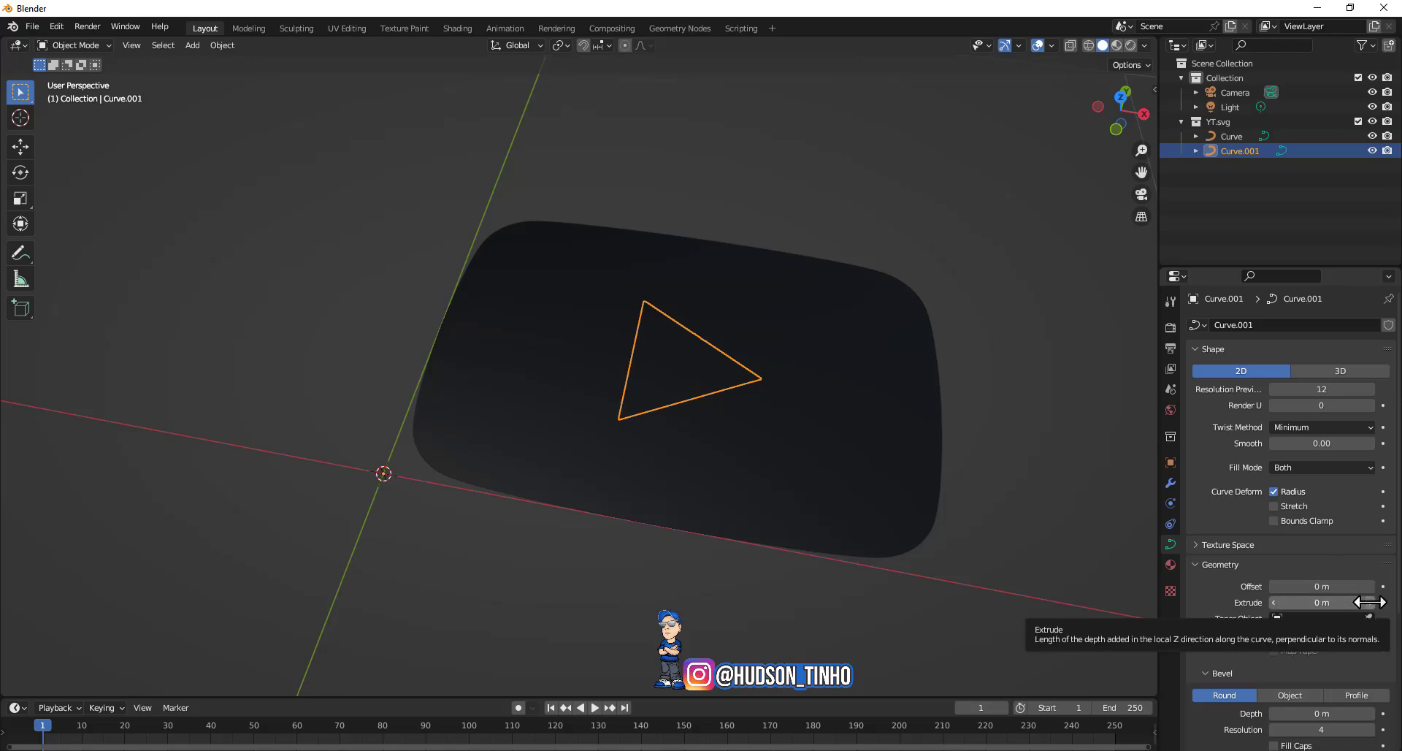
click(1371, 601)
click(1370, 602)
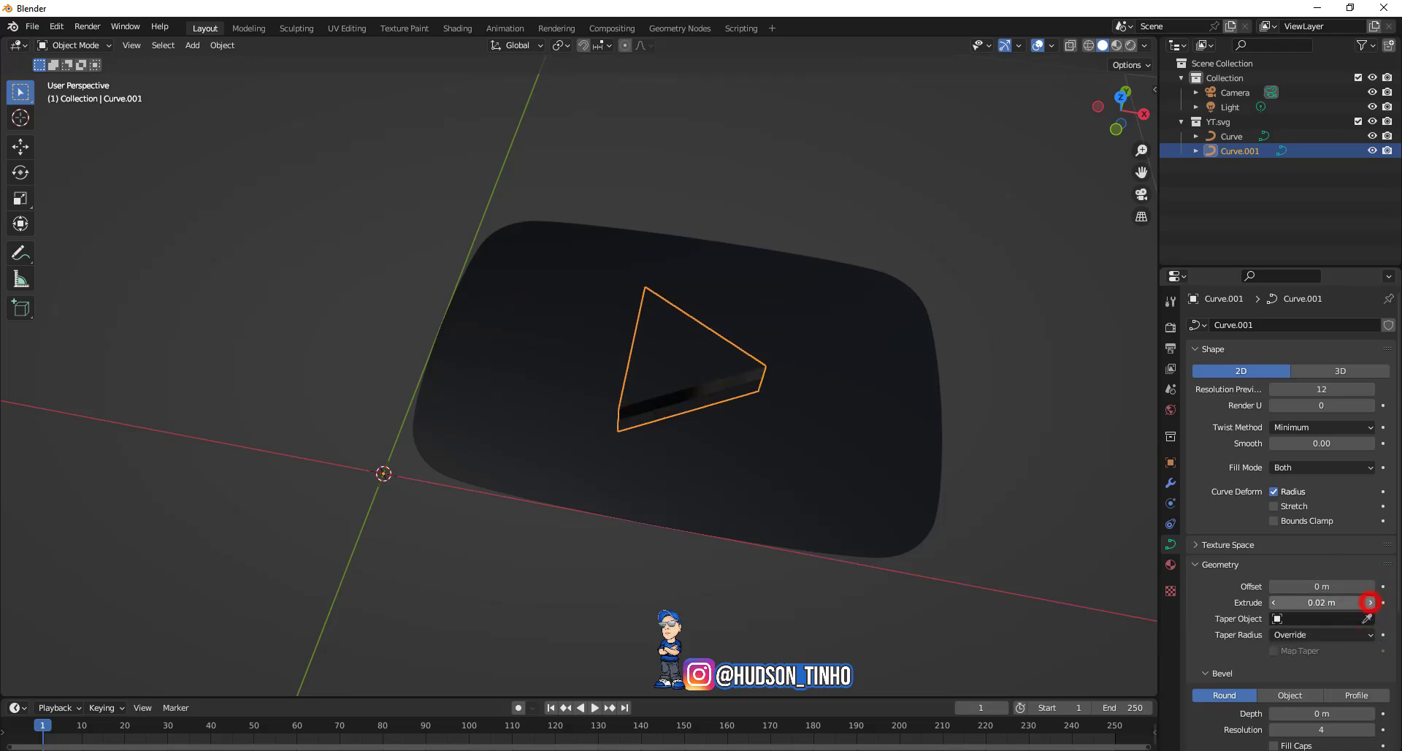
click(1370, 602)
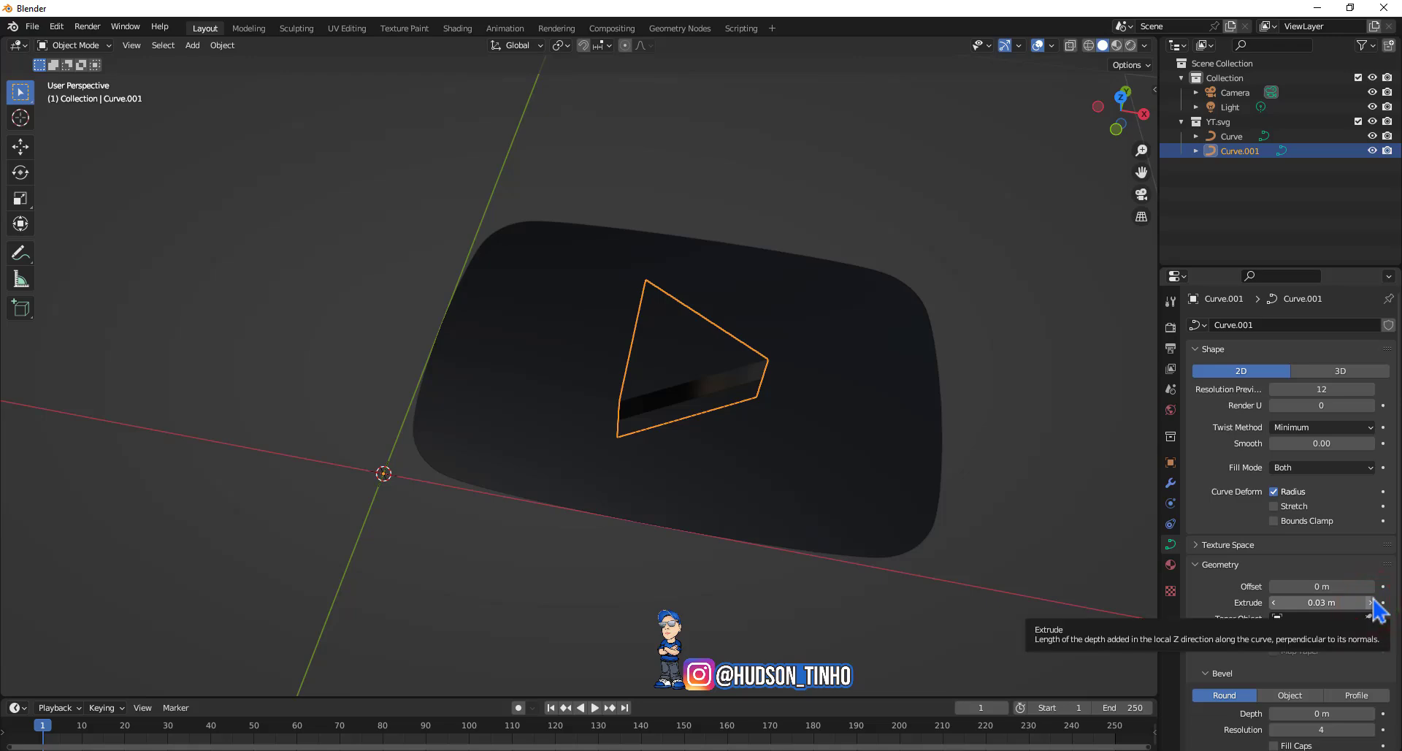
Select the rounded background curve, Curve
scroll(701, 400, up, 3)
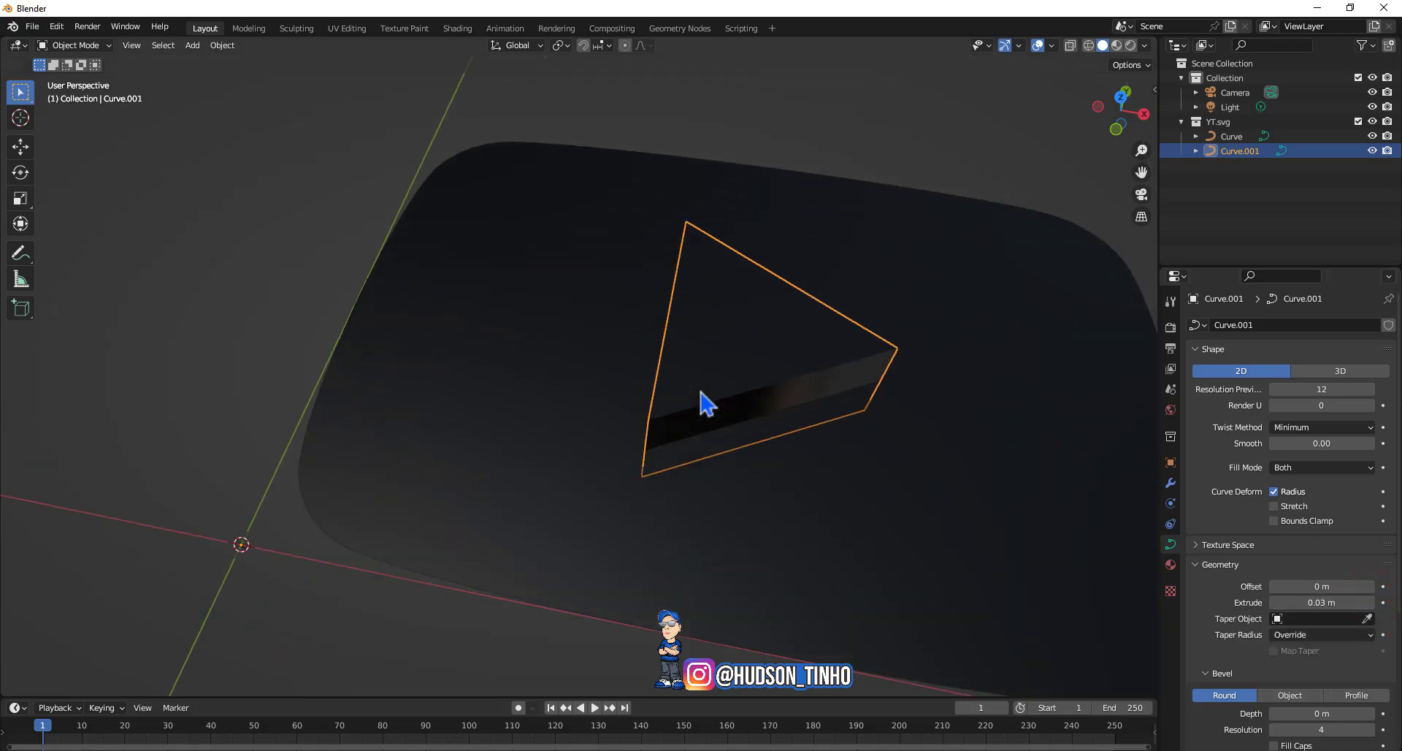
scroll(853, 373, down, 2)
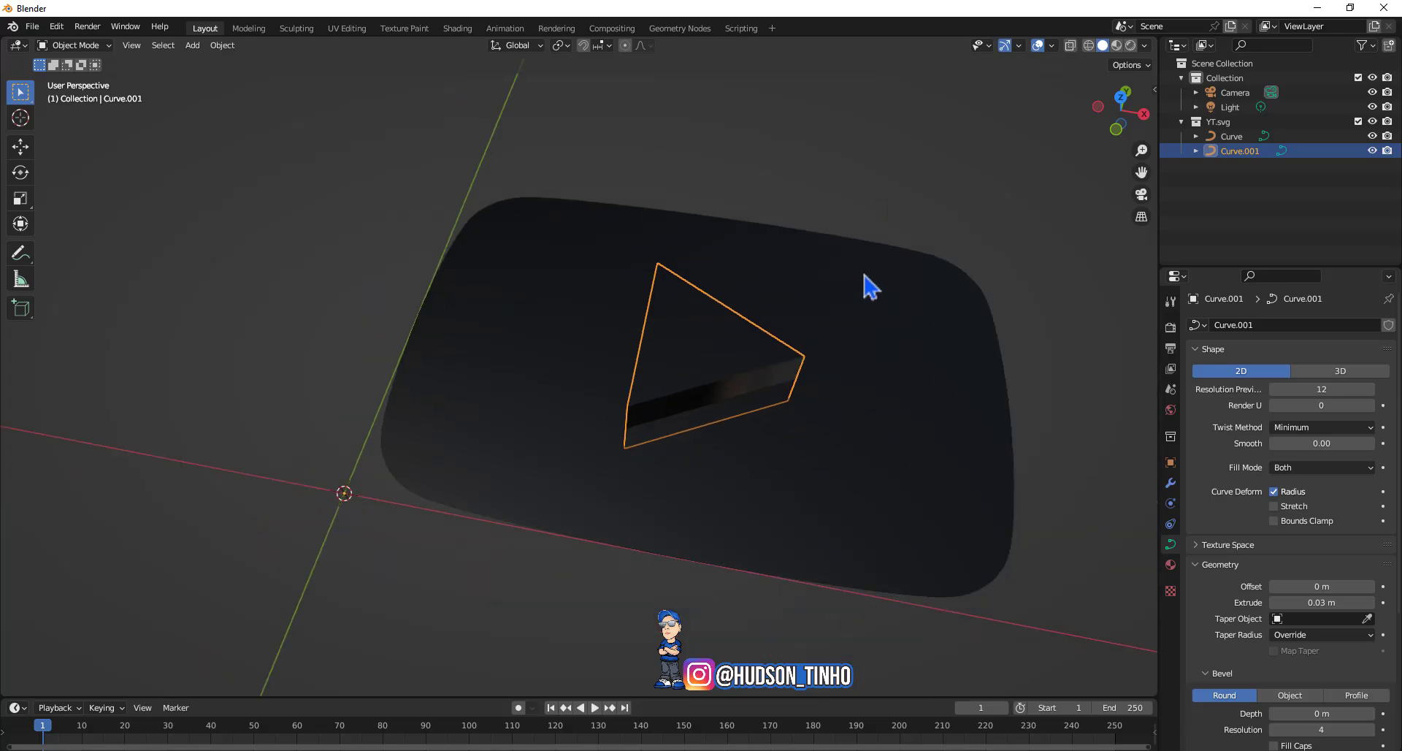
click(850, 336)
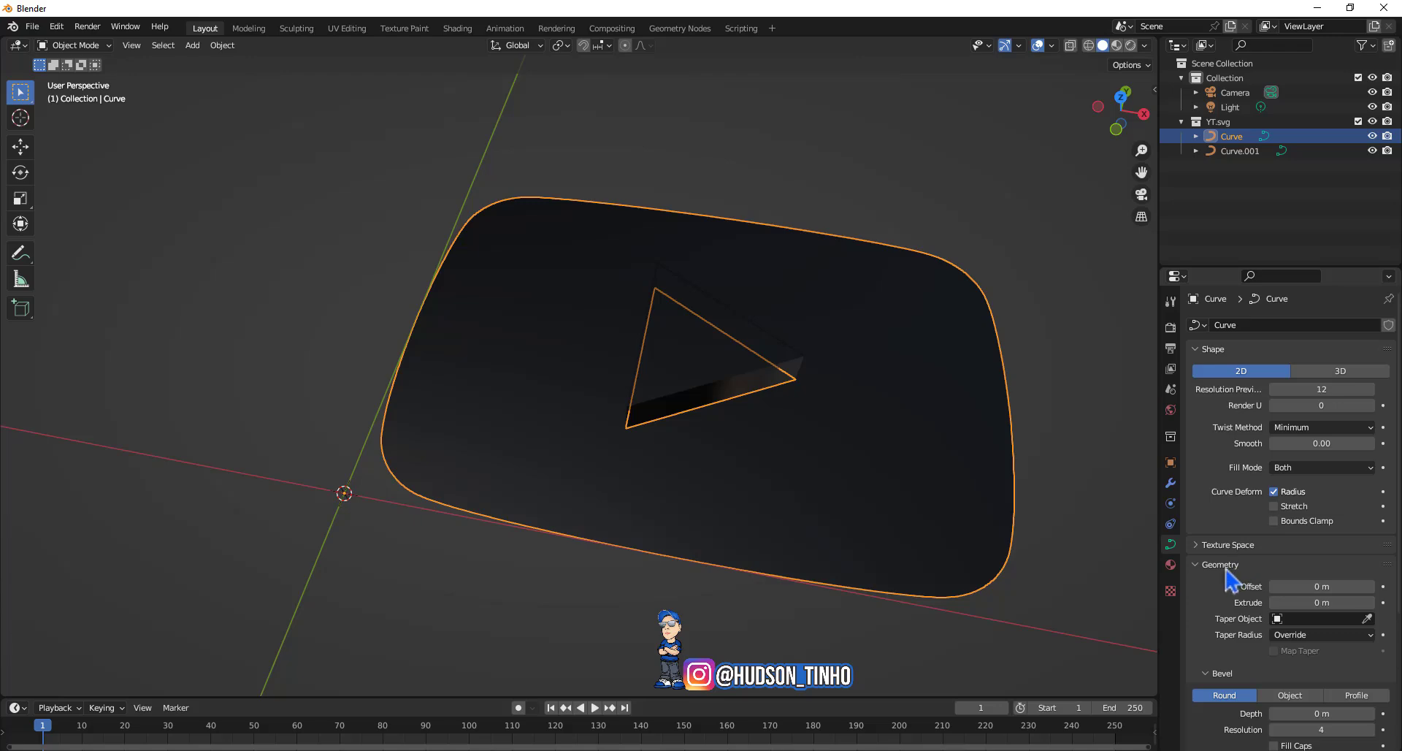
mouse_move(1322, 602)
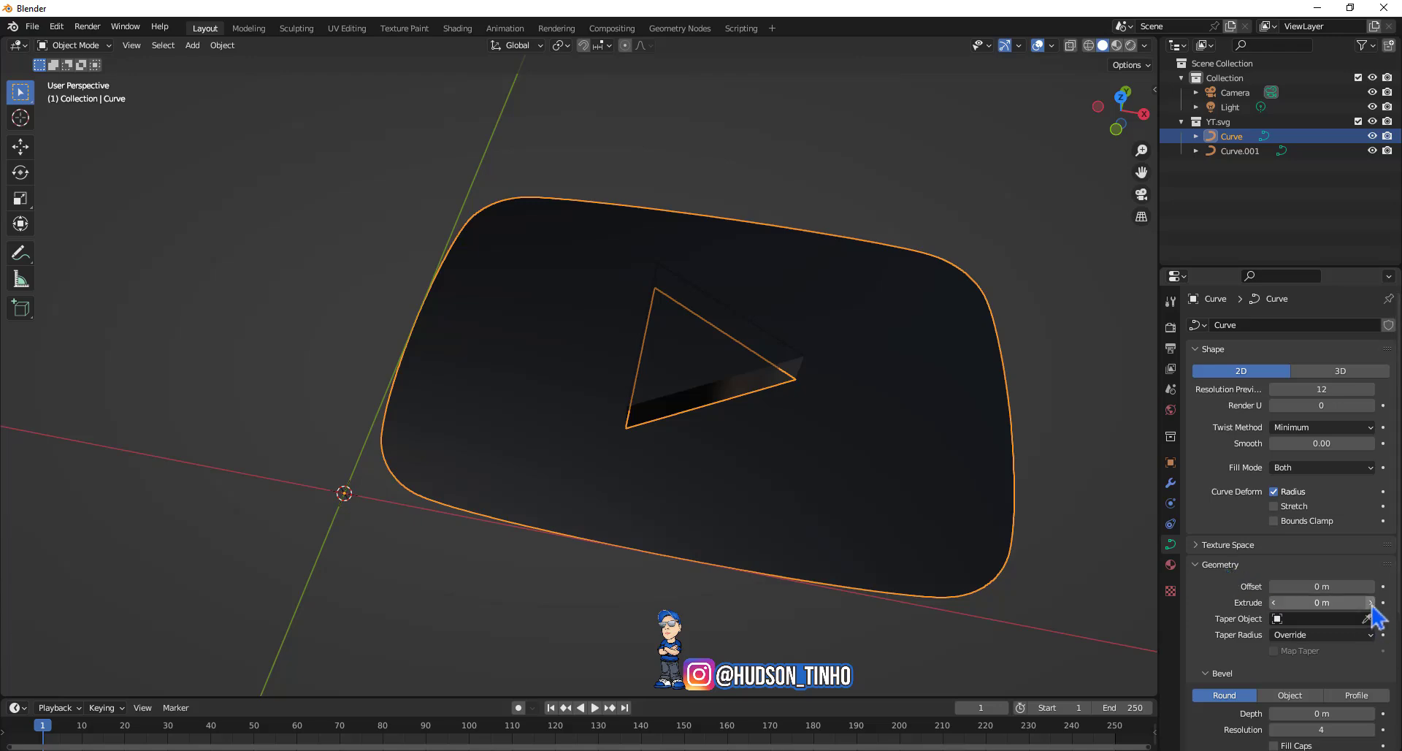
Set the rounded body curve's Extrude to 0.01 m
click(1371, 603)
click(1370, 603)
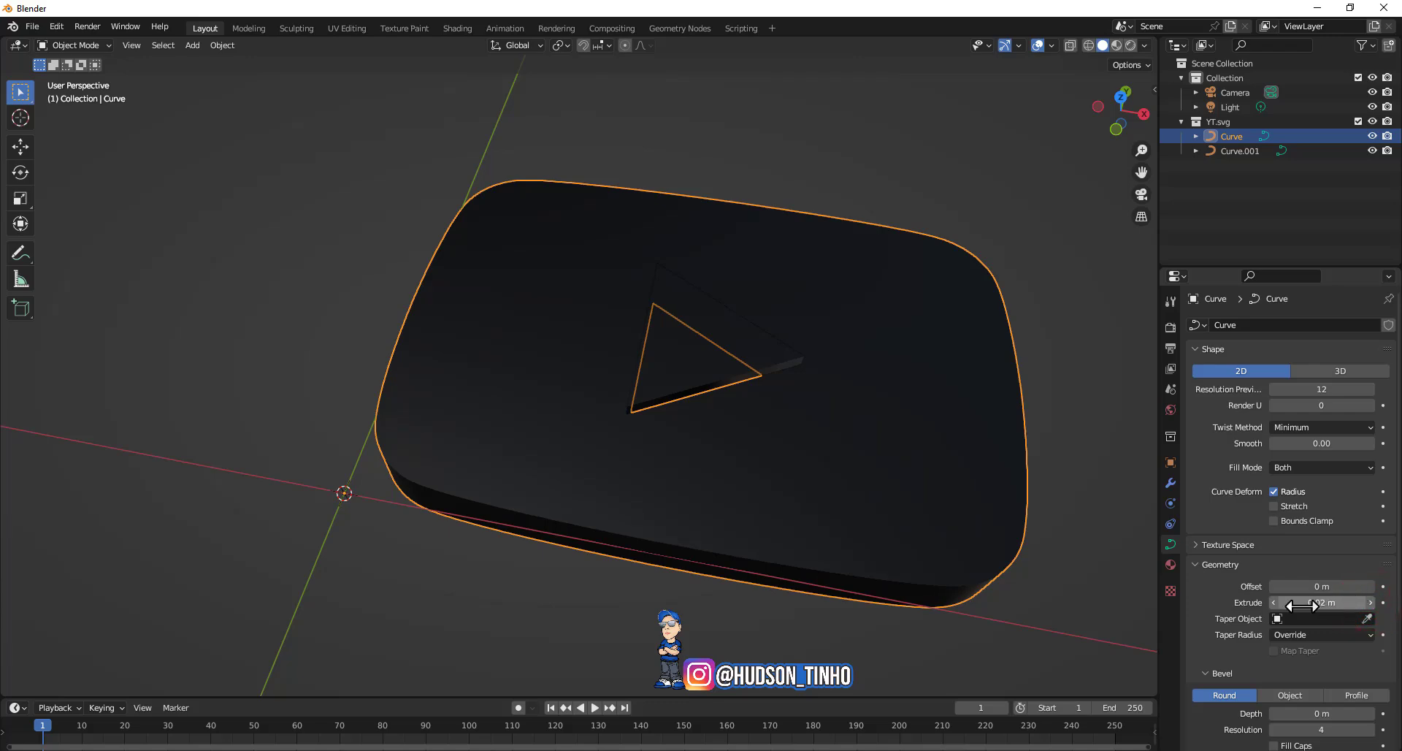
click(1277, 602)
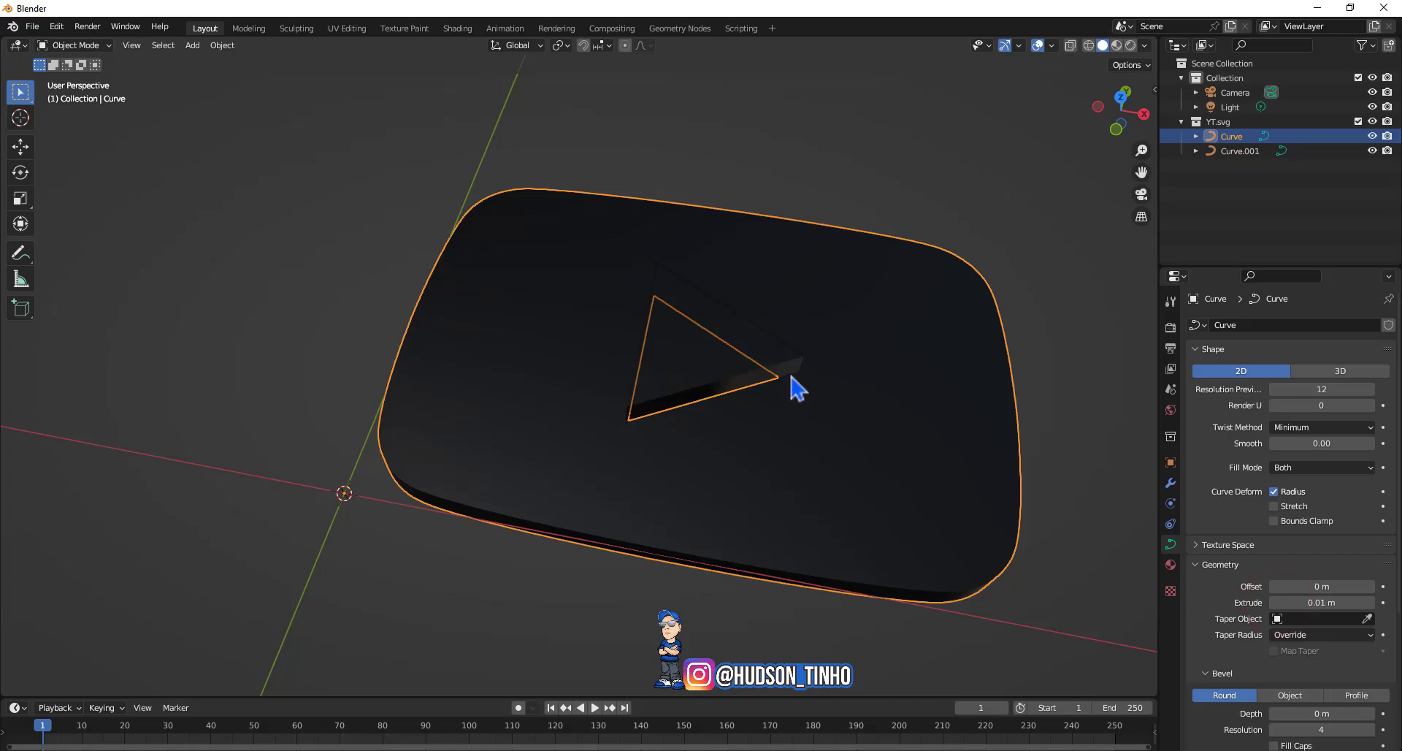
Clear the selection and select the play triangle curve
click(715, 164)
click(897, 324)
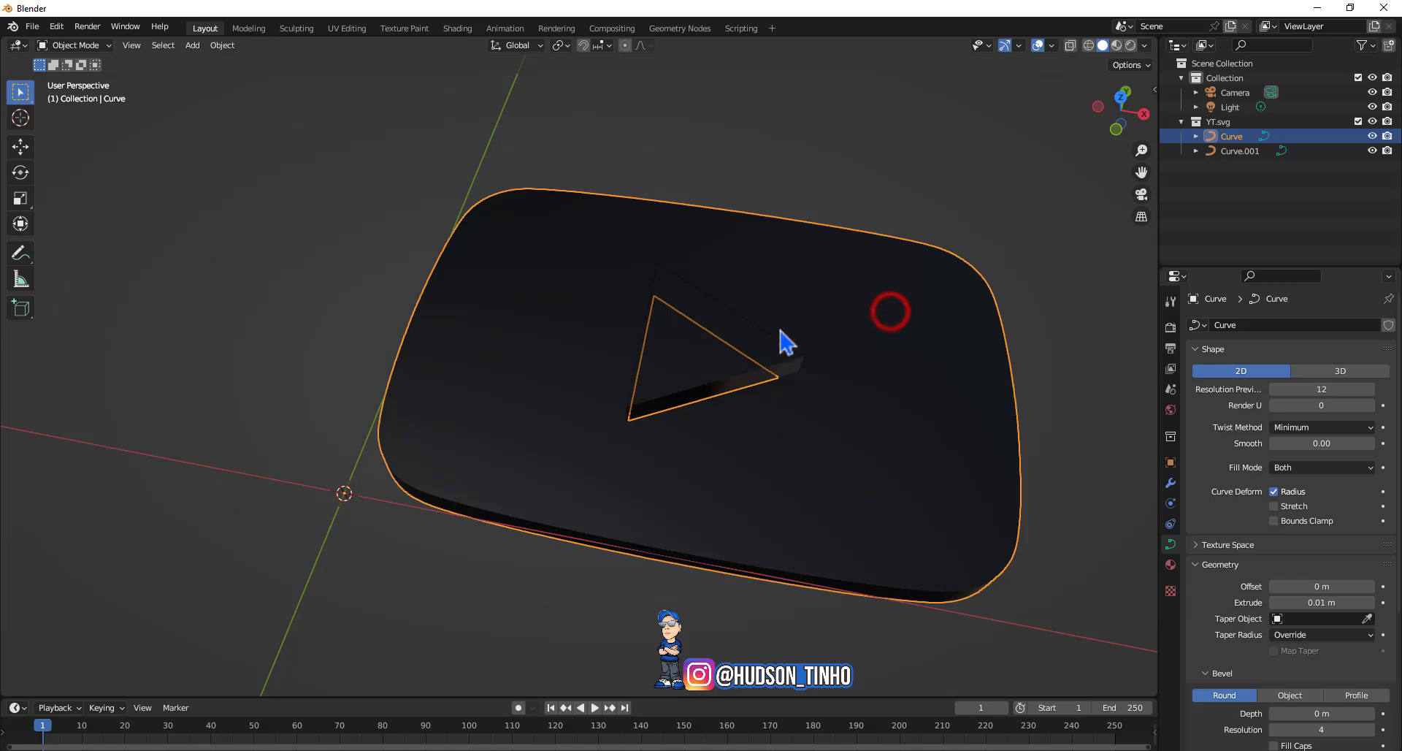
click(683, 376)
click(817, 341)
click(718, 329)
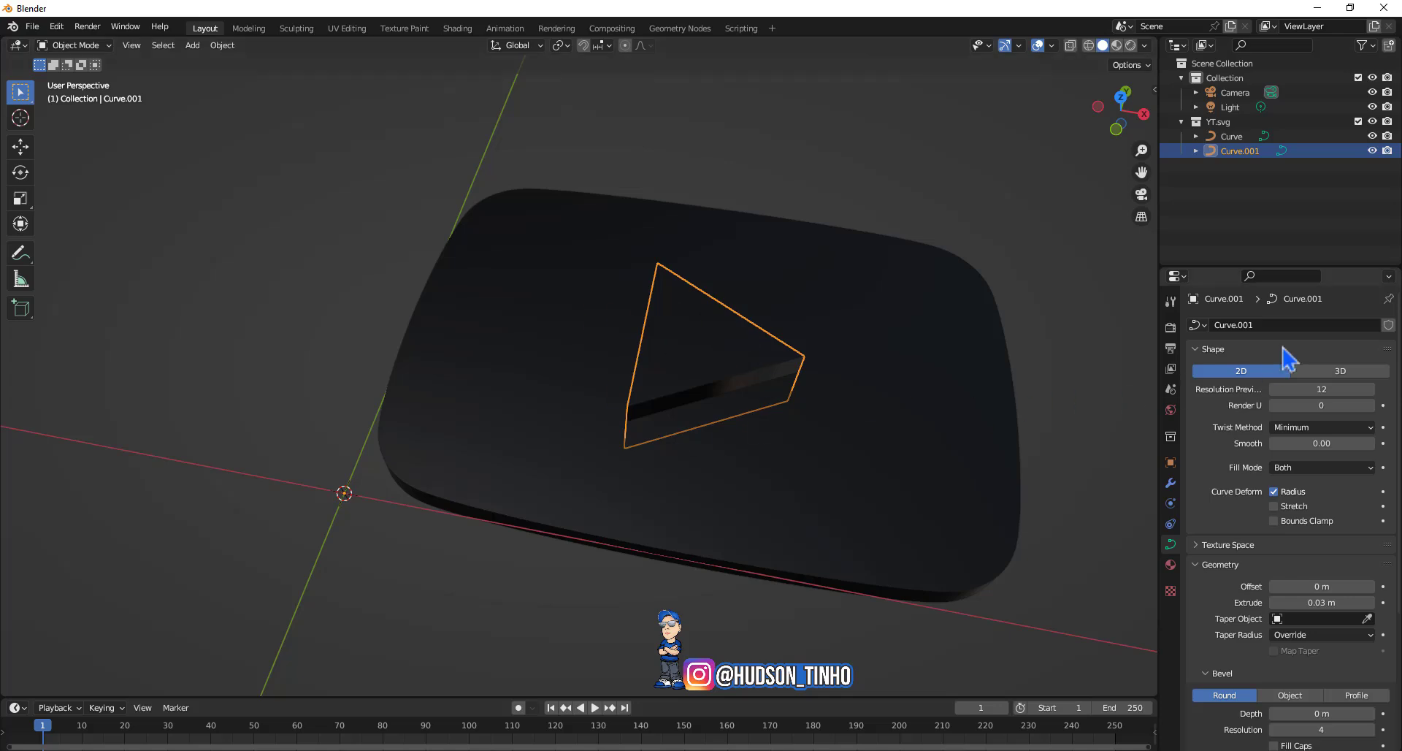
Replace the triangle's SVGMat with a new Material.001 and set its base color near-white
click(1172, 567)
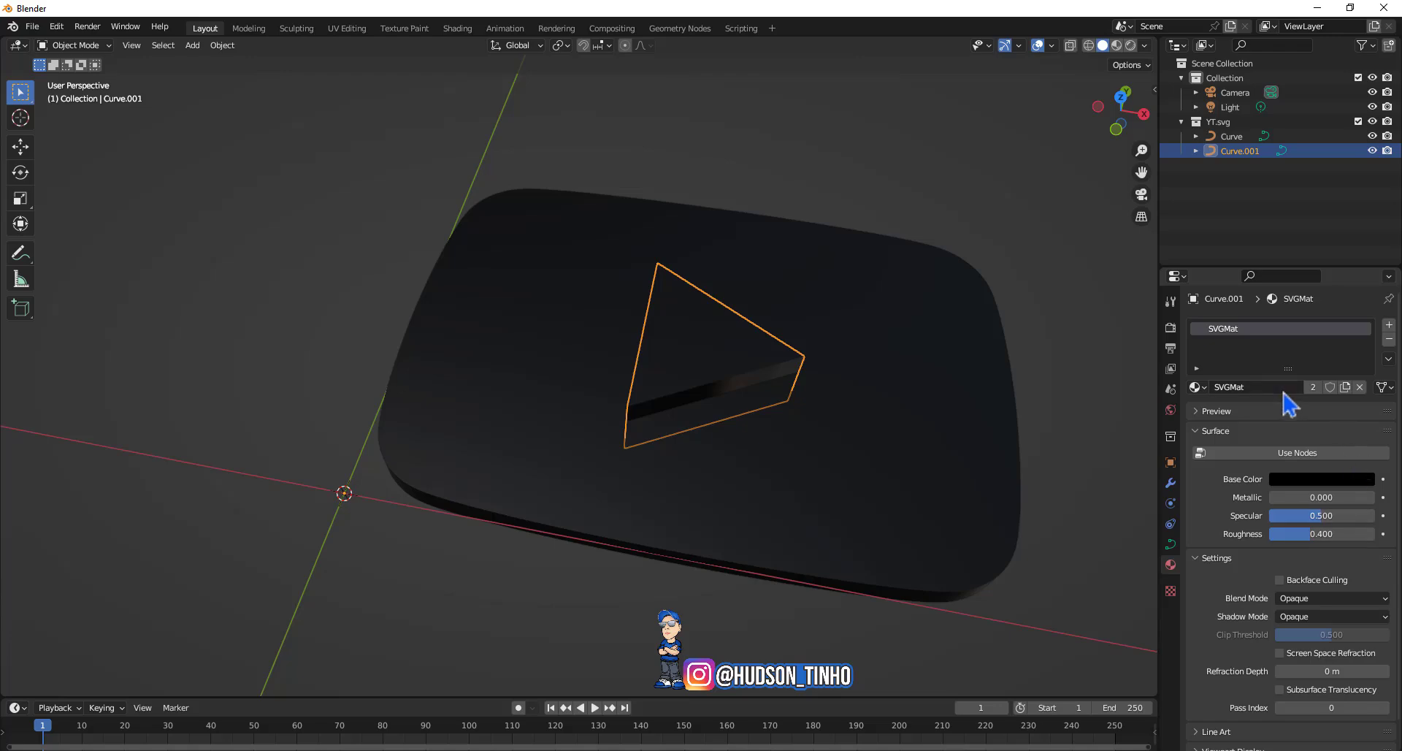
click(1387, 338)
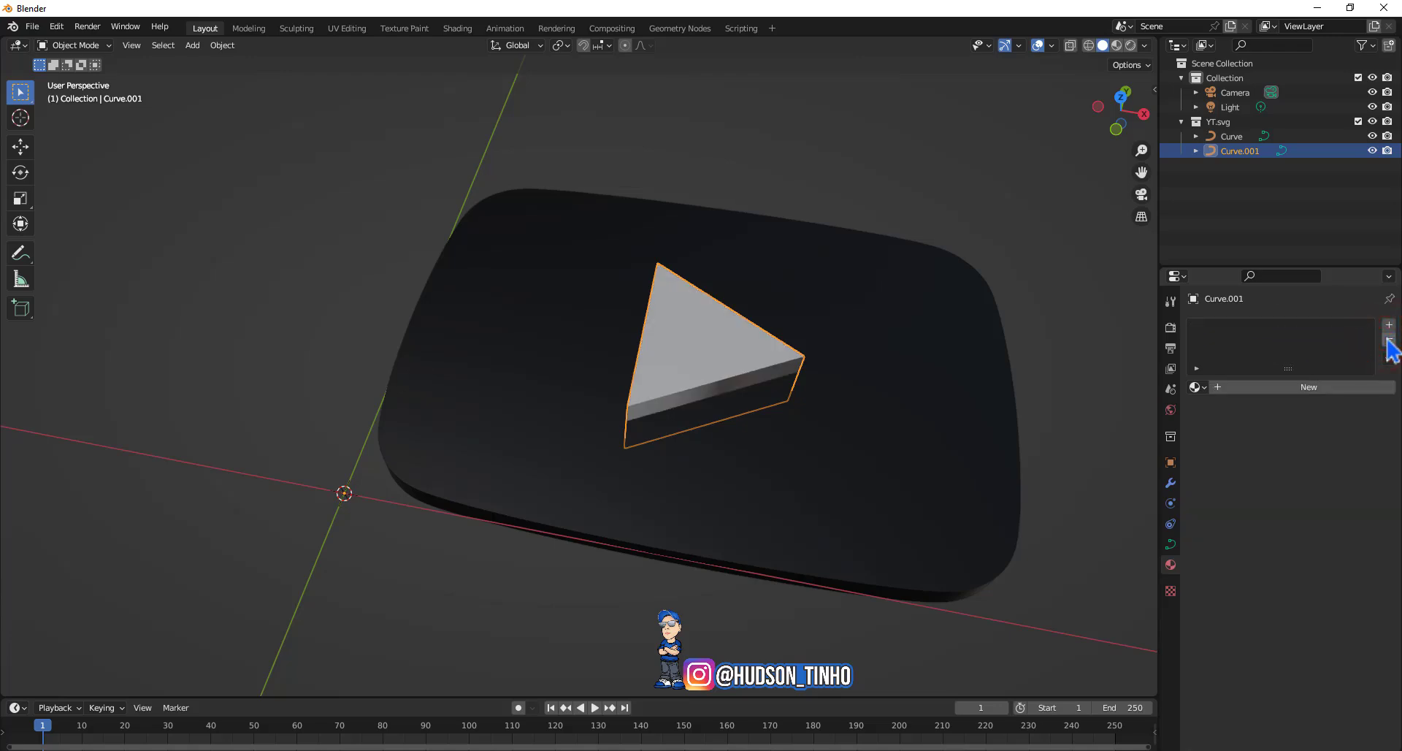
click(1330, 391)
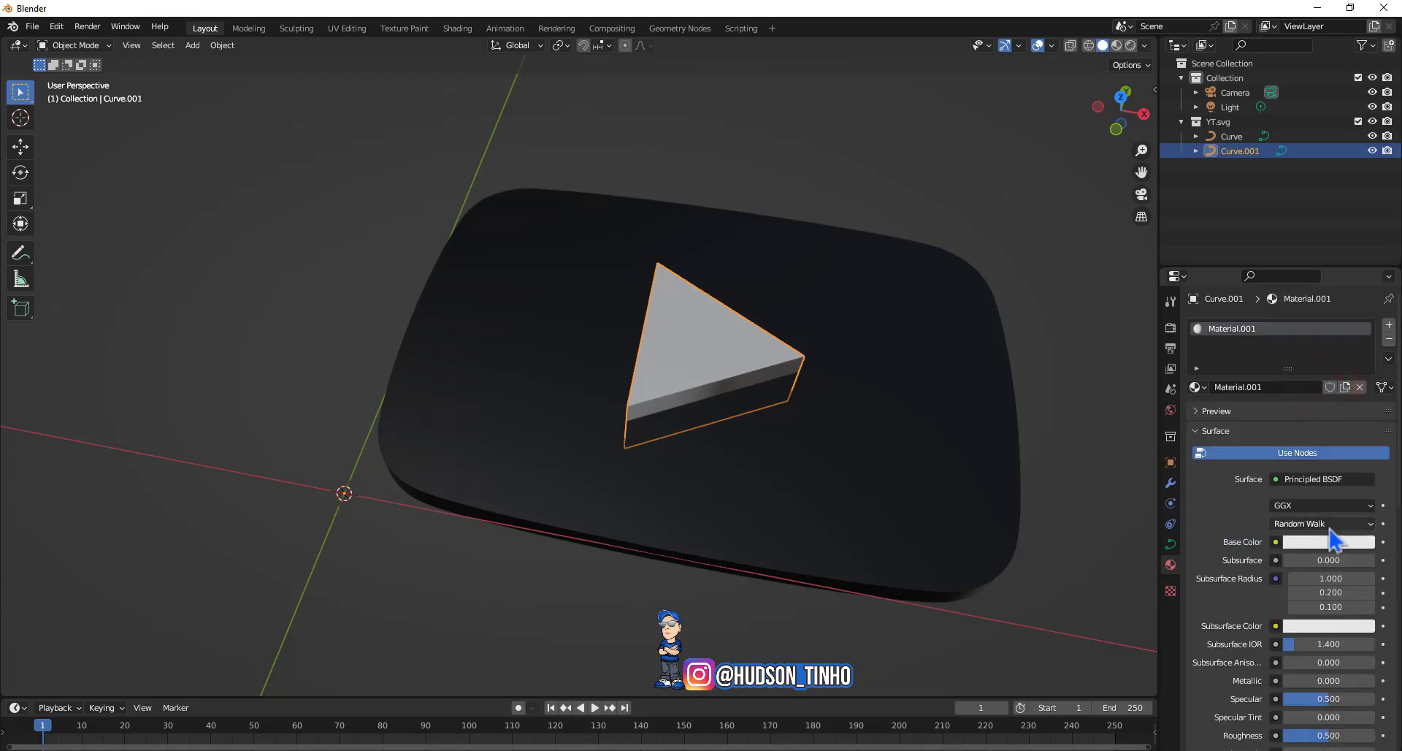
click(1310, 543)
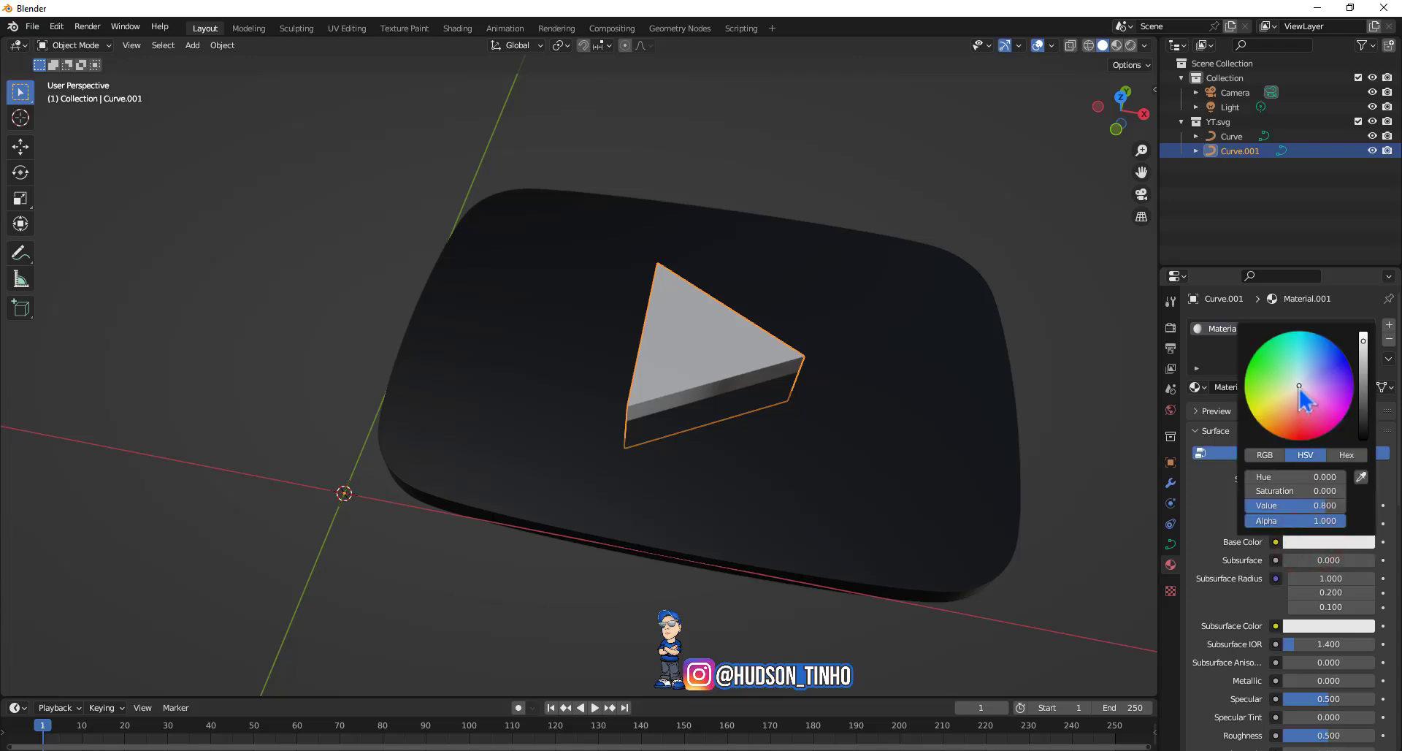
mouse_move(1299, 388)
mouse_down()
mouse_move(1312, 387)
mouse_move(1301, 384)
mouse_up()
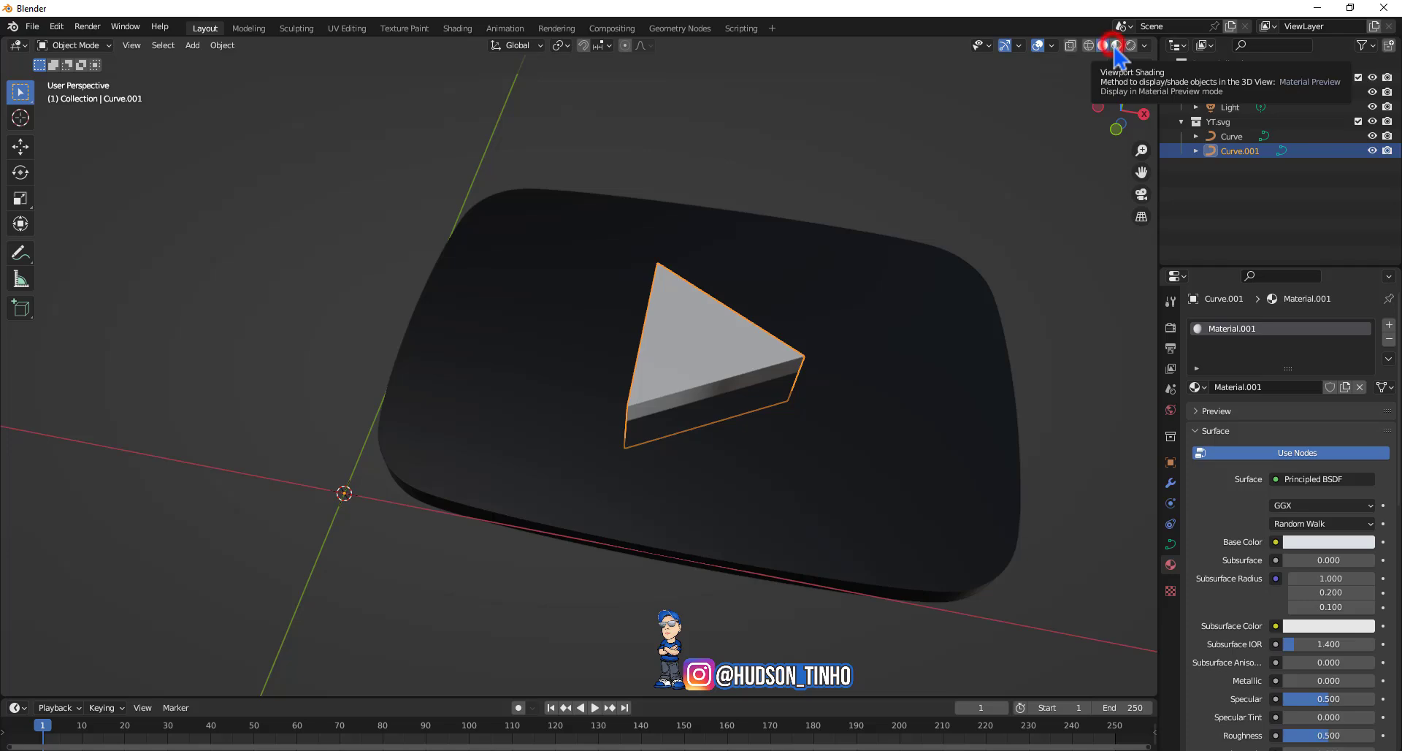
Switch to Material Preview shading and make the play triangle's base colour red
click(1115, 46)
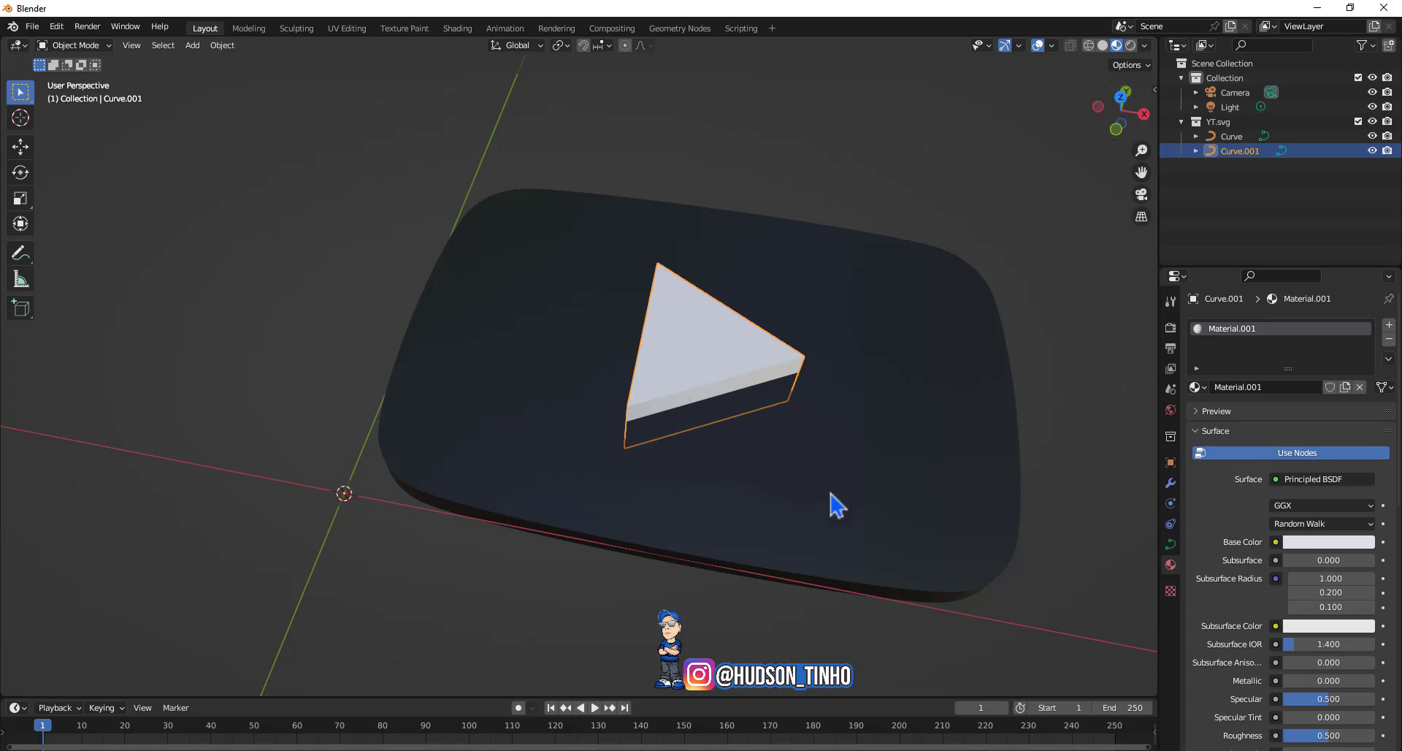
click(715, 371)
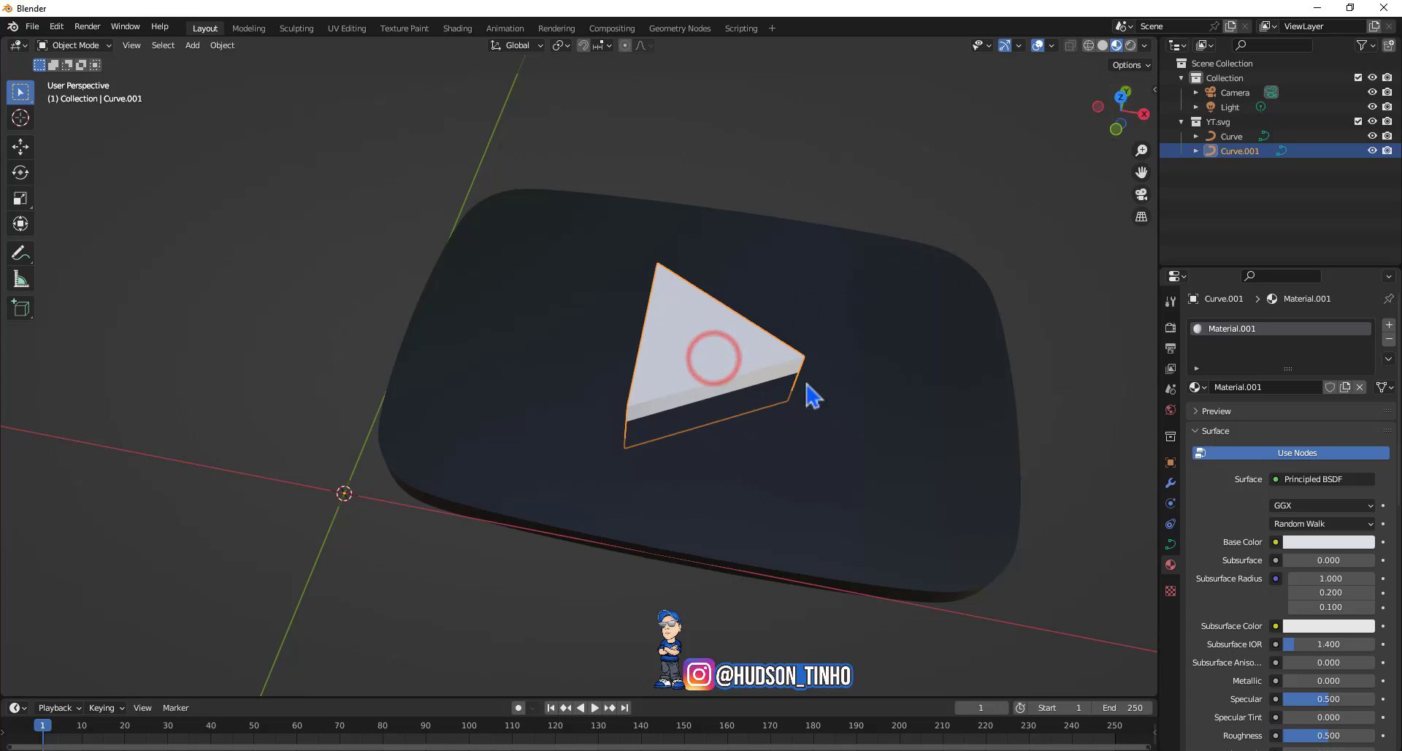
click(1298, 541)
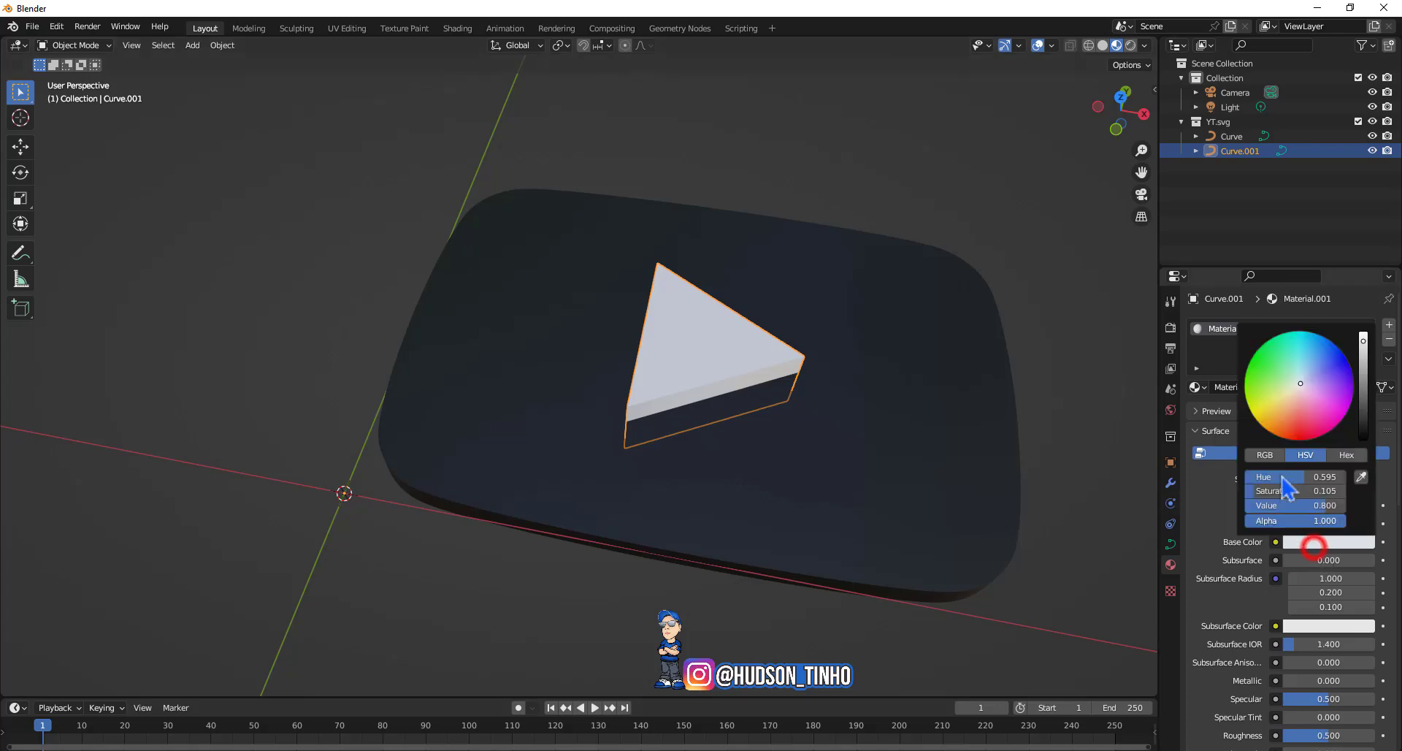
click(1320, 359)
drag(1321, 360, 1299, 440)
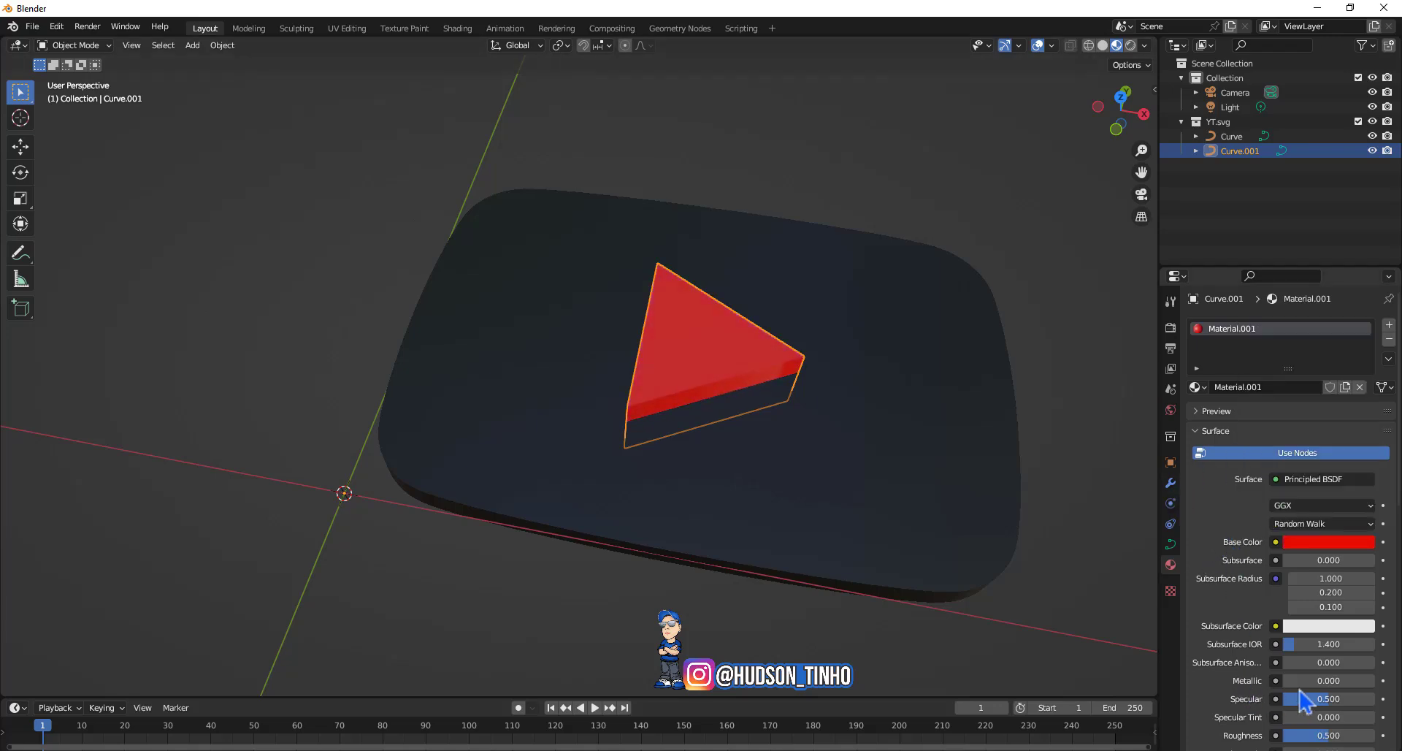
Give the triangle Metallic 0.5, a raised Specular and Roughness 0
click(1321, 681)
text(0.500)
key(Return)
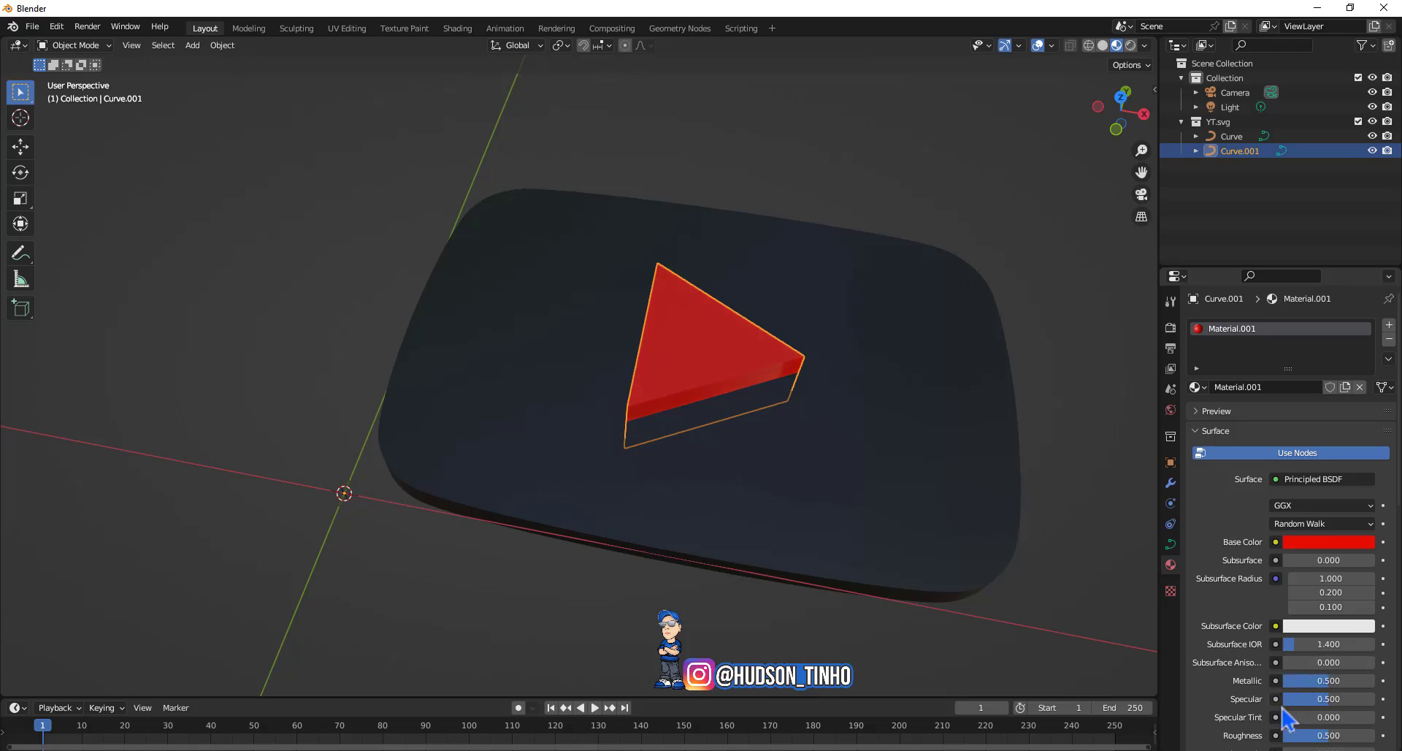
click(1324, 698)
text(1)
key(Return)
mouse_move(1329, 699)
mouse_down()
mouse_move(1283, 698)
mouse_move(1367, 698)
mouse_up()
scroll(1234, 726, down, 1)
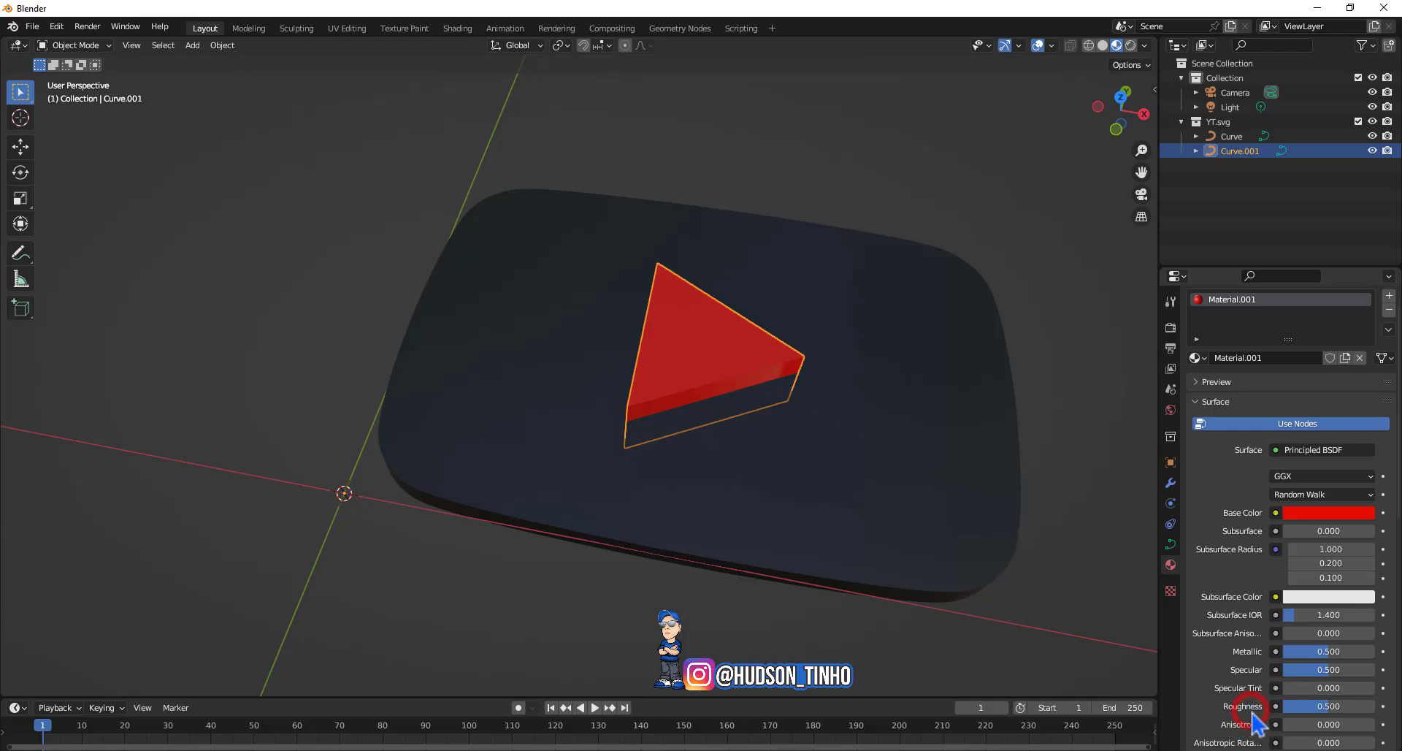
drag(1327, 707, 1283, 706)
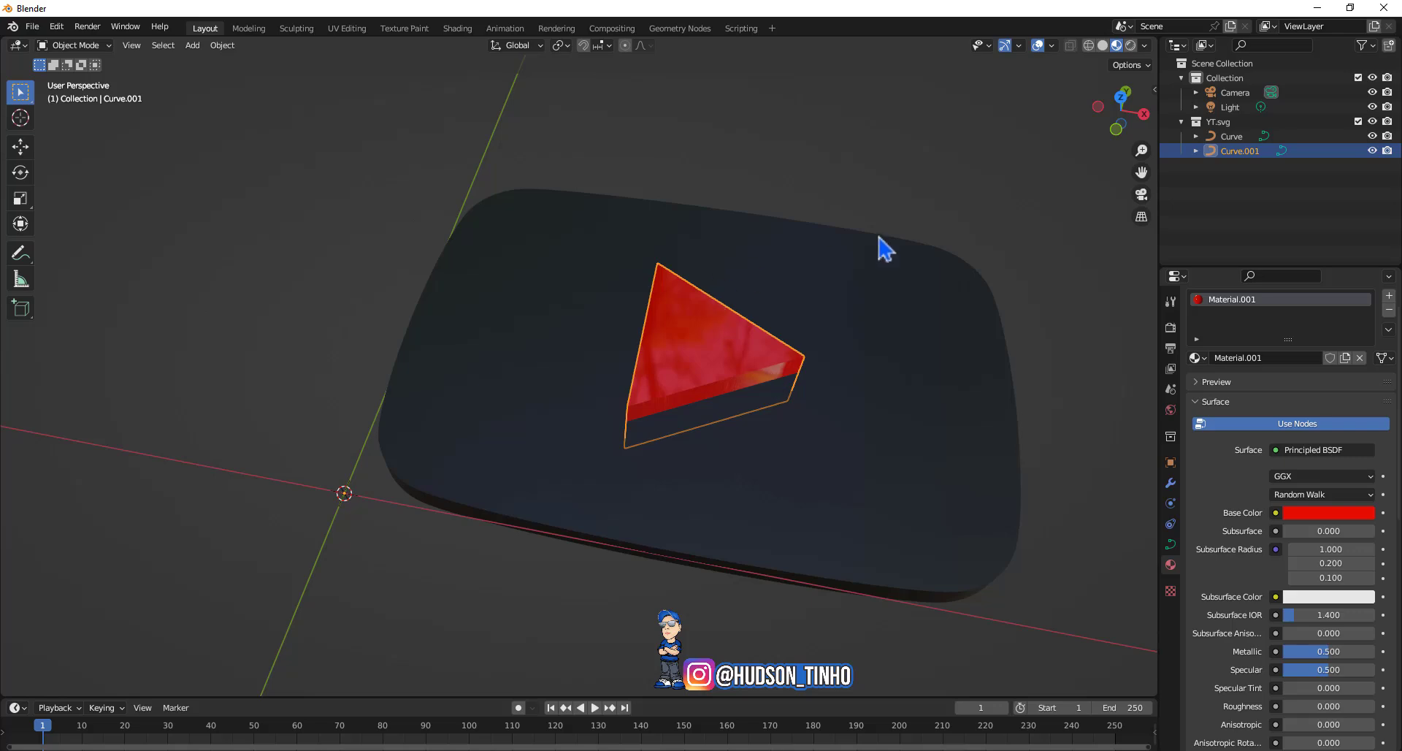
click(906, 319)
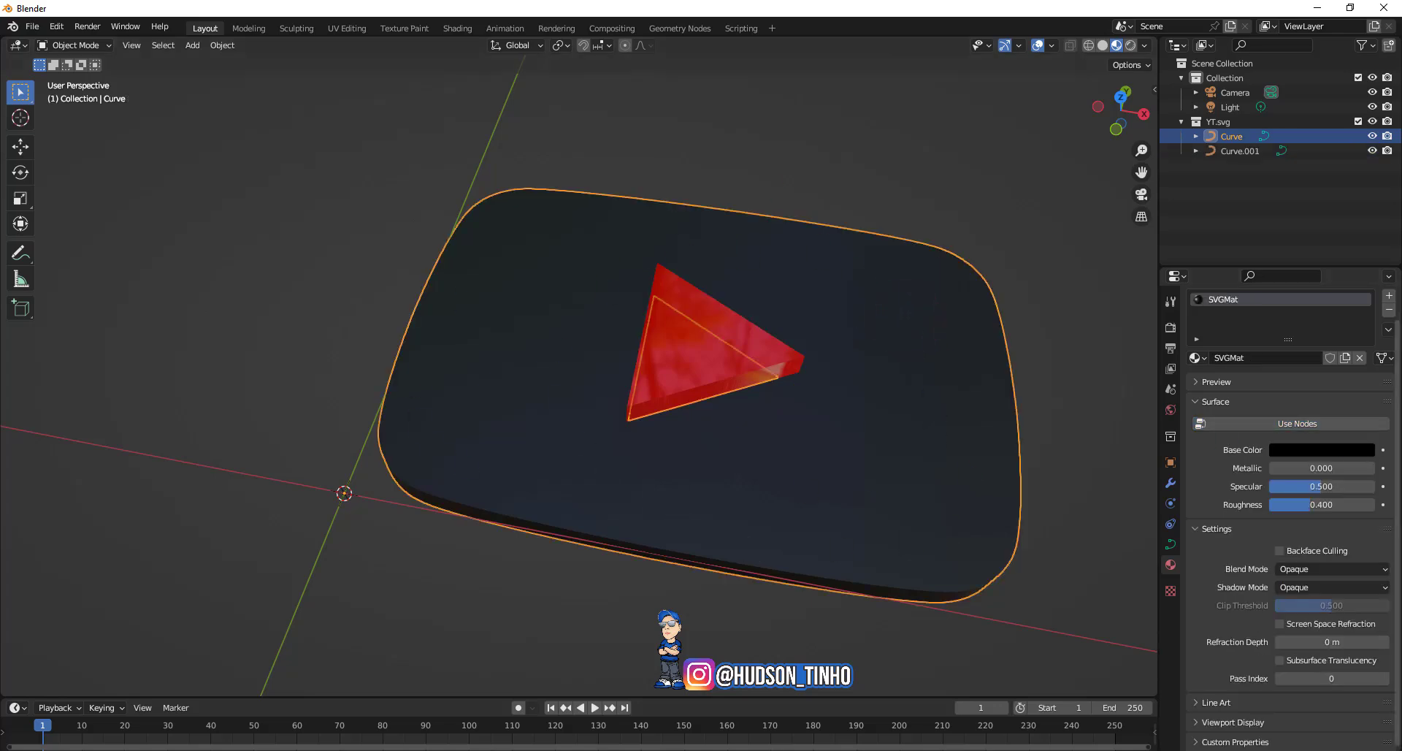
Replace the logo body's SVGMat with a new pure red material
click(1388, 312)
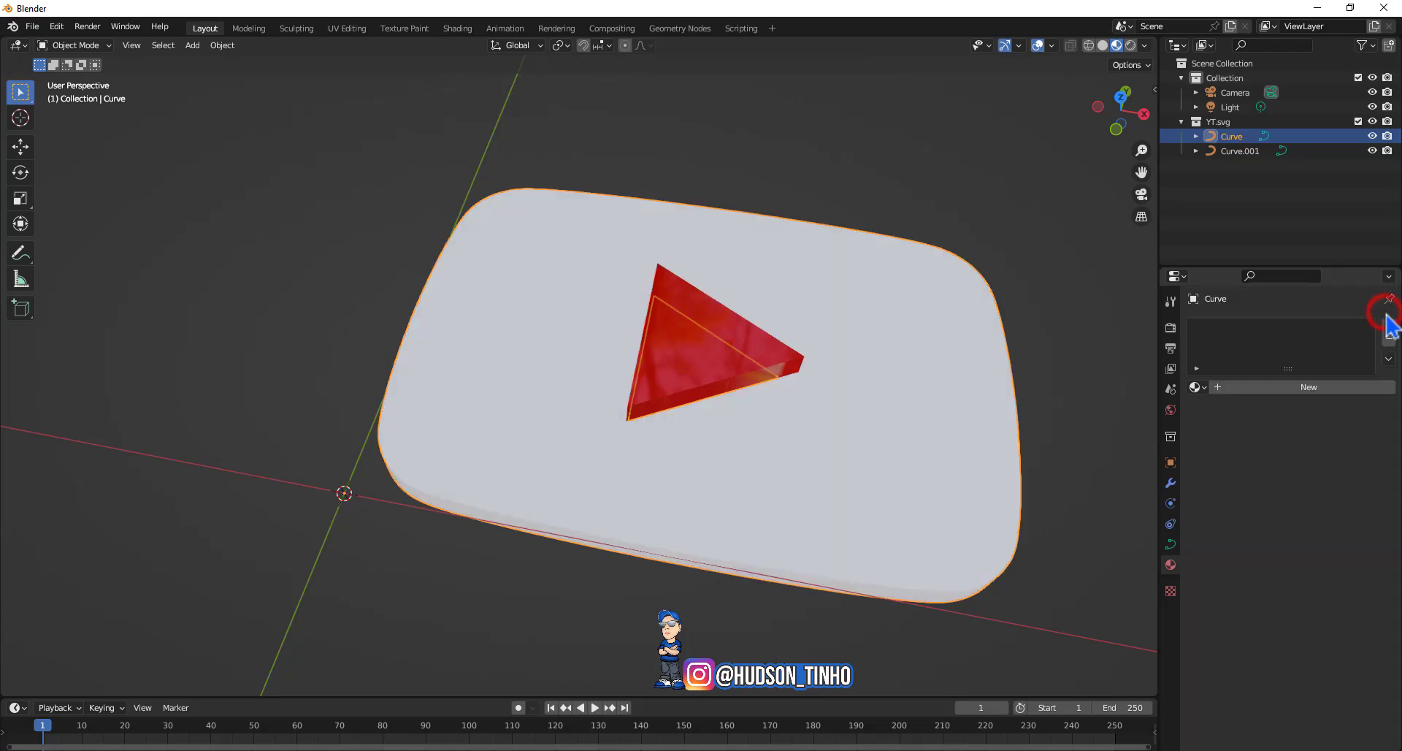
click(1313, 388)
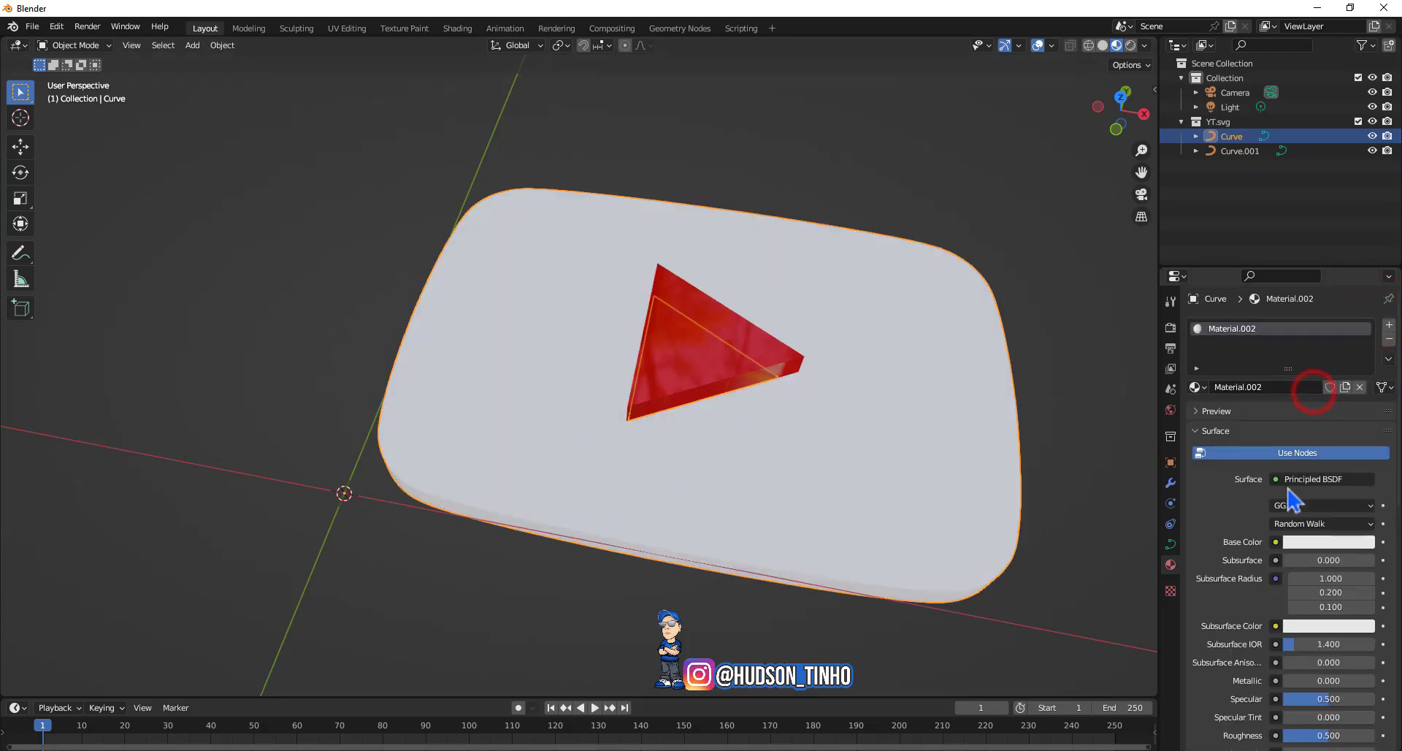
click(1319, 545)
drag(1298, 385, 1301, 440)
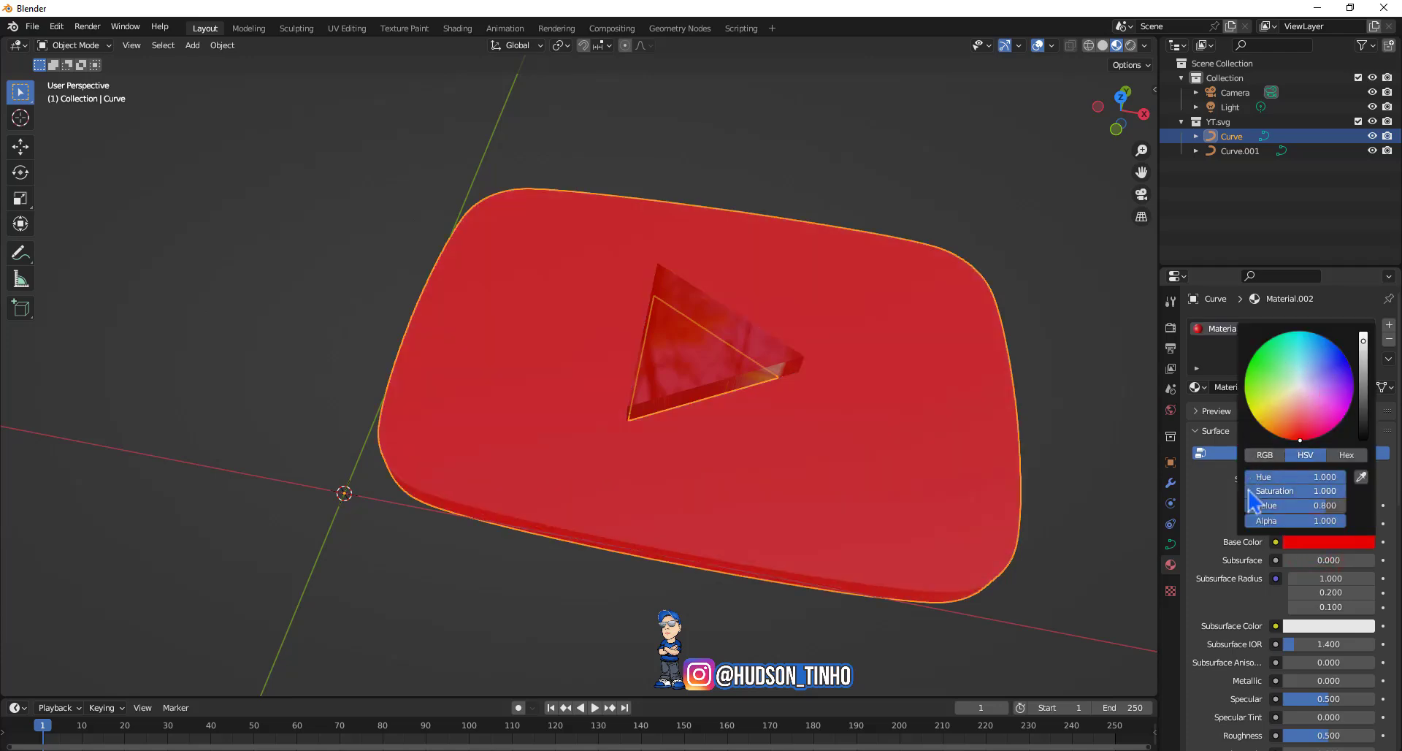
Set the body material's Metallic to 0.5 and Roughness to 0
click(1196, 486)
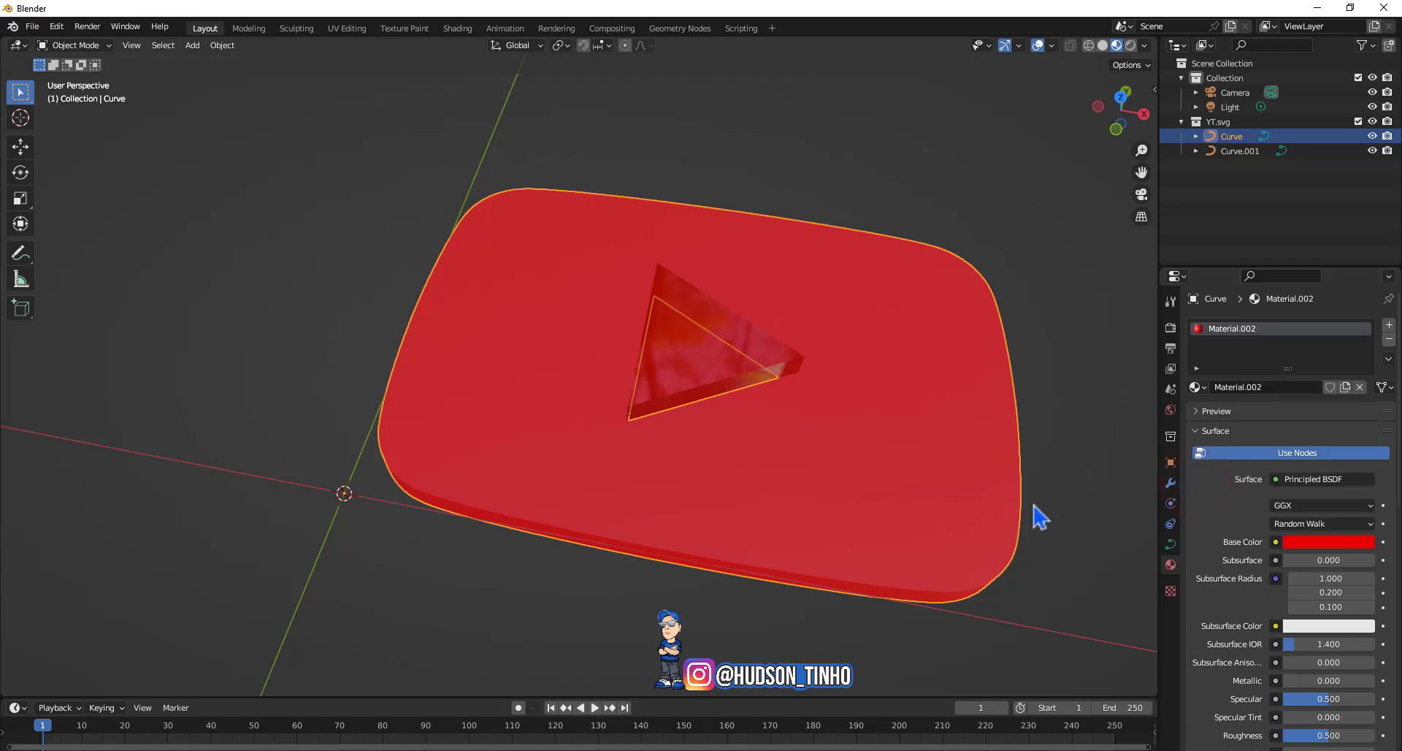
click(1307, 680)
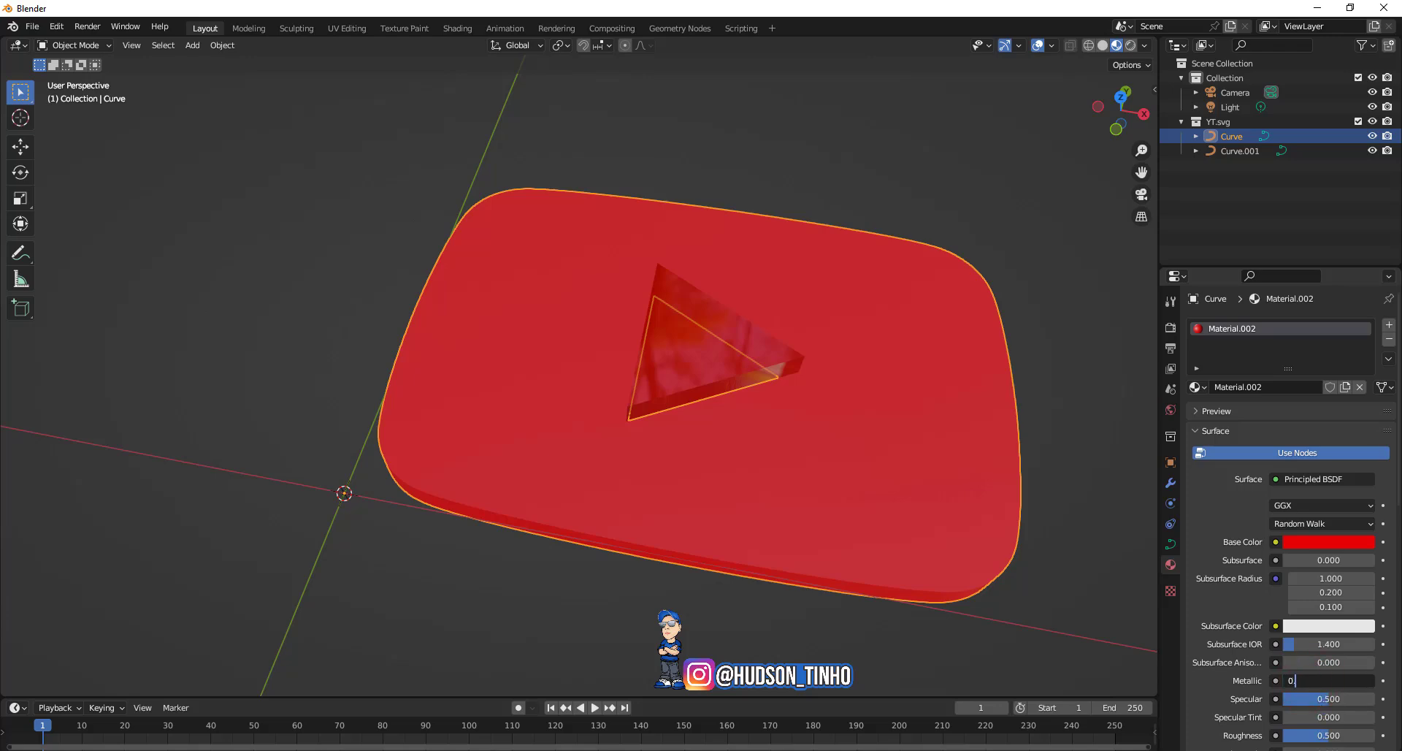
text(.500)
key(Return)
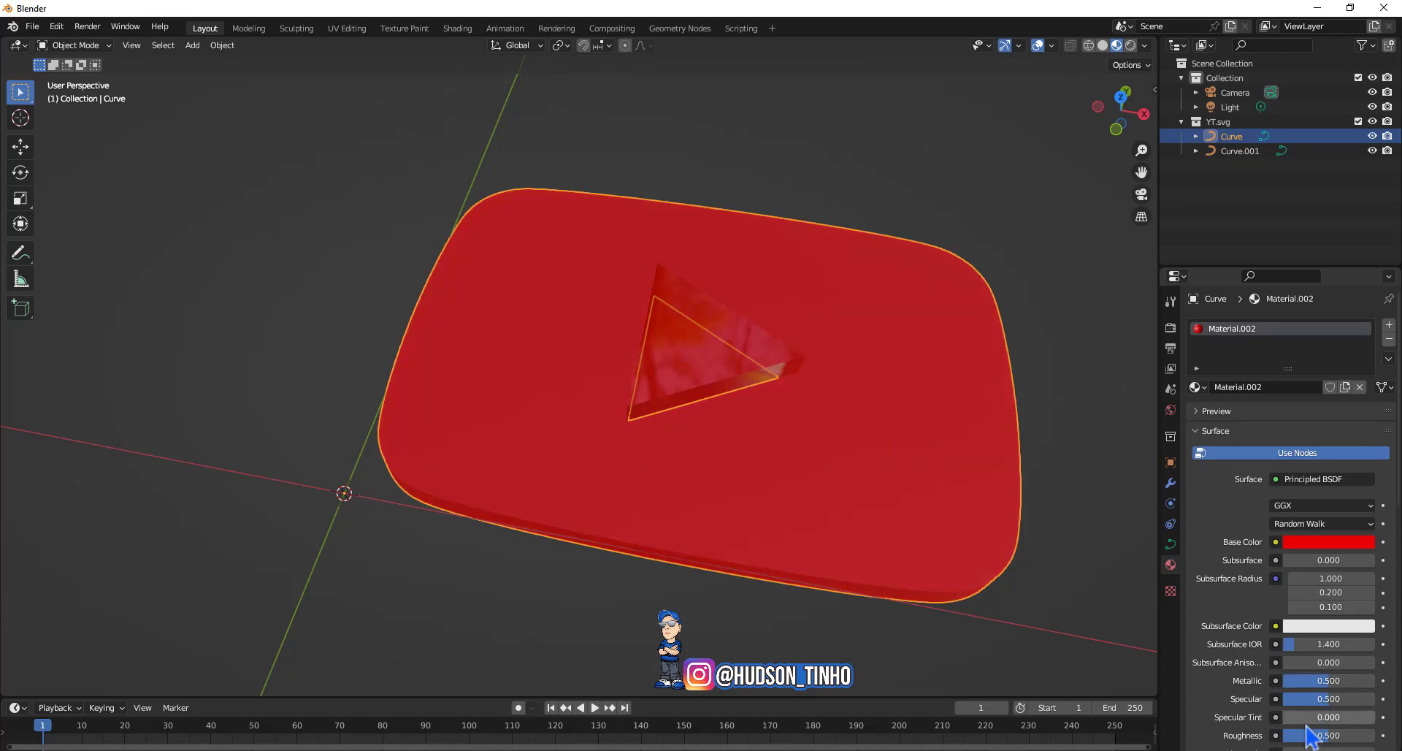
drag(1326, 742, 1293, 742)
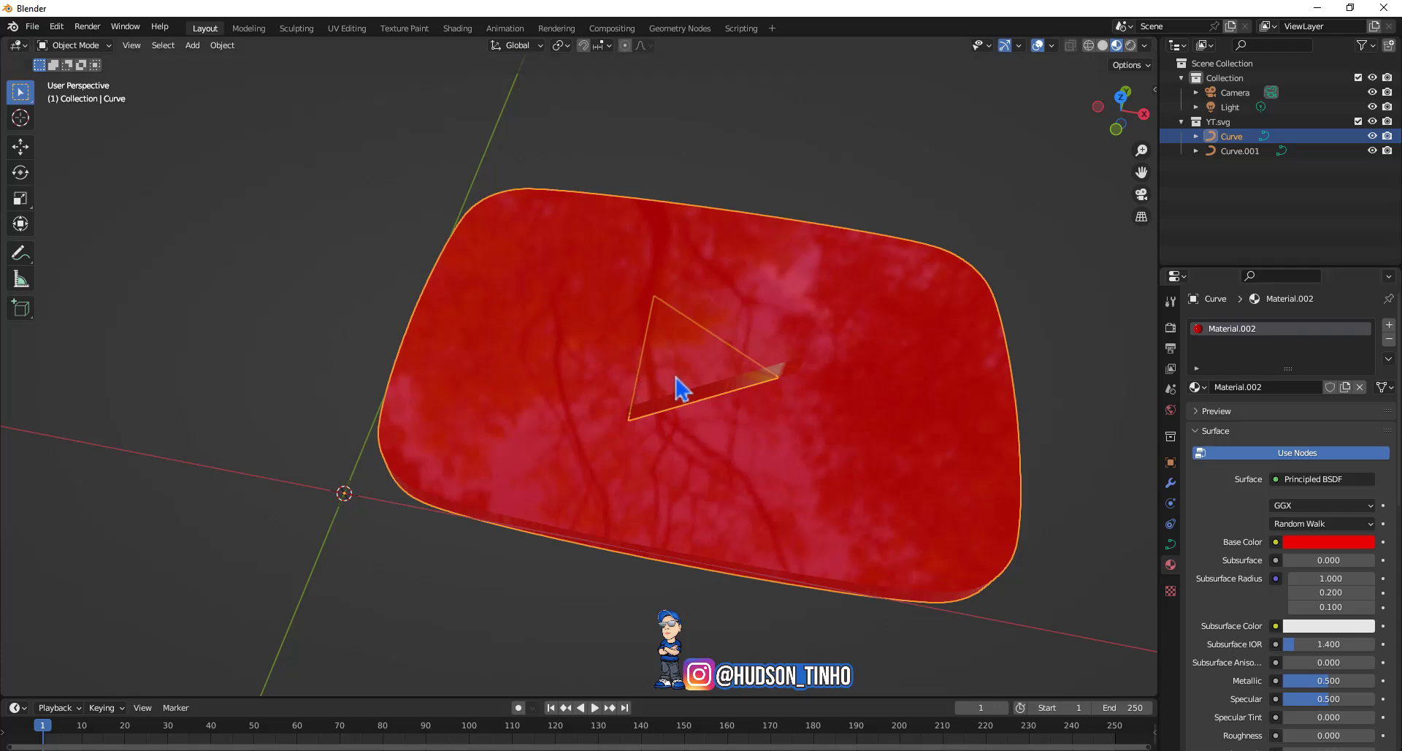
click(674, 377)
Turn the play triangle's base colour back to near-white
click(1360, 542)
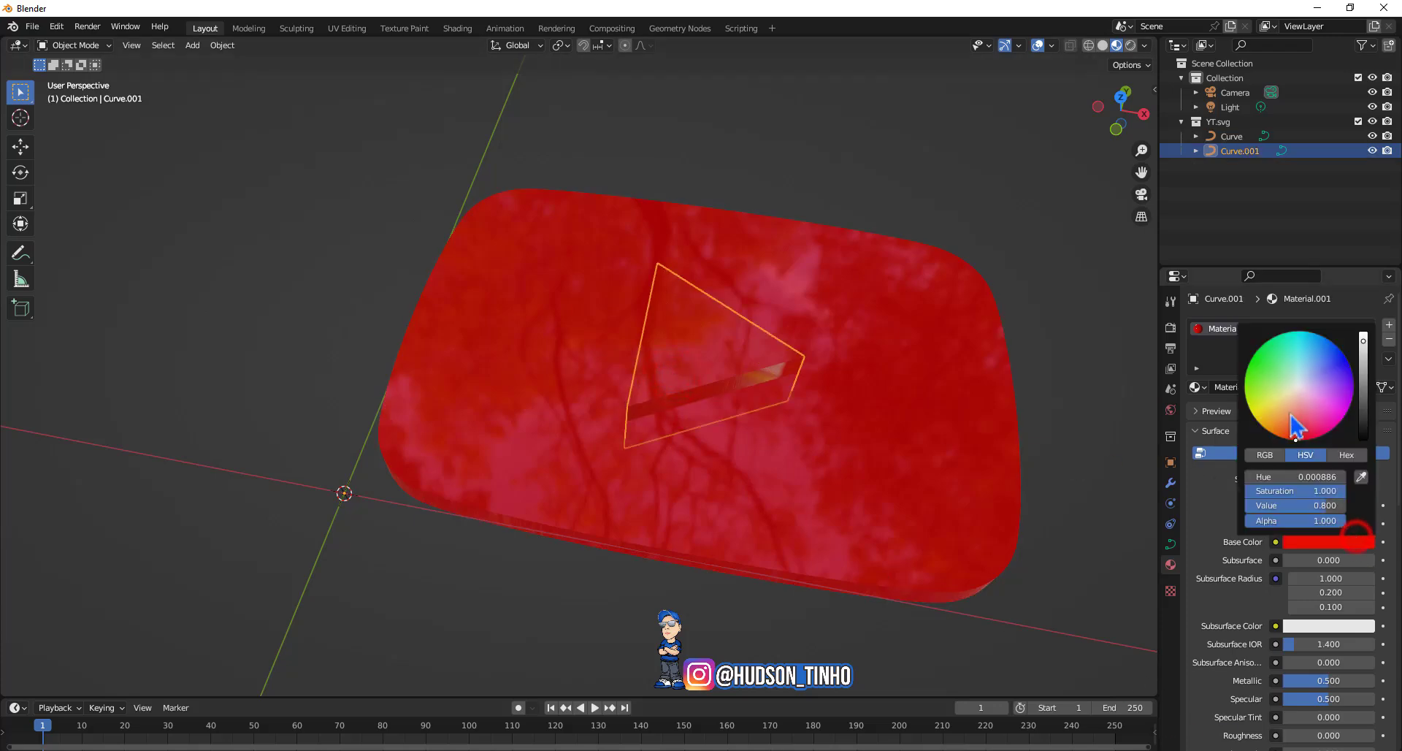
click(1301, 381)
drag(1300, 384, 1302, 383)
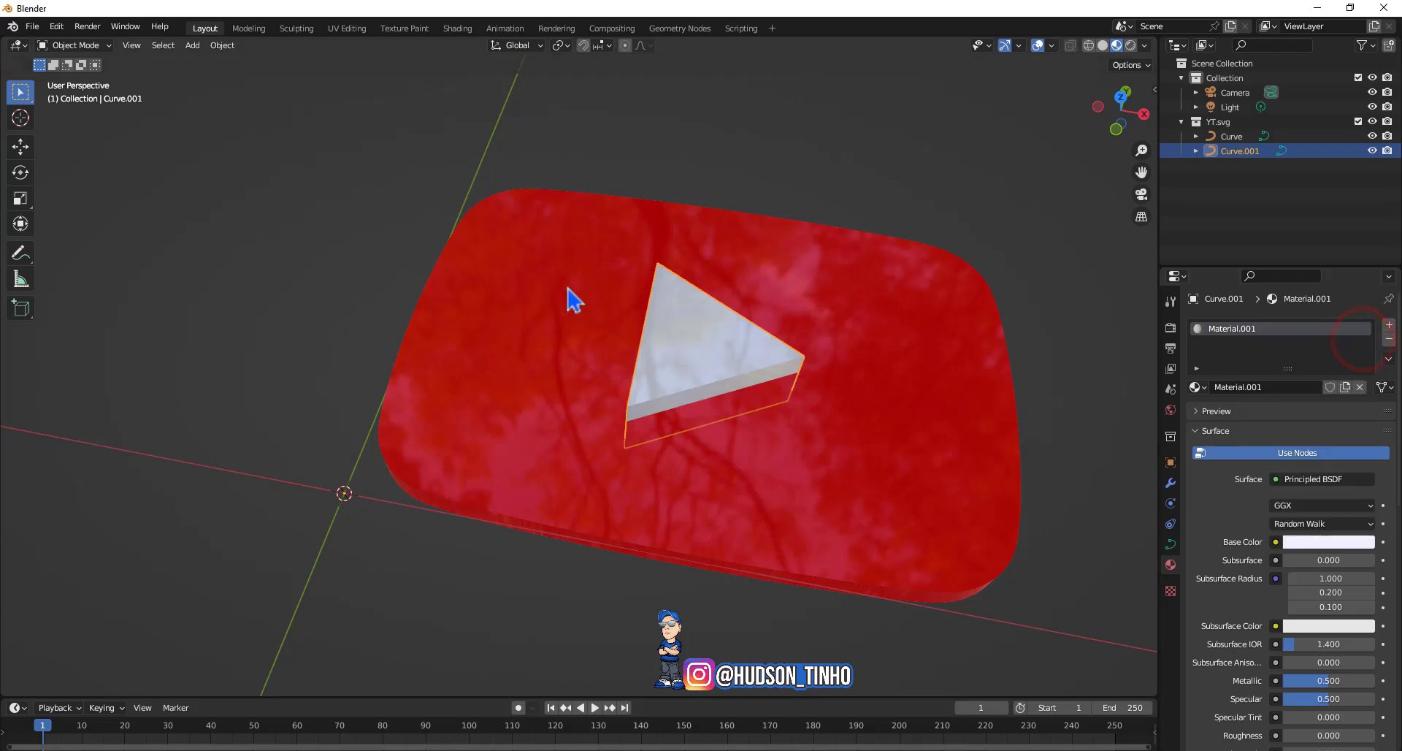
Select the red logo body and show its Object Data curve settings
click(575, 113)
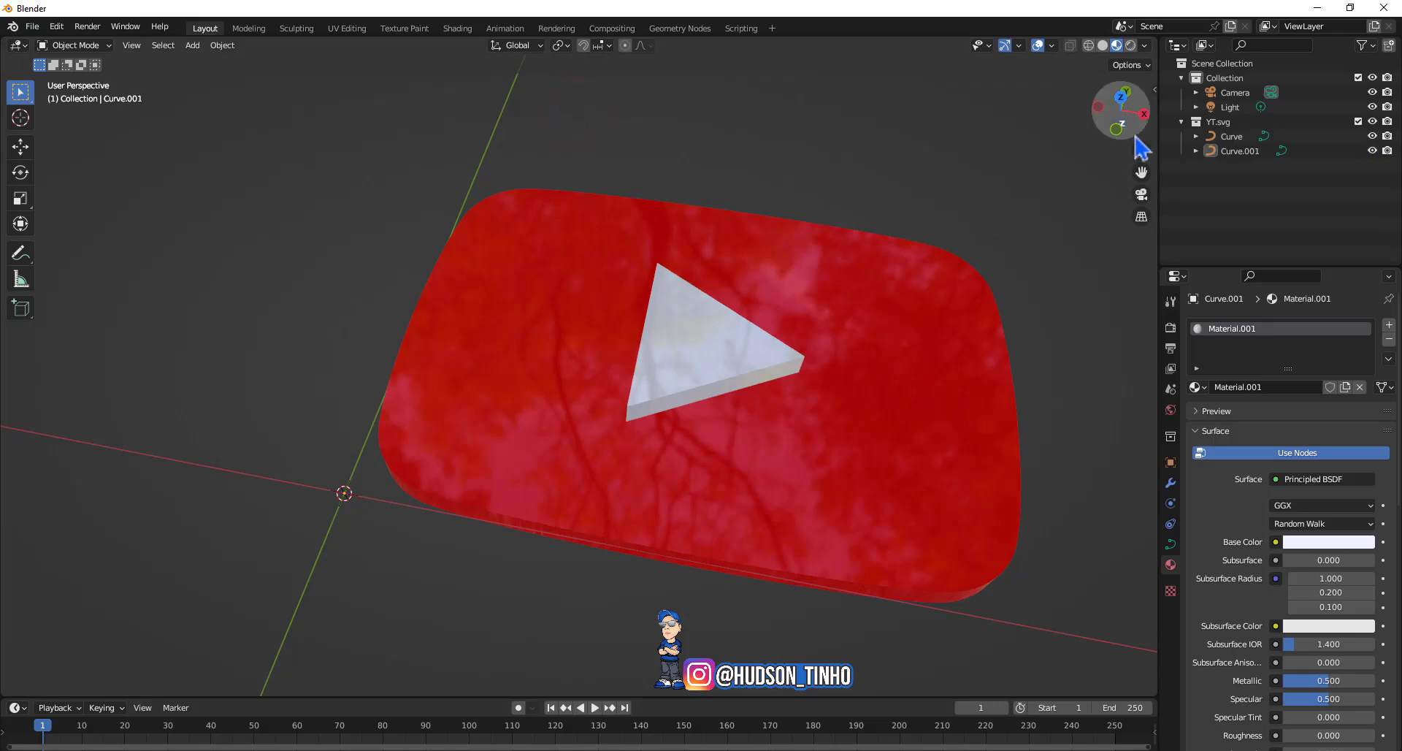
drag(1121, 109, 1124, 105)
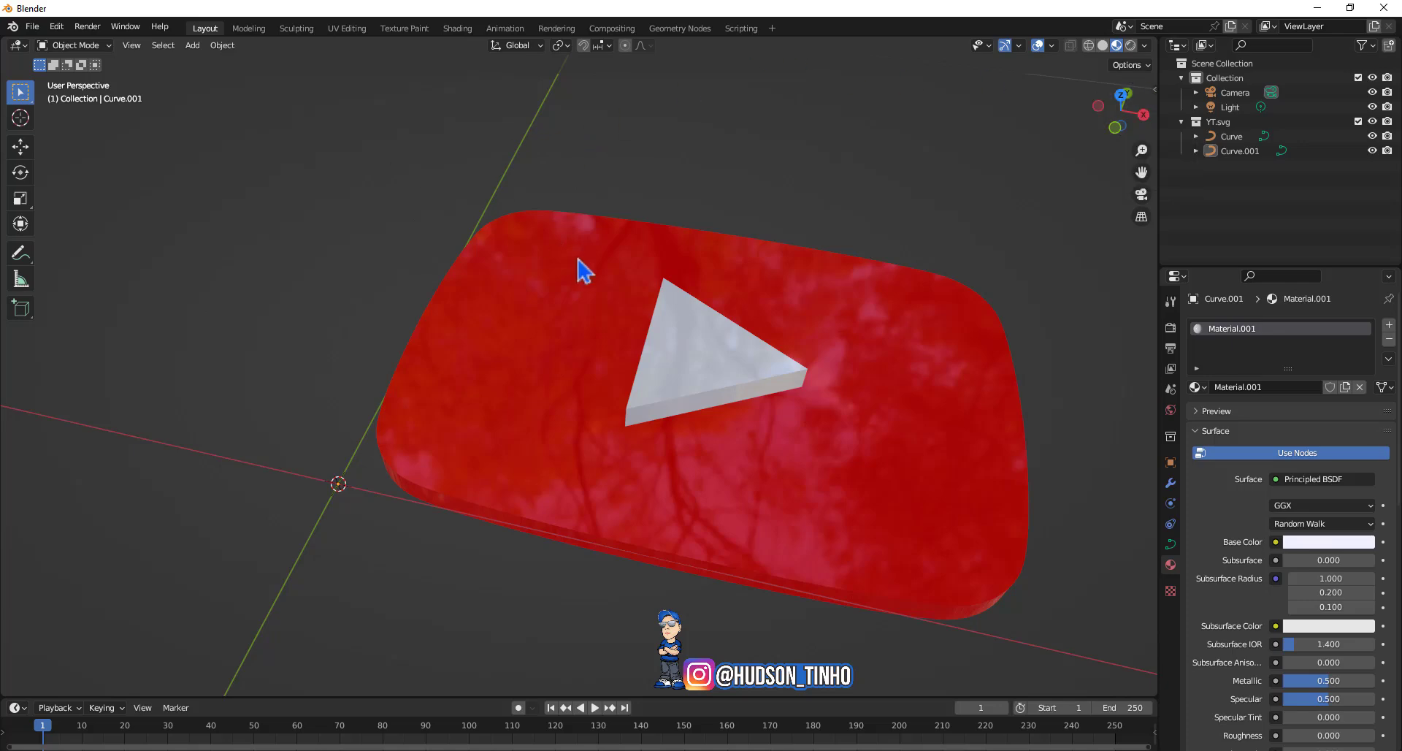
click(584, 233)
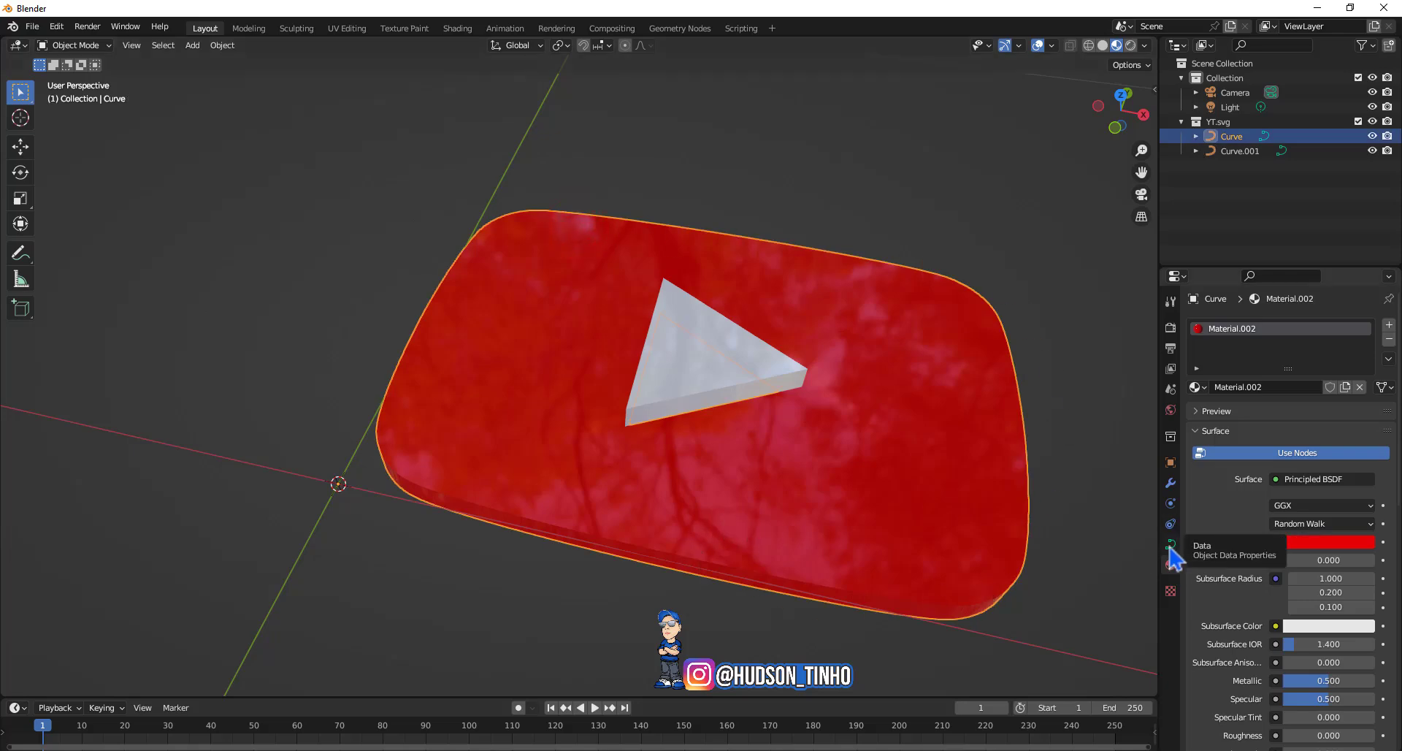
click(1170, 546)
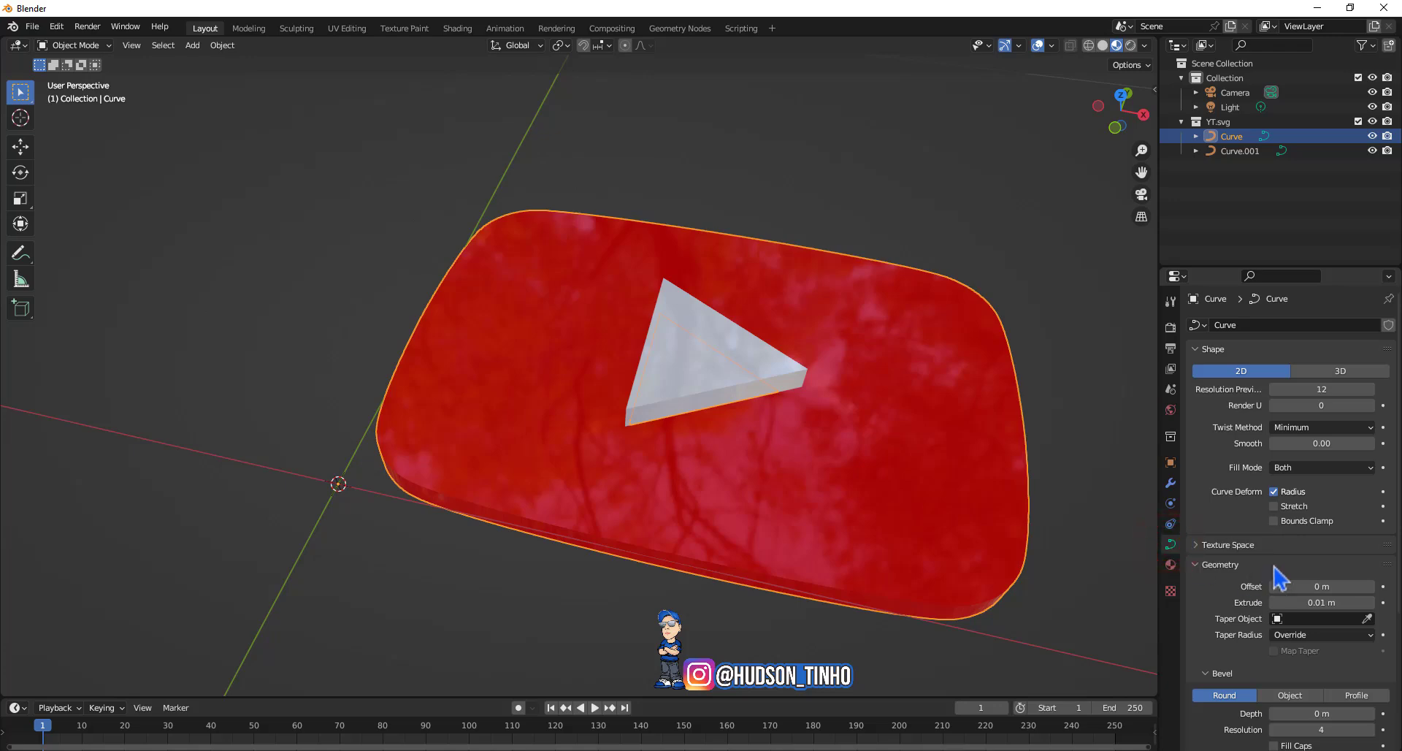
Expand the logo body's Bevel settings and set its depth to 0.002 m
scroll(1252, 647, down, 2)
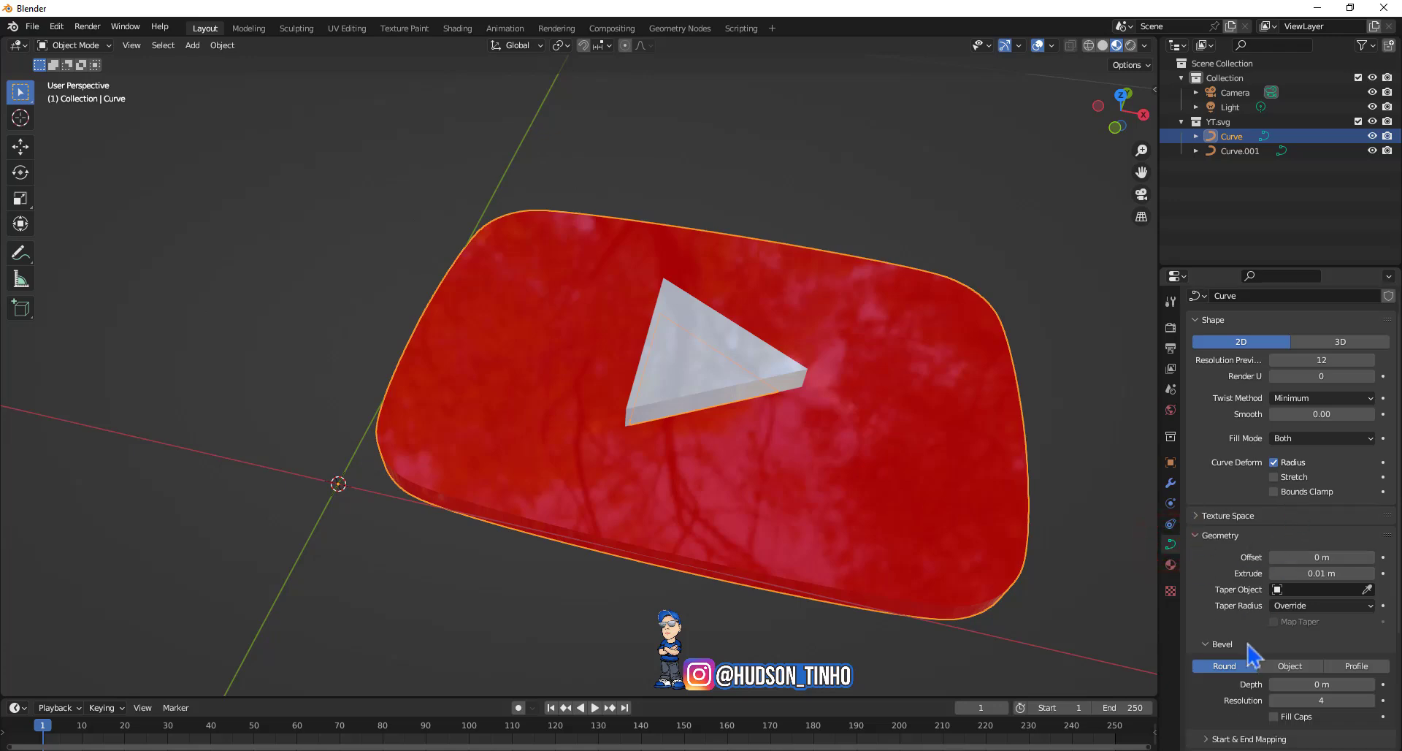
scroll(1219, 622, down, 1)
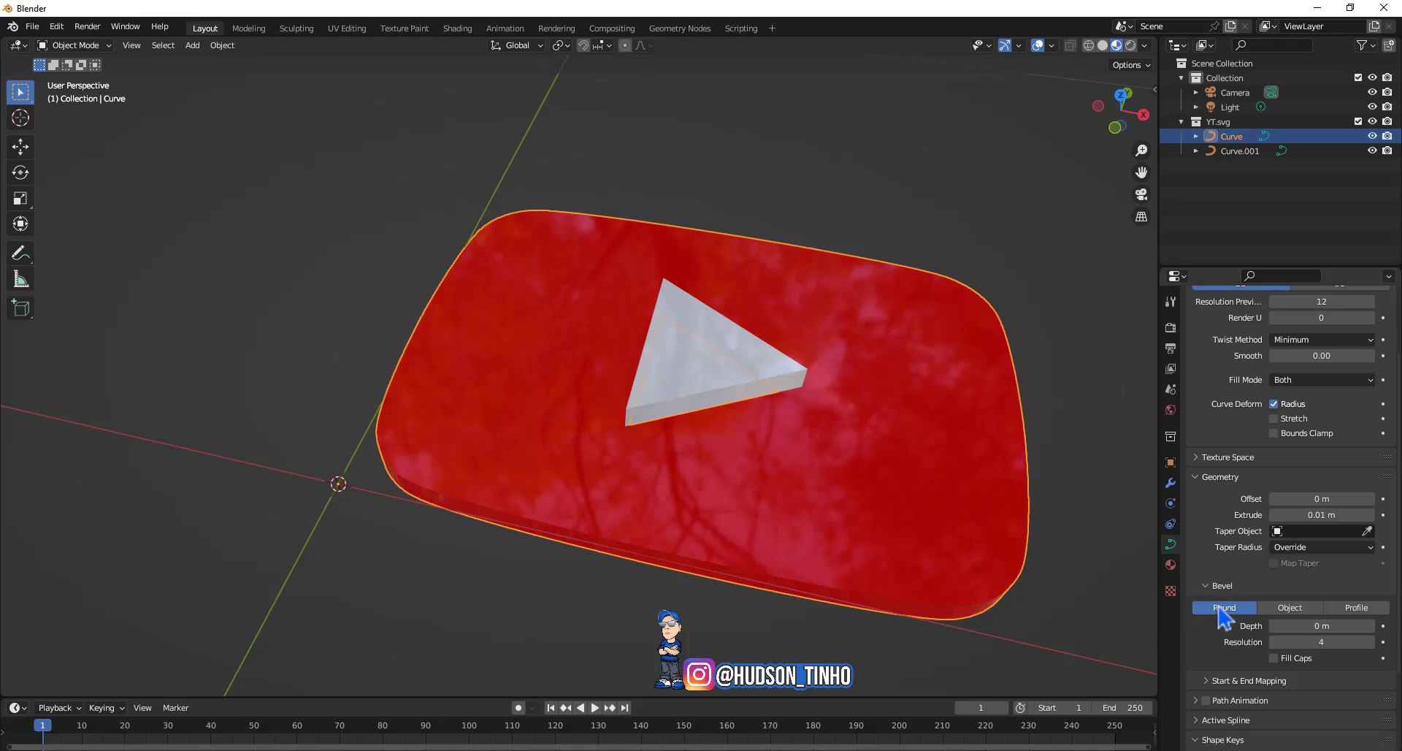
click(1207, 585)
click(1207, 586)
click(1318, 627)
text(0.002)
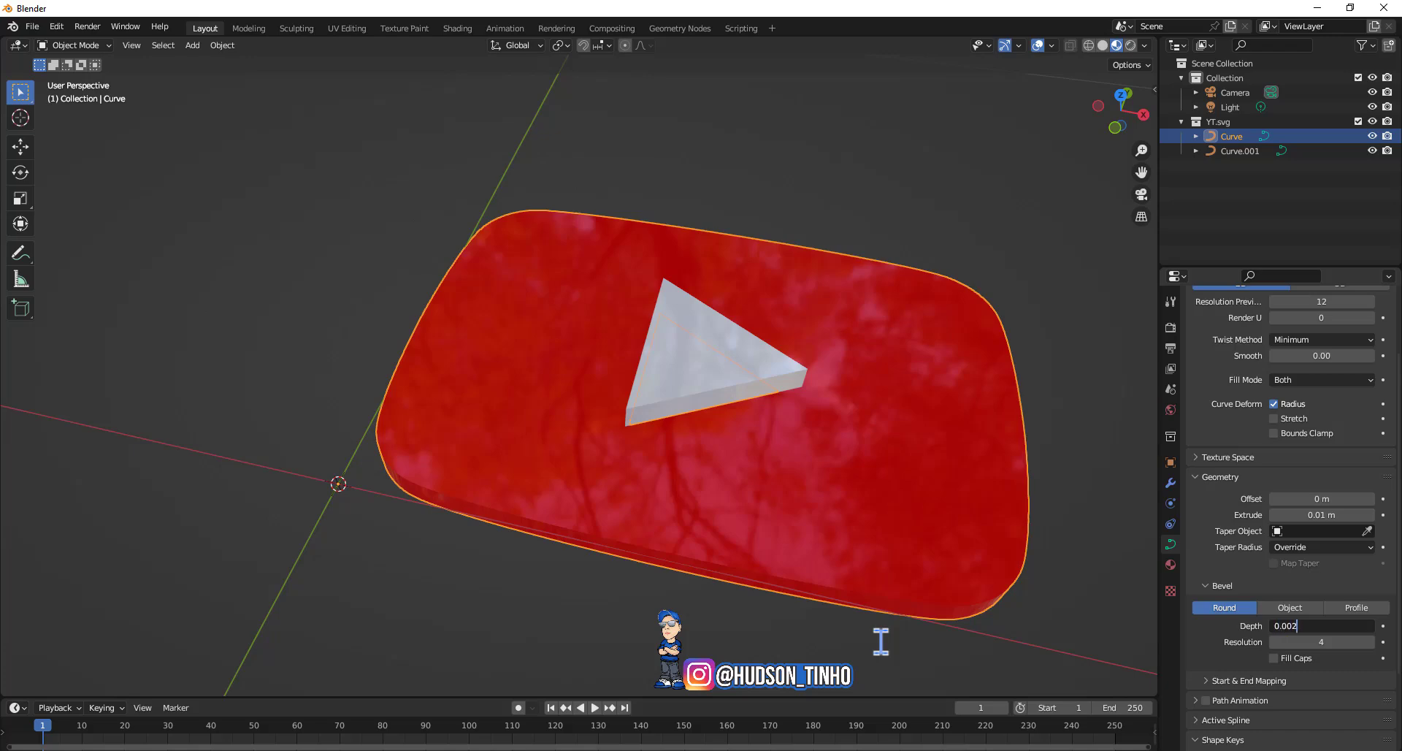
key(Return)
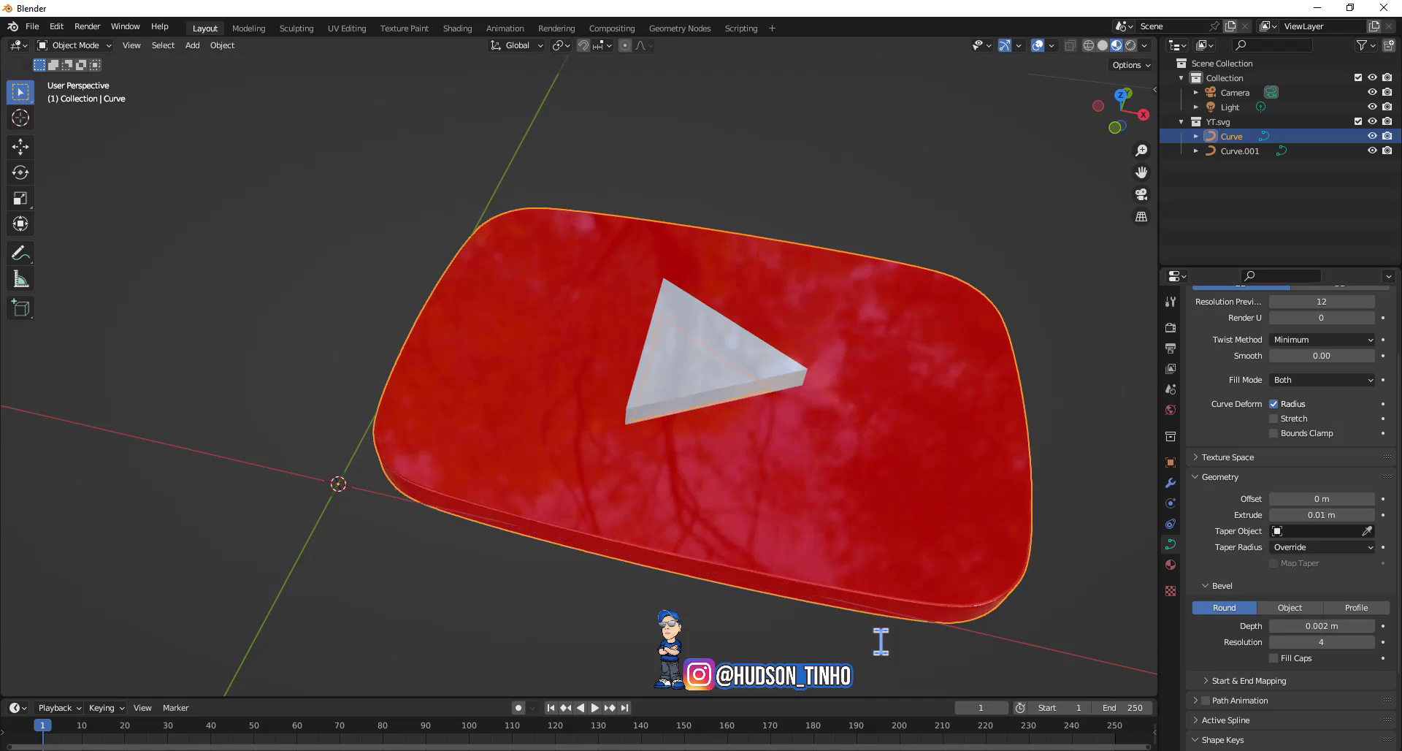
Inspect the rounded edge, undo, and set the bevel depth to 0.004 m instead
scroll(807, 614, up, 1)
scroll(539, 628, up, 1)
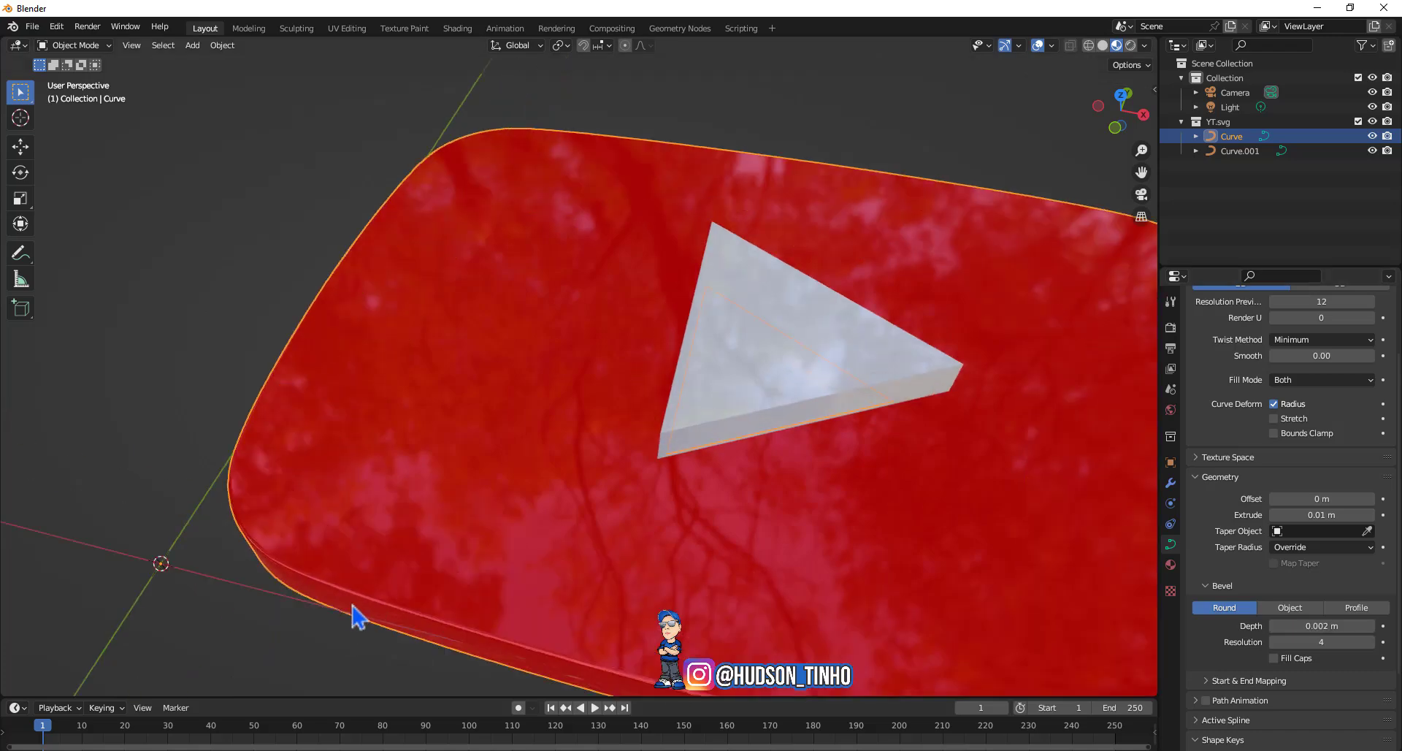
scroll(360, 617, up, 2)
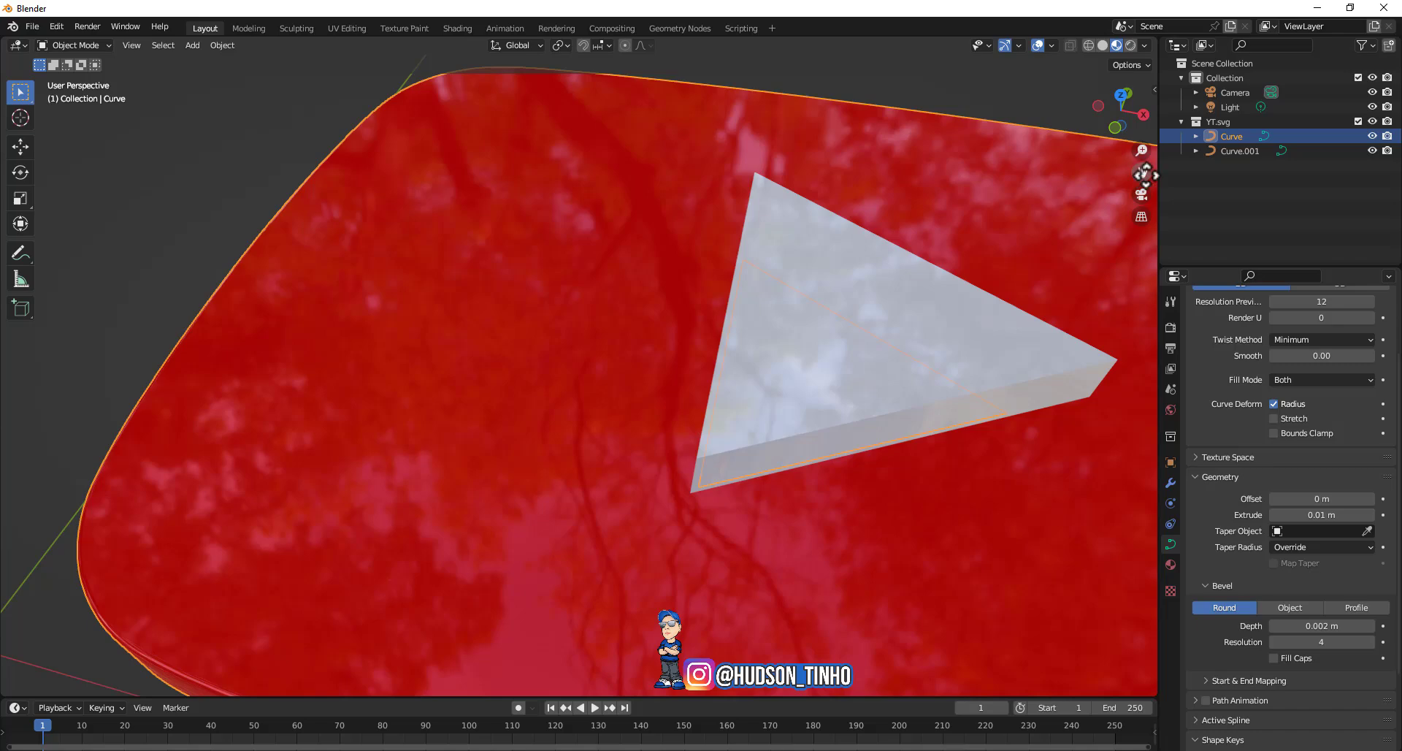
drag(1142, 173, 1289, 44)
scroll(478, 564, up, 2)
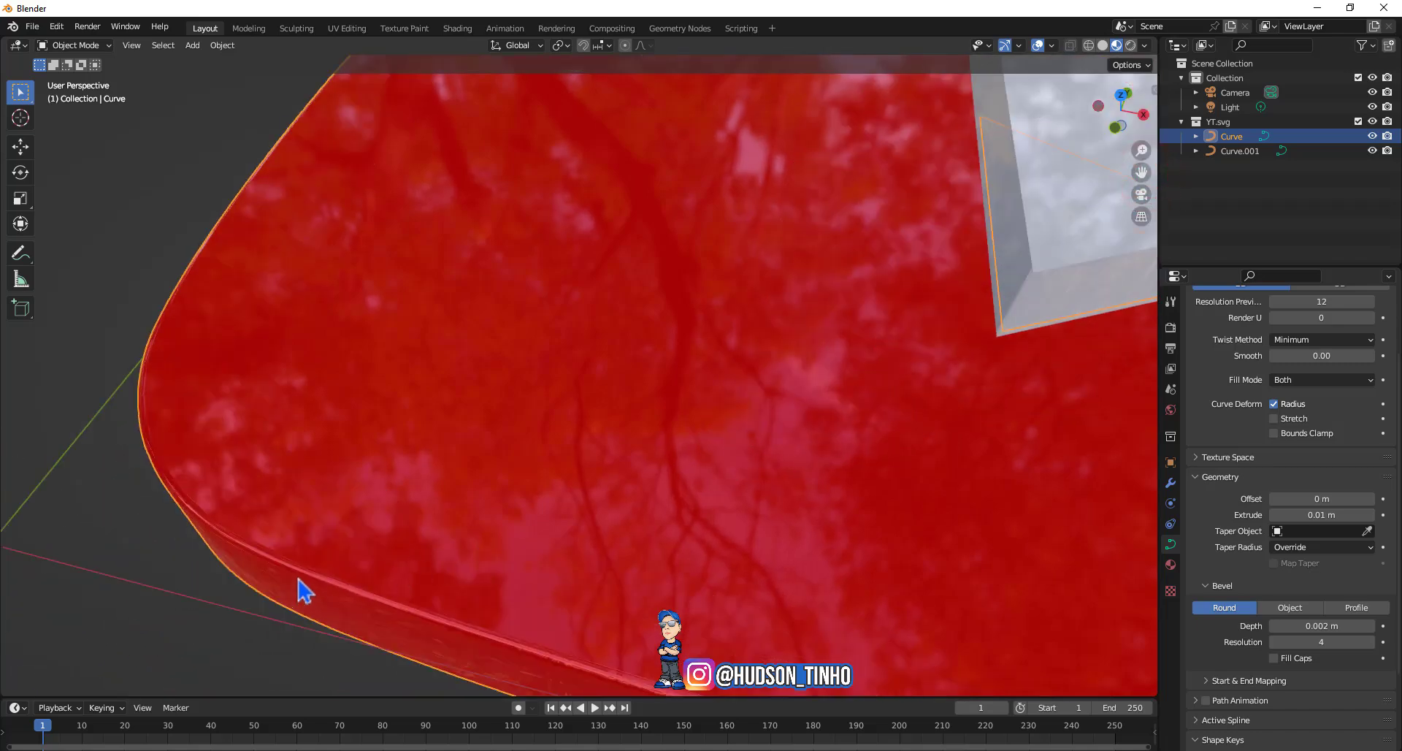
drag(1142, 173, 1080, 70)
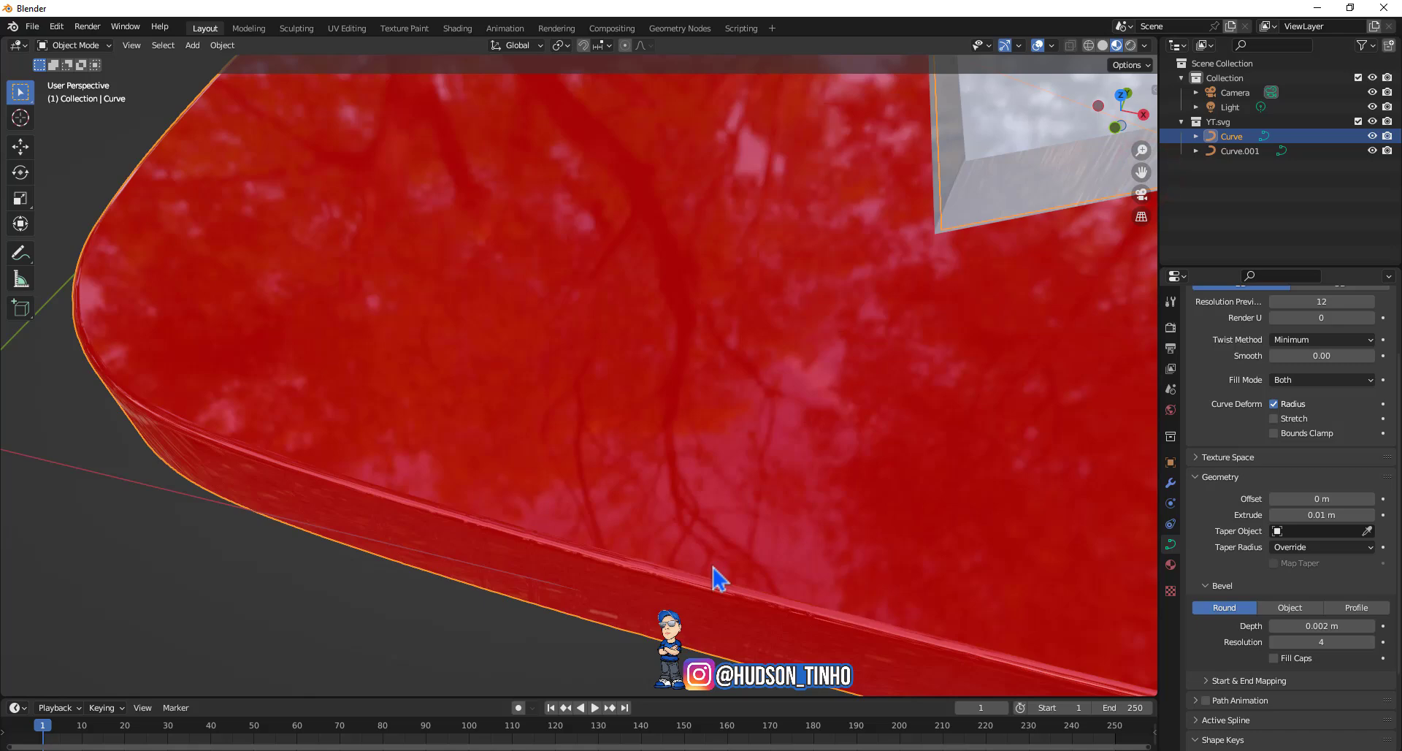
key(ctrl+z)
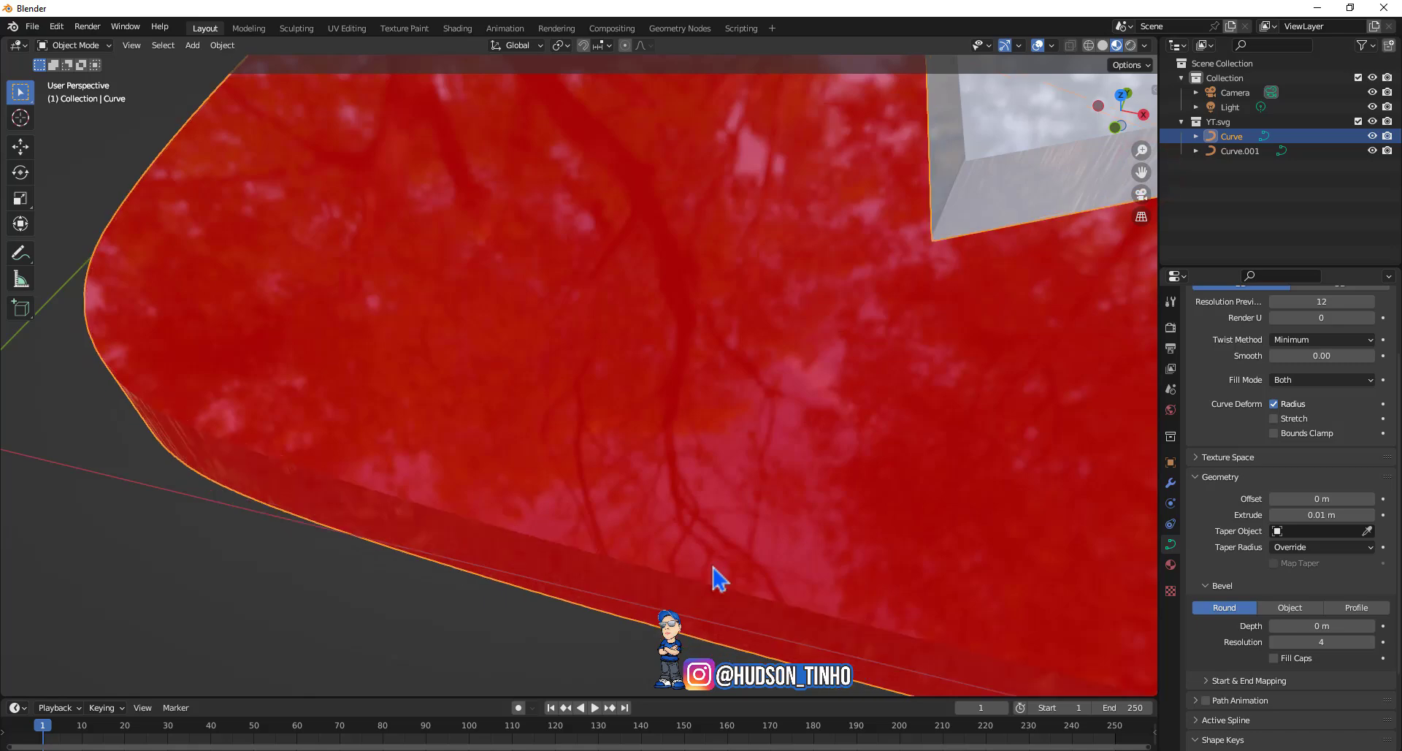
click(1325, 626)
text(0.004)
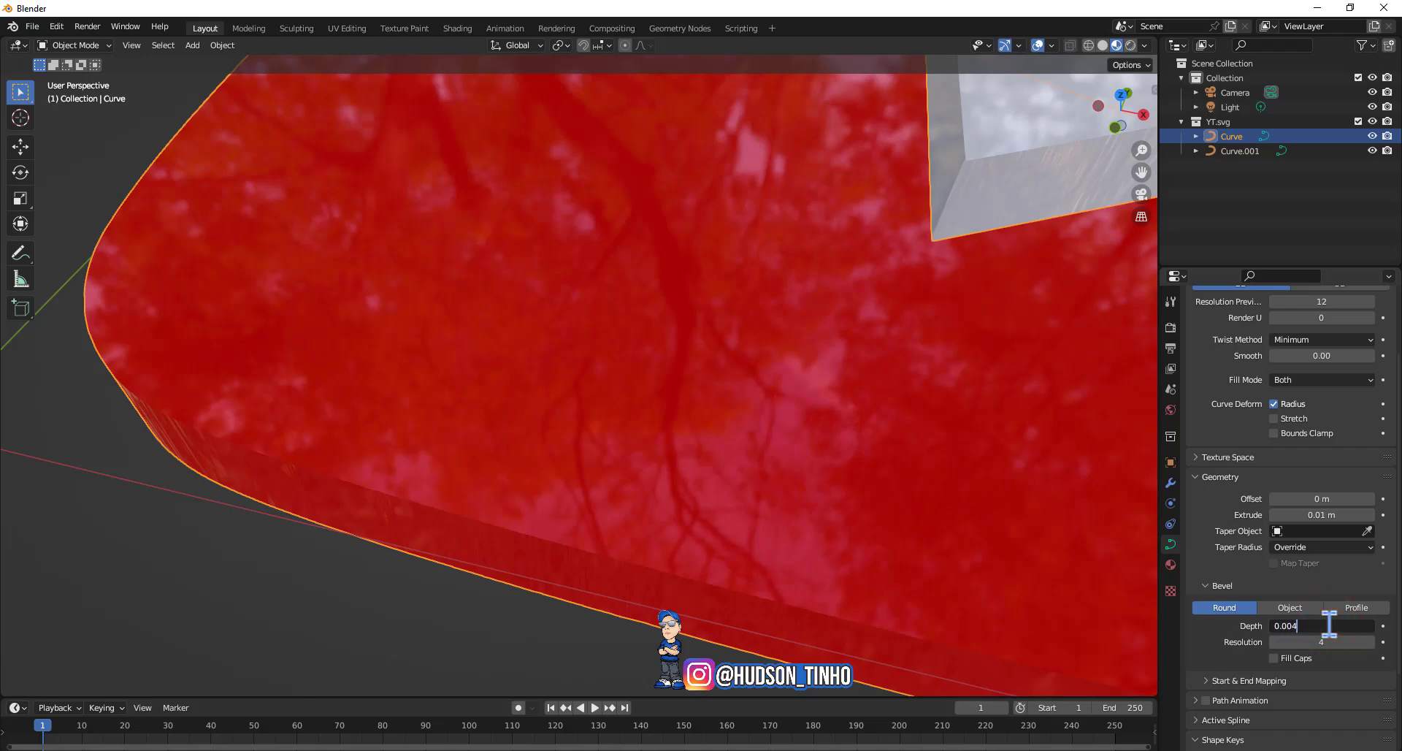
key(Return)
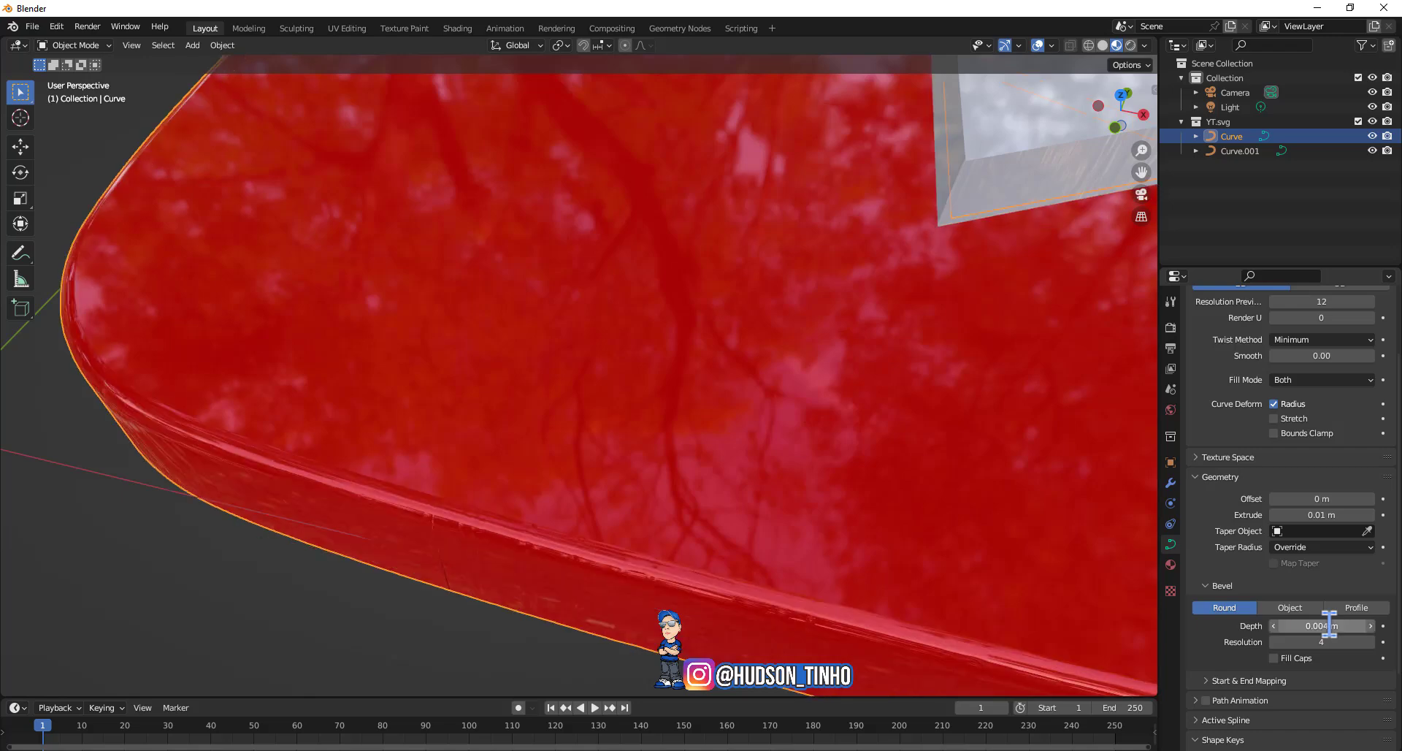
scroll(845, 617, down, 5)
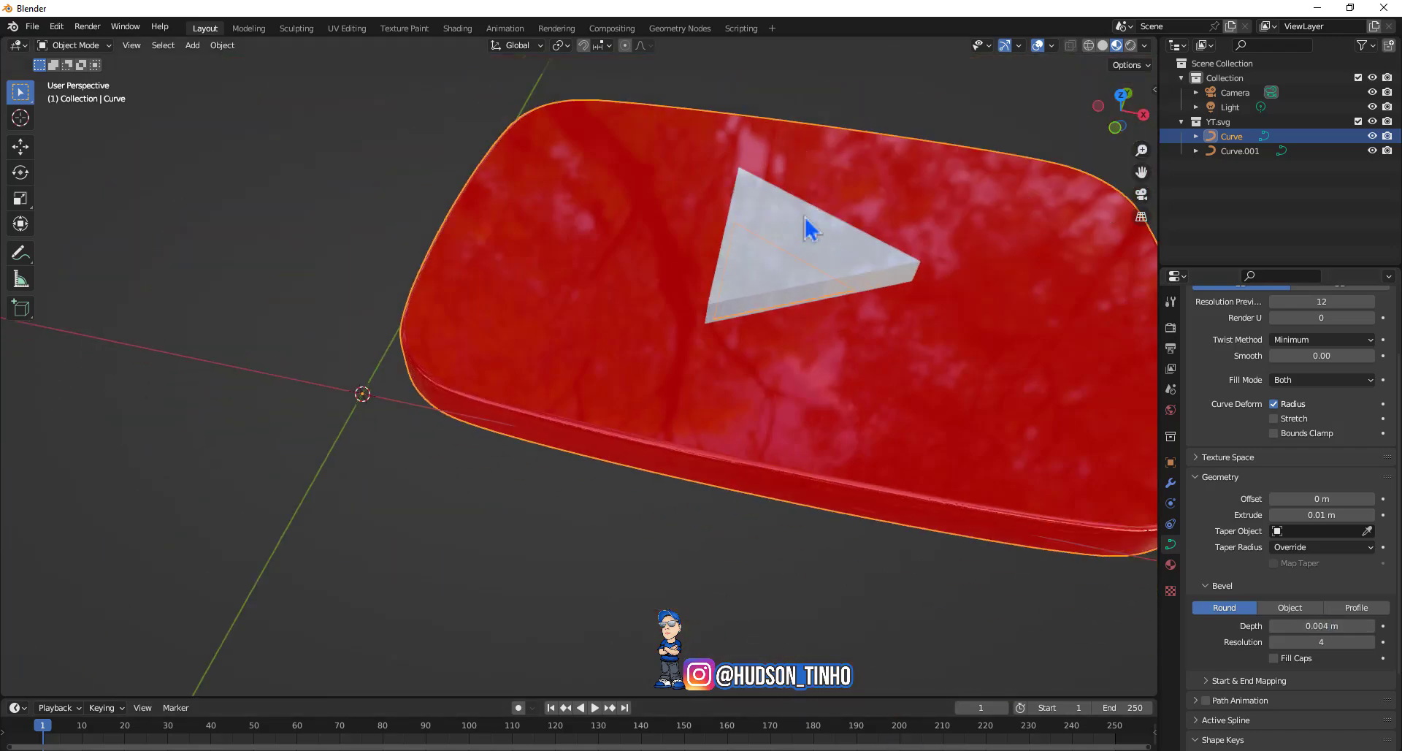
Give the white play triangle a 0.004 m bevel depth
click(771, 280)
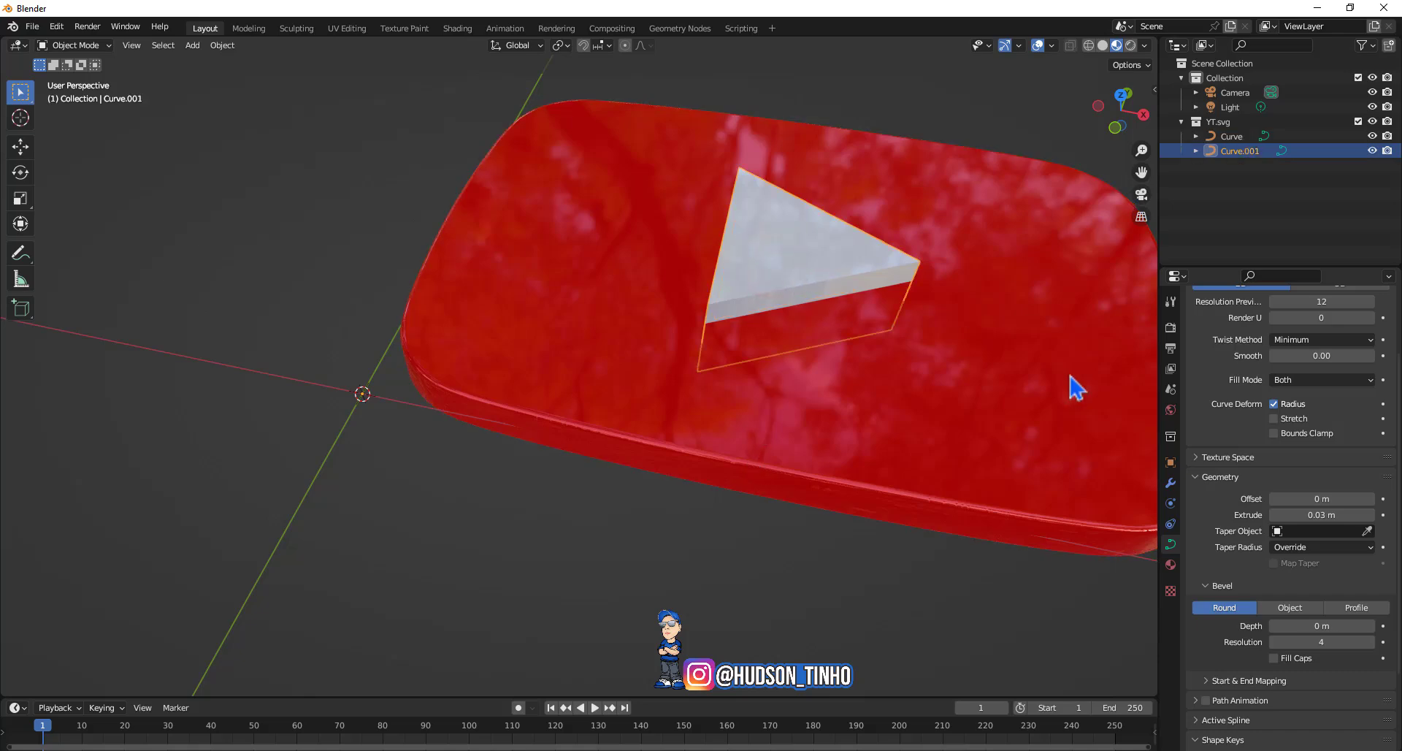
click(1327, 627)
text(0.004)
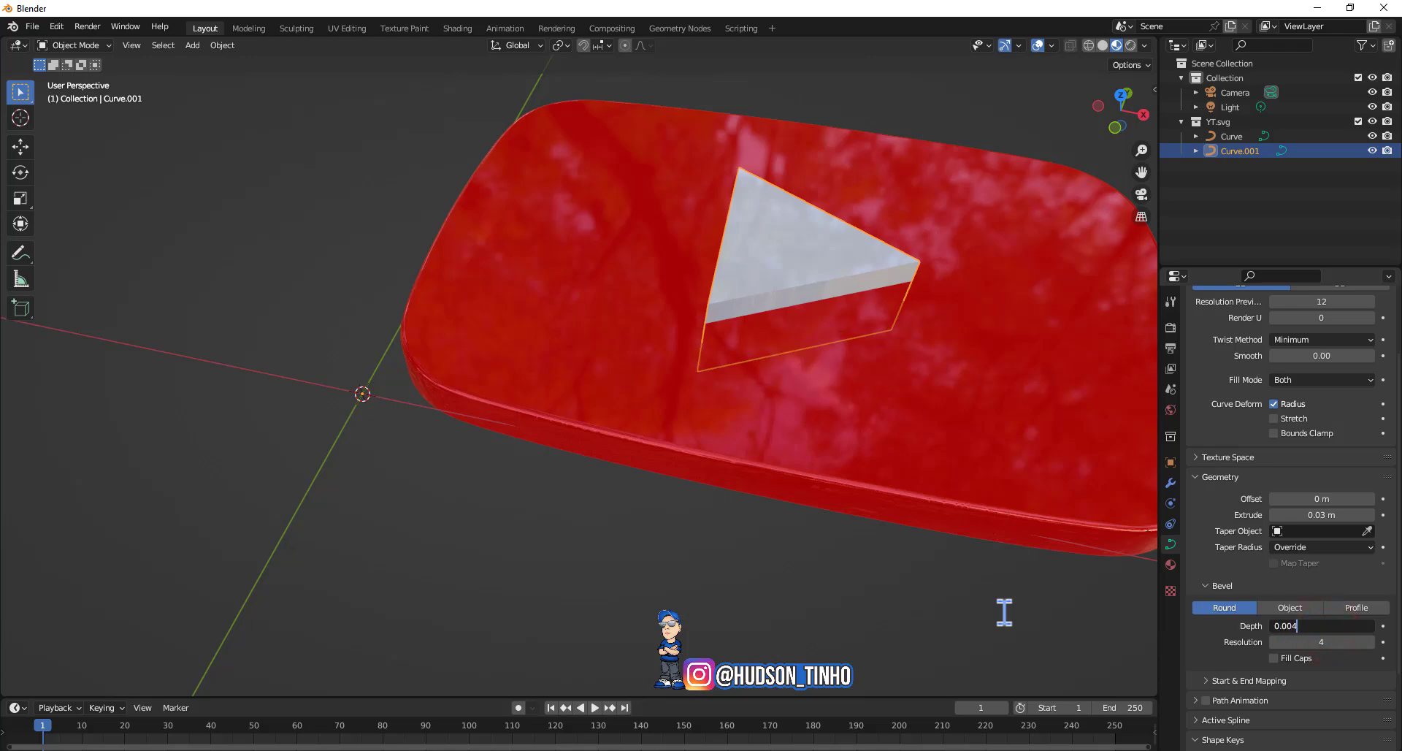
key(Return)
Frame the triangle in view and box-select both logo curves
scroll(812, 330, up, 2)
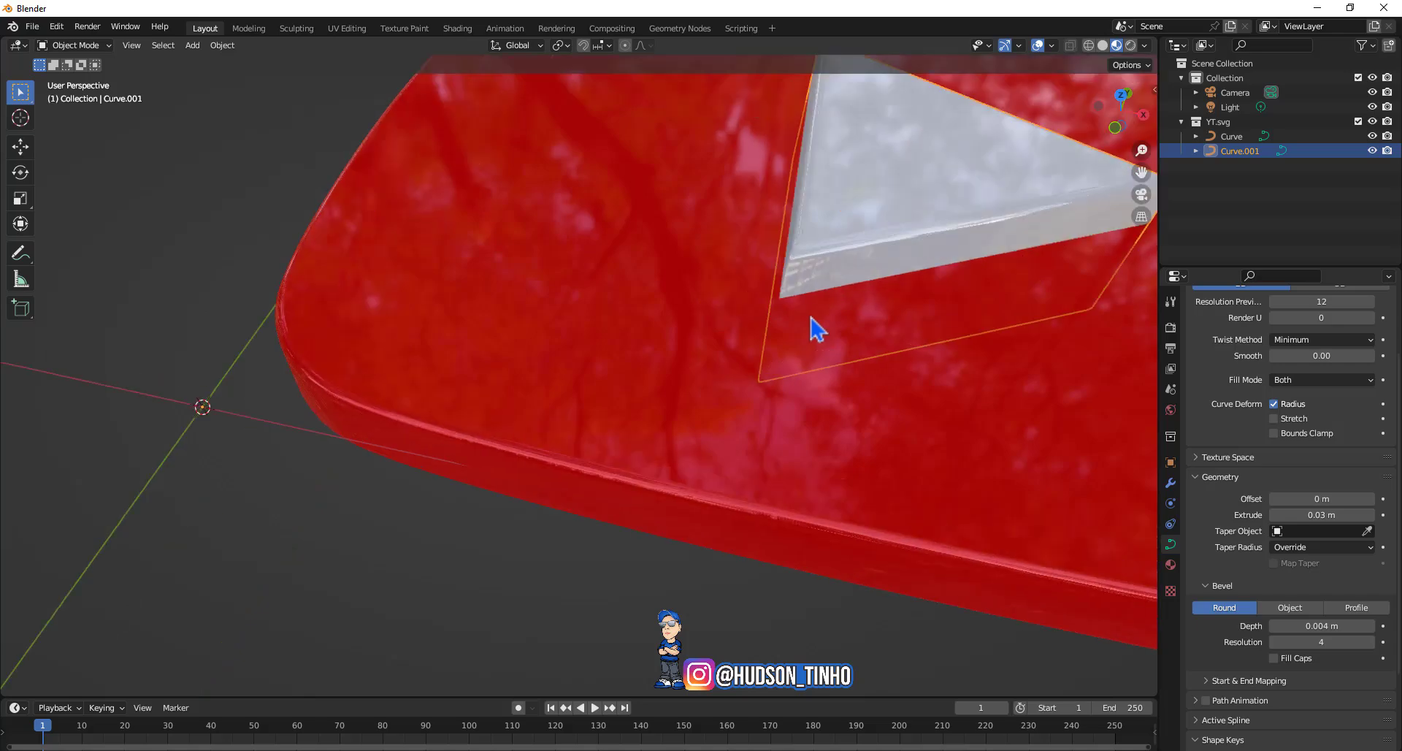
scroll(873, 204, up, 2)
scroll(887, 208, up, 1)
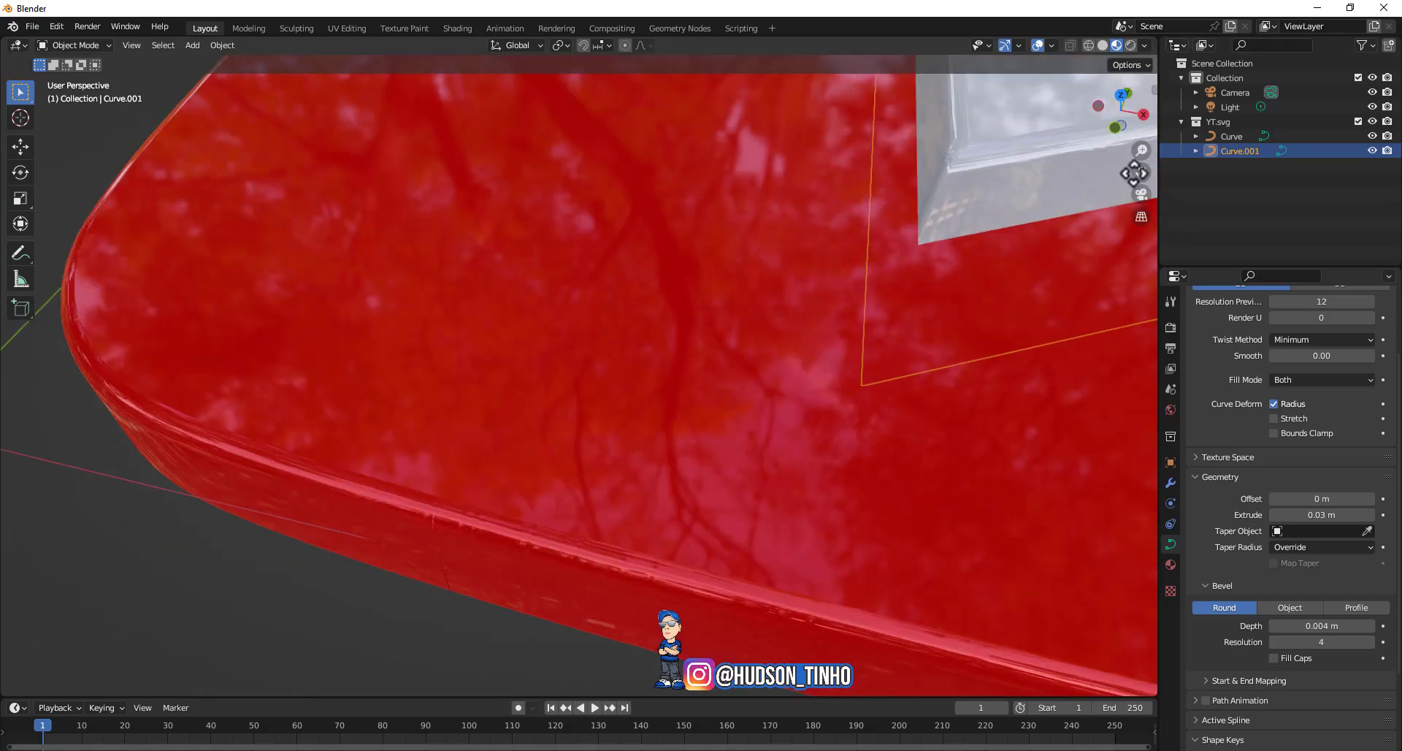
key(KP_Decimal)
scroll(1141, 172, down, 1)
scroll(1142, 172, down, 1)
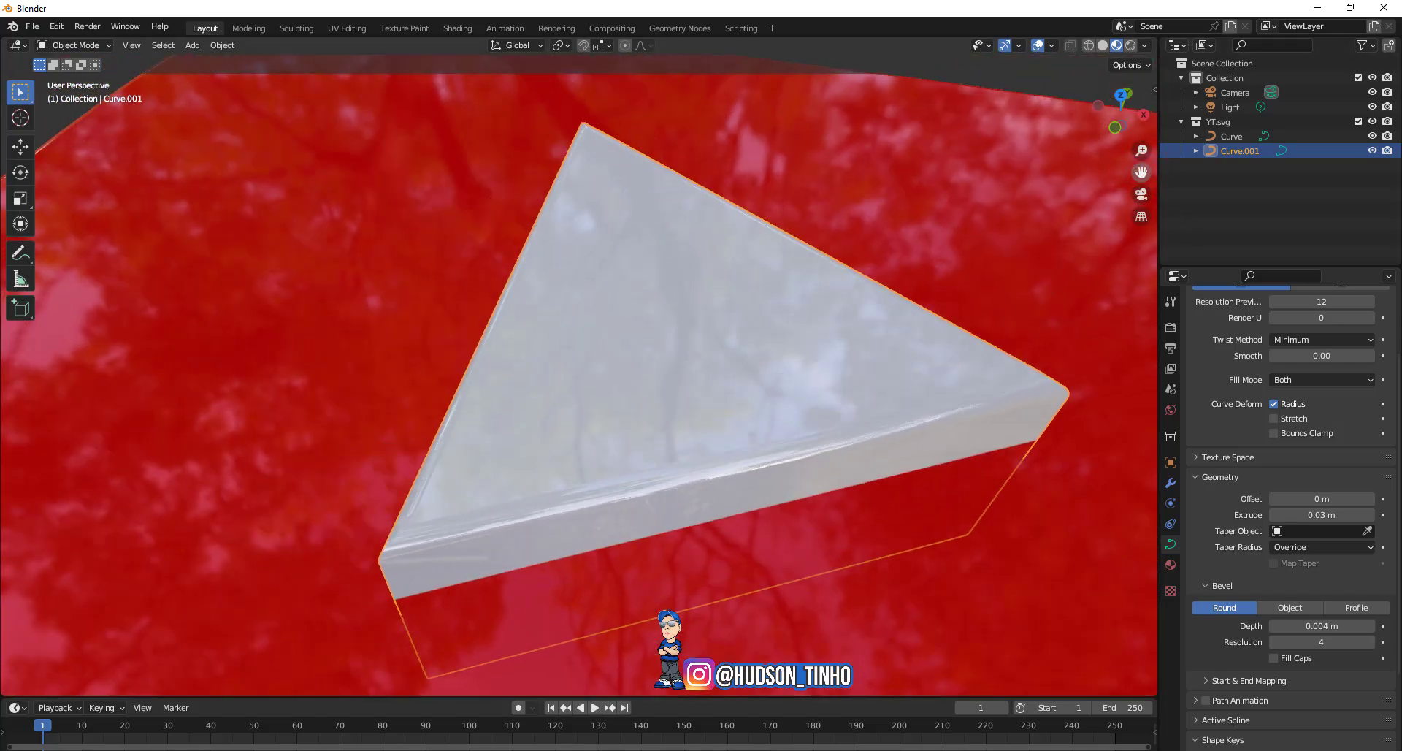
scroll(642, 298, down, 3)
scroll(641, 298, down, 4)
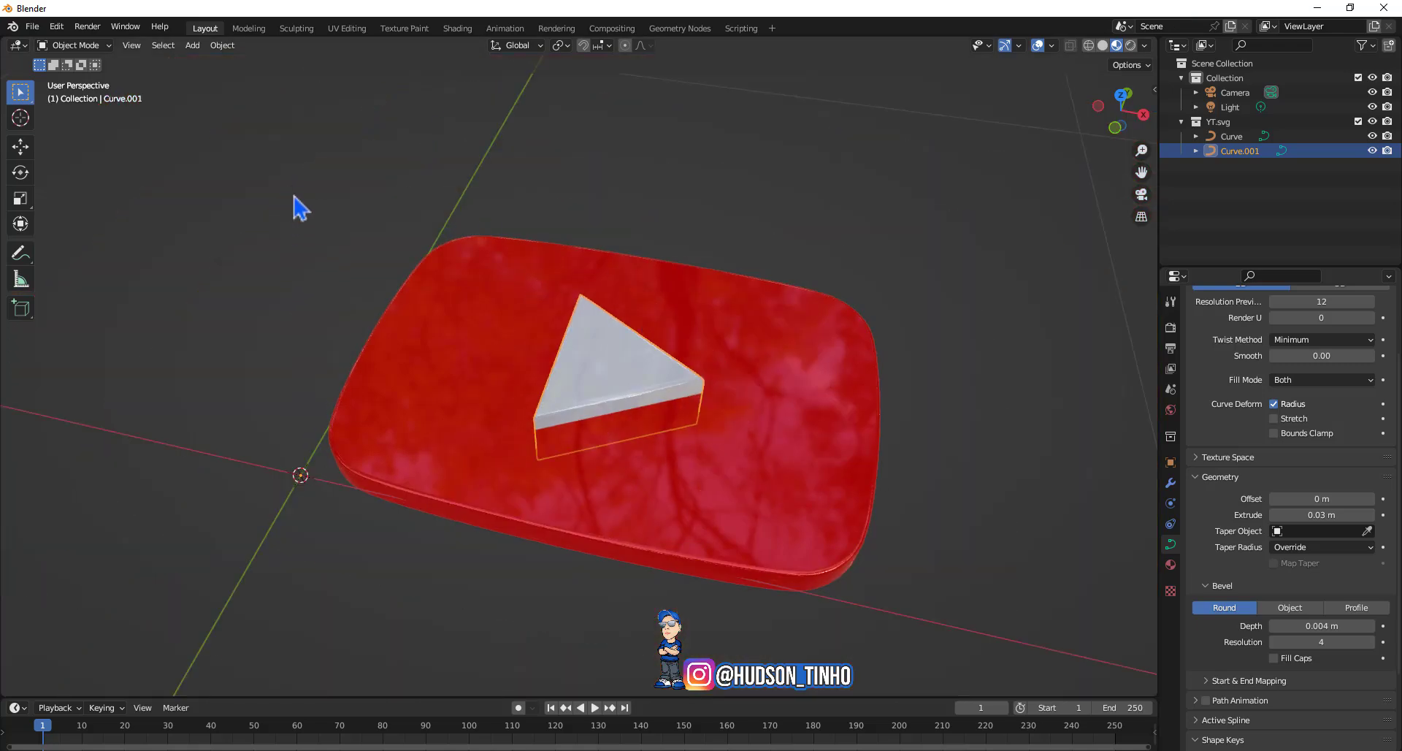
mouse_move(291, 189)
mouse_down()
mouse_move(796, 566)
mouse_move(1010, 668)
mouse_up()
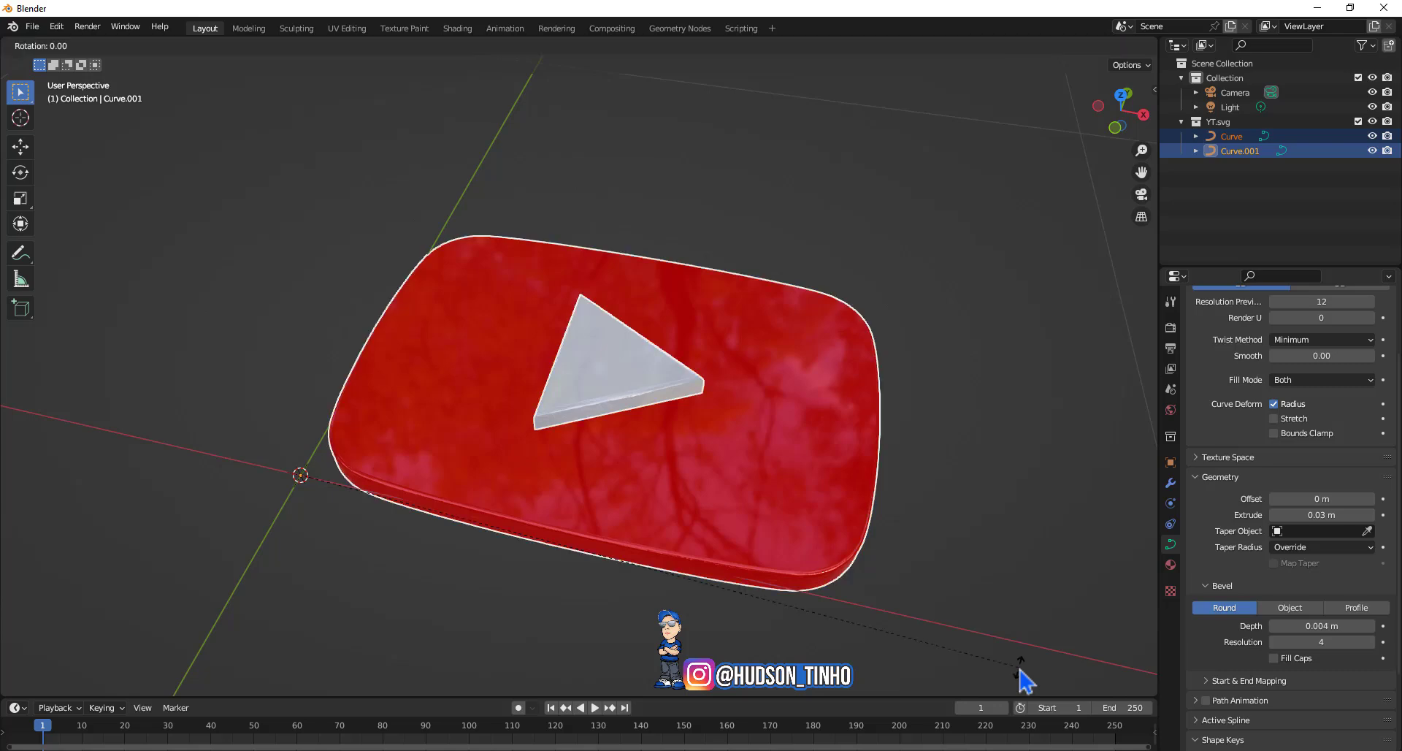
Rotate both logo curves 90° about the X axis
key(x)
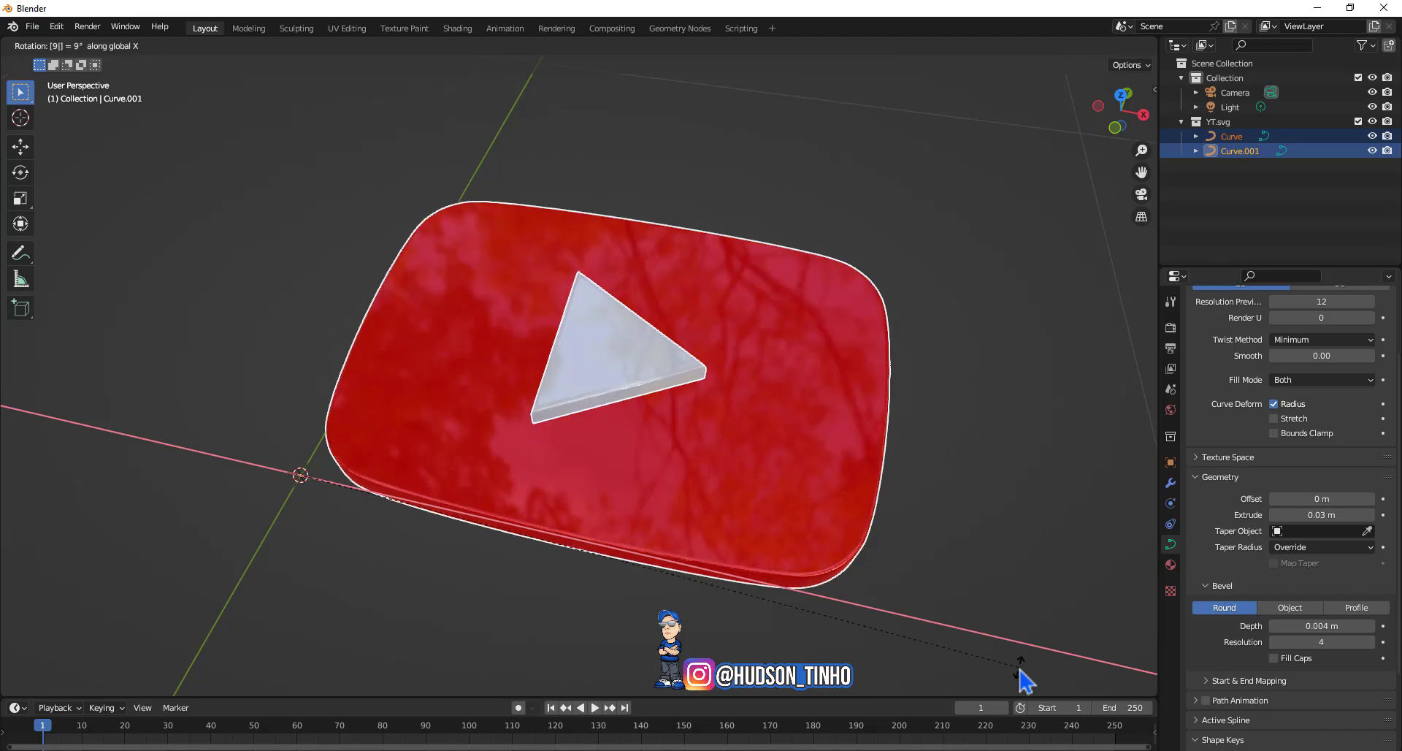
text(90)
key(Return)
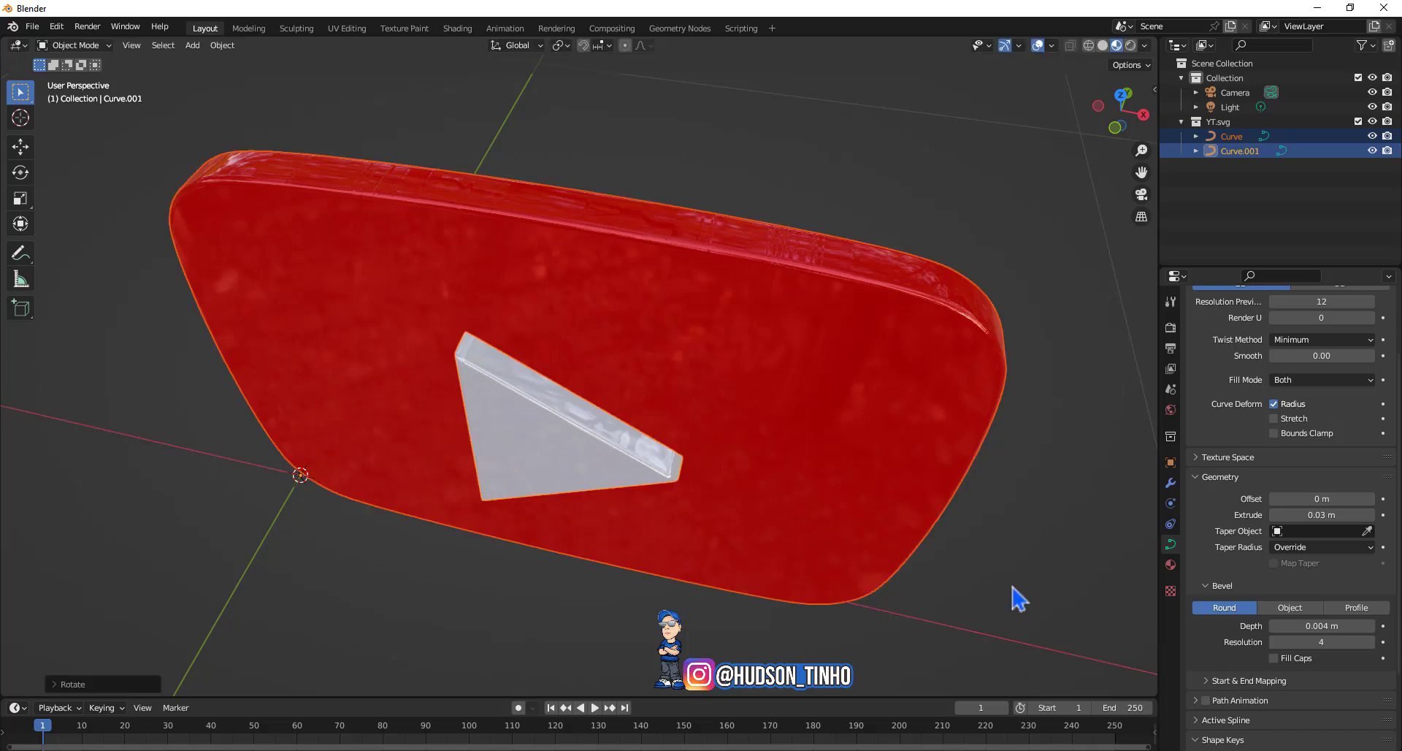
Check the logo from the front, orbit to an angled view, and box-select both curves
scroll(803, 504, down, 4)
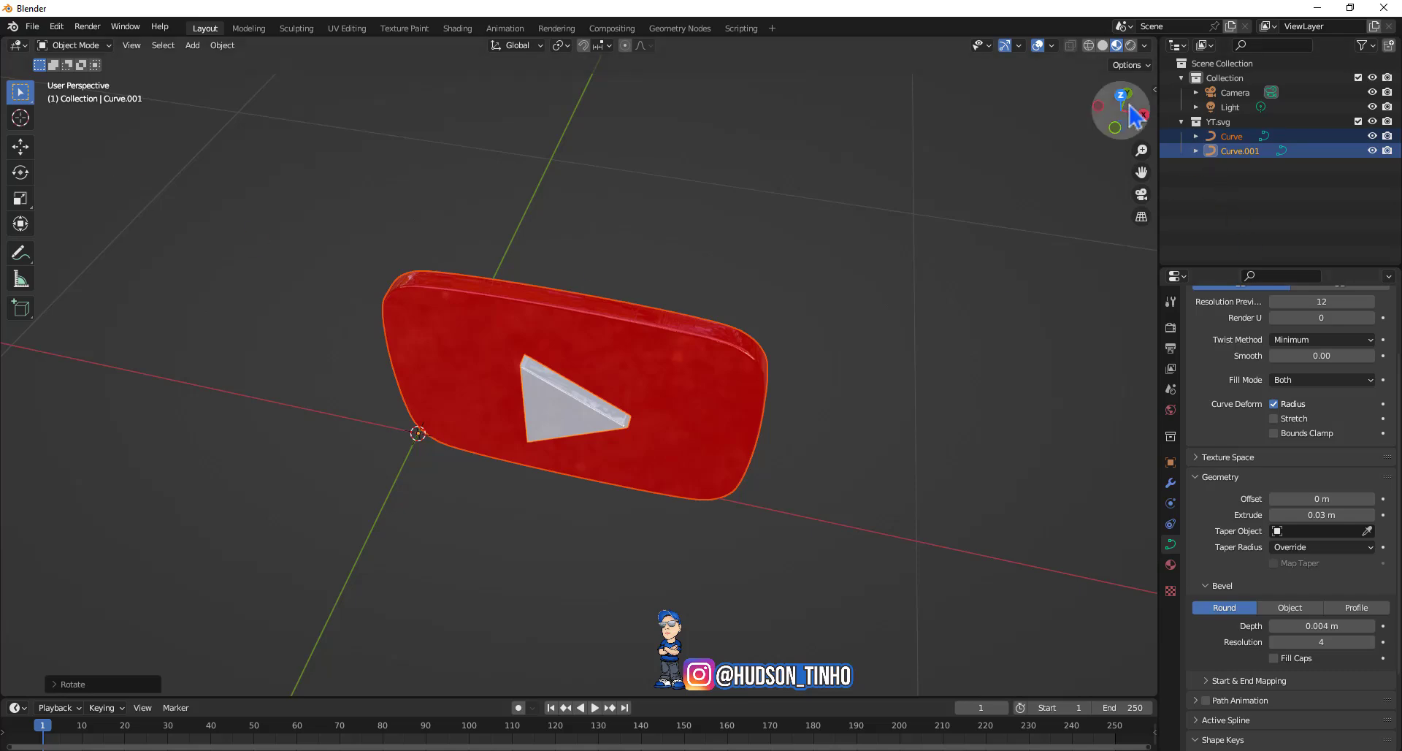
click(1154, 131)
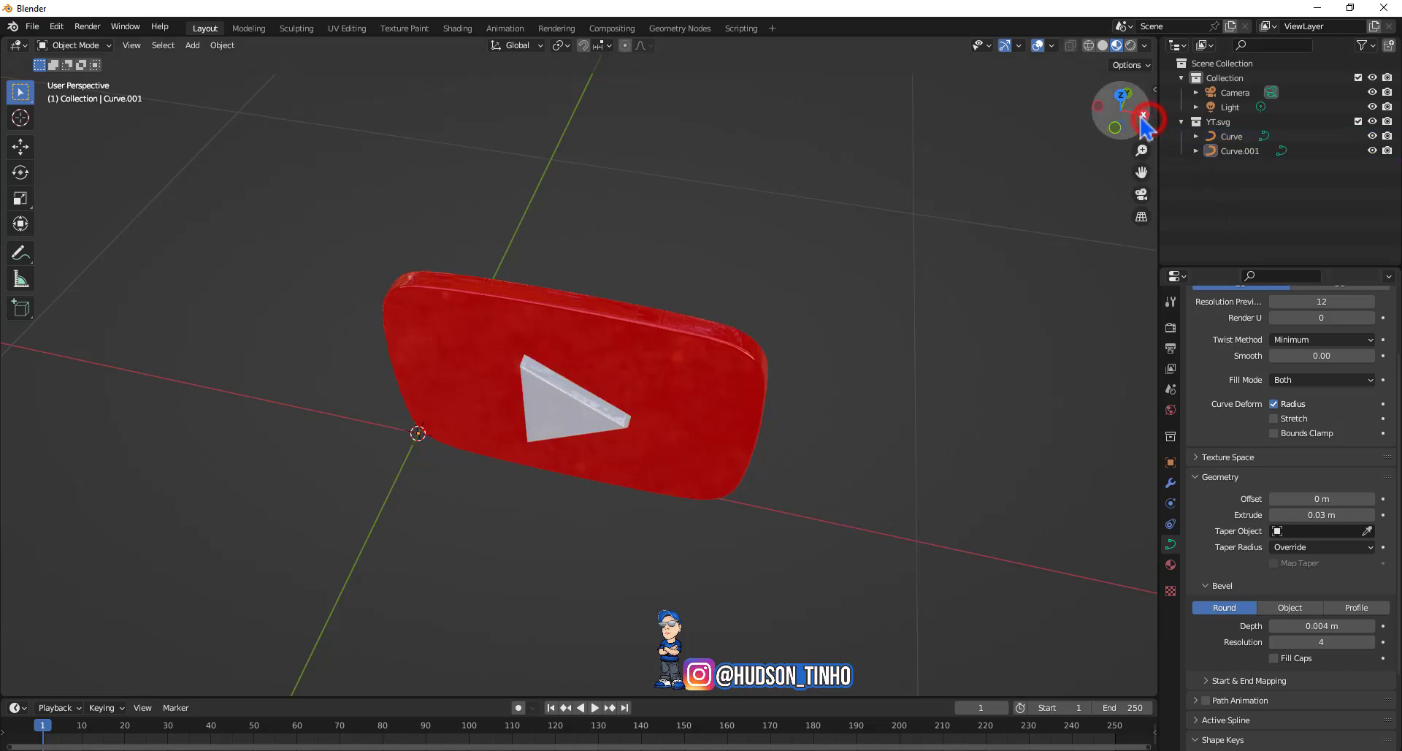
click(1116, 128)
drag(1129, 110, 1117, 117)
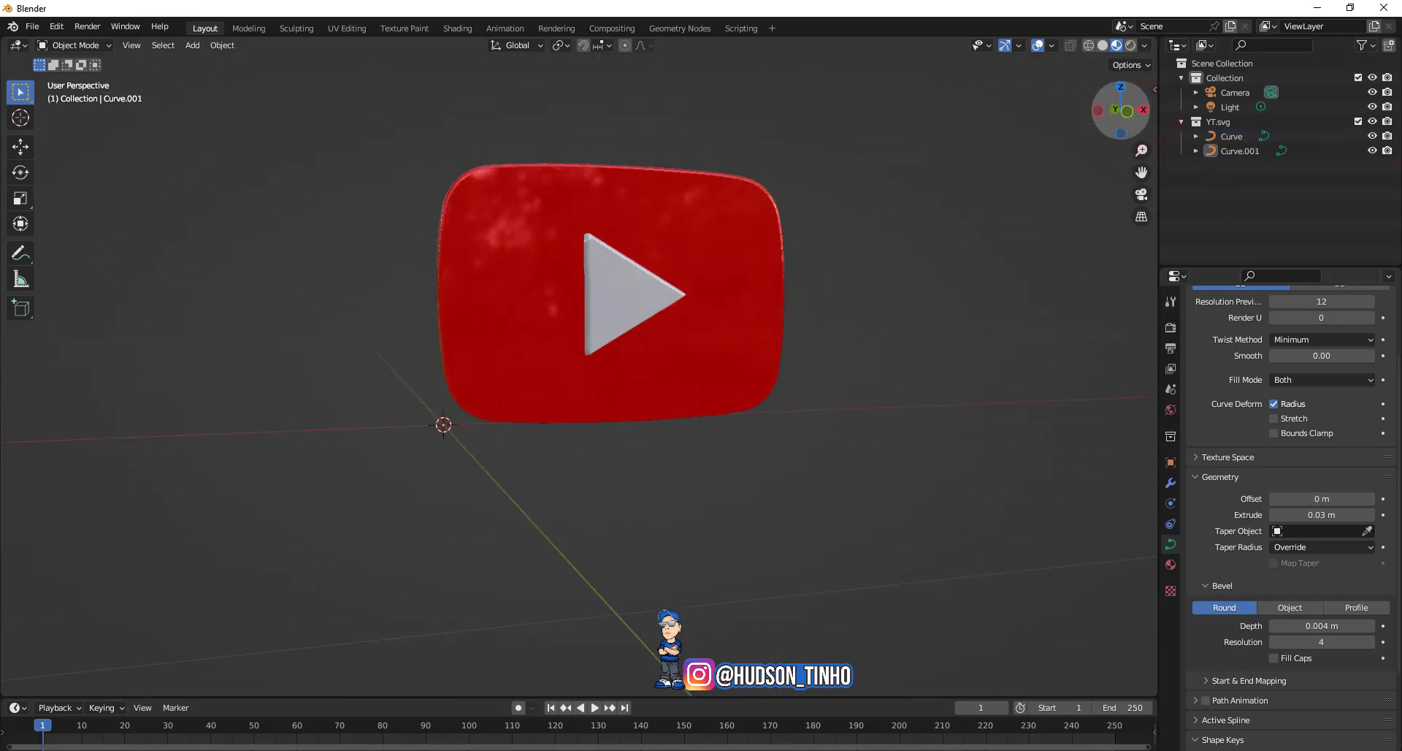
drag(305, 130, 939, 509)
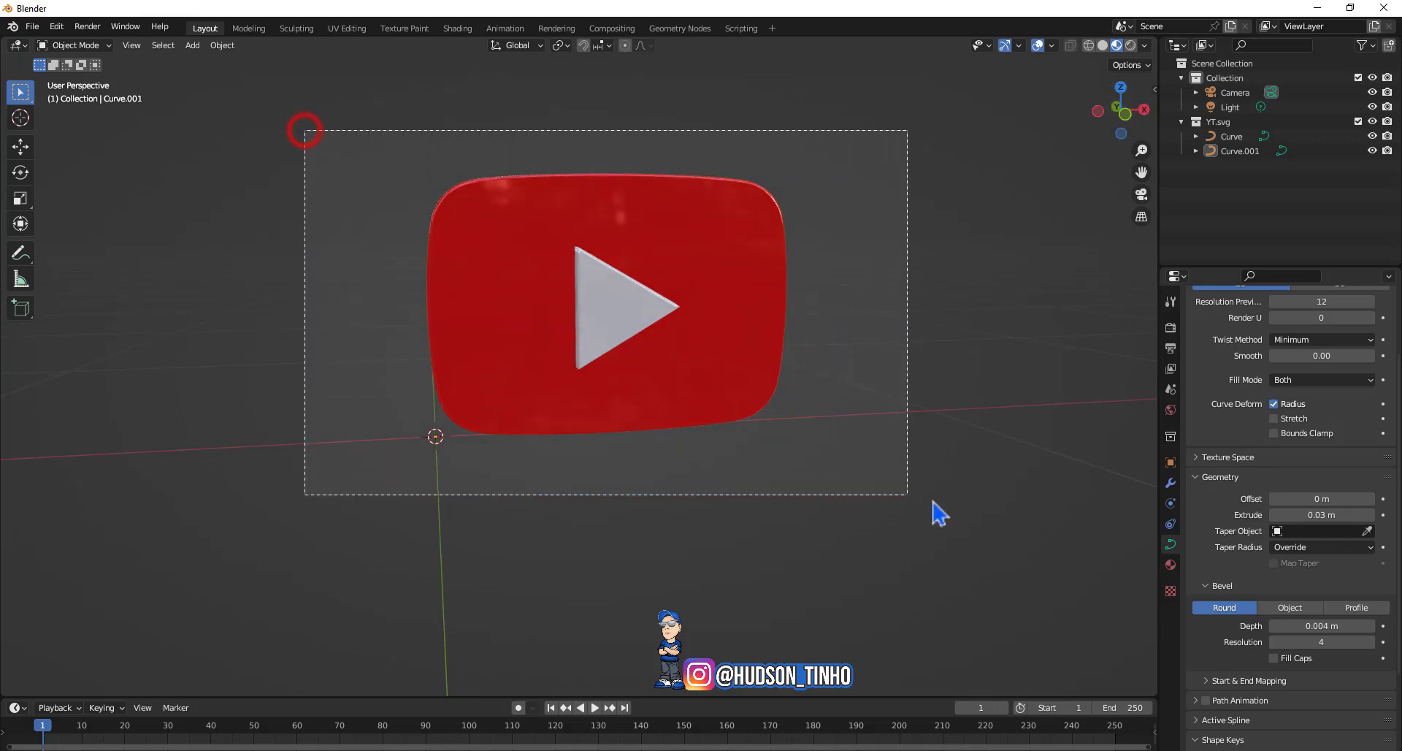
Lift the logo upward along Z with the Move gizmo, then deselect it
click(17, 150)
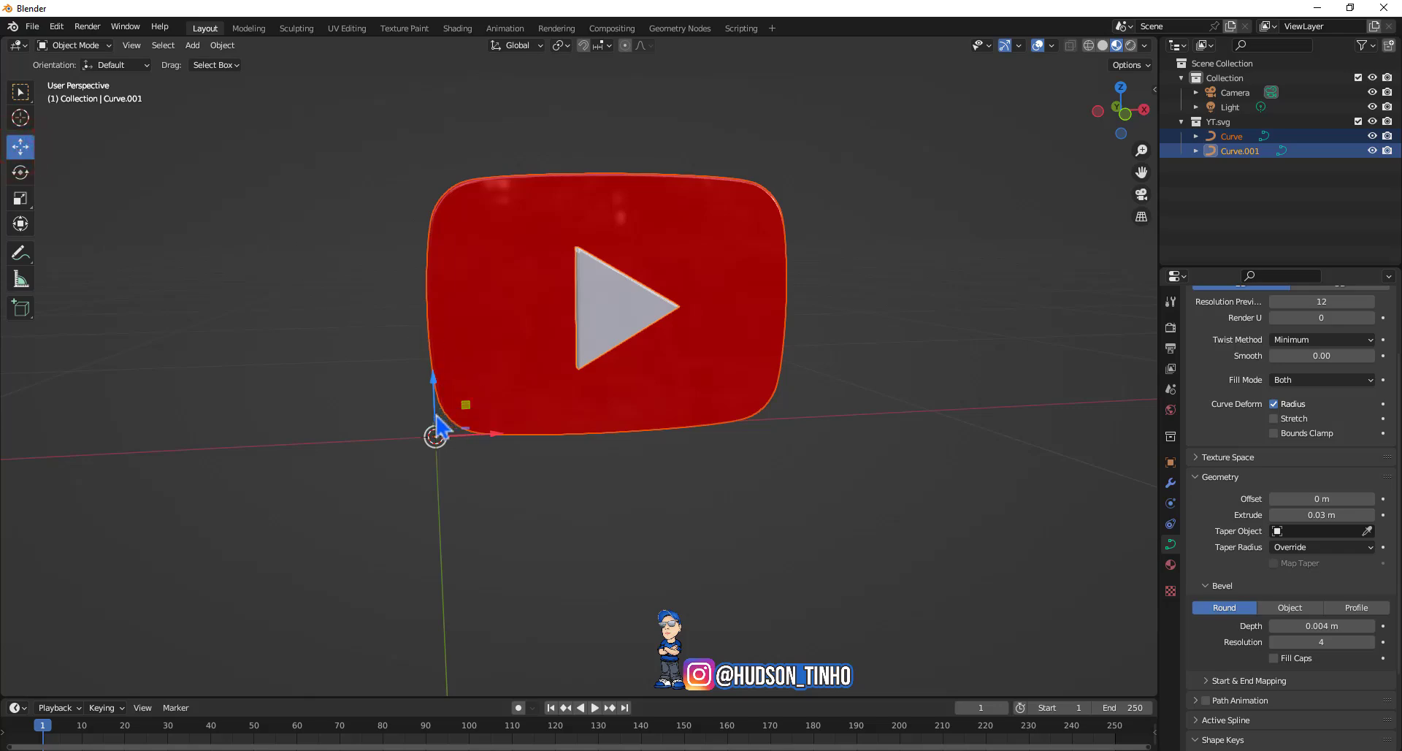
drag(436, 416, 439, 400)
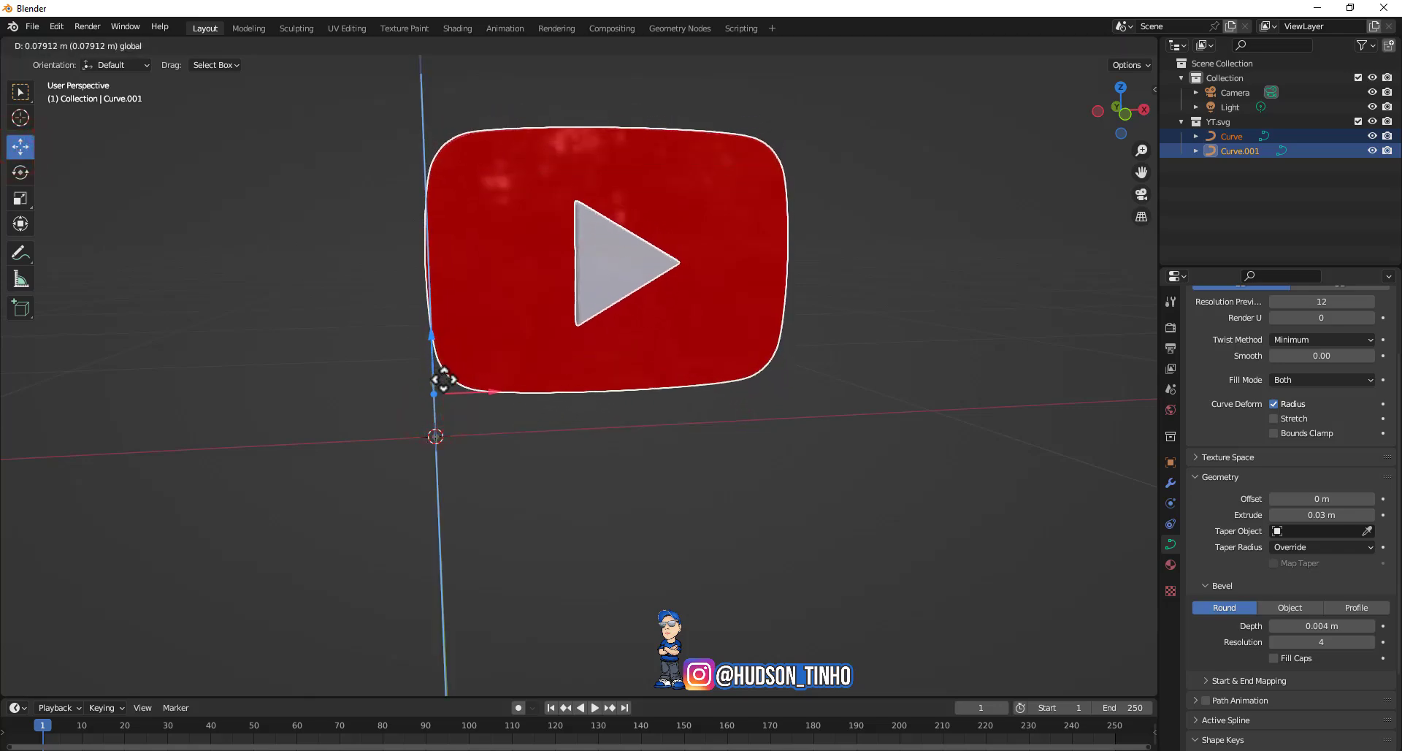
drag(438, 400, 438, 369)
click(275, 216)
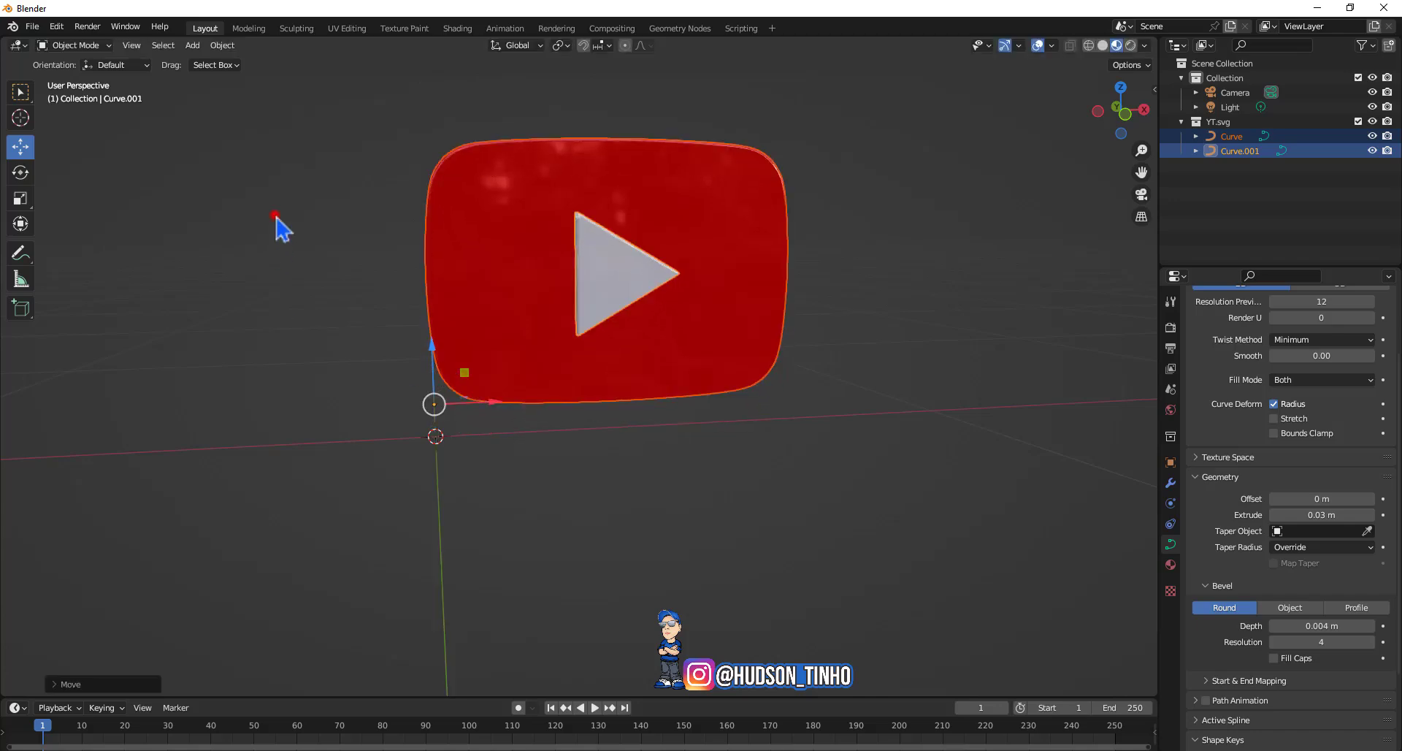
Return to the Select tool and orbit and zoom to face the logo
click(21, 91)
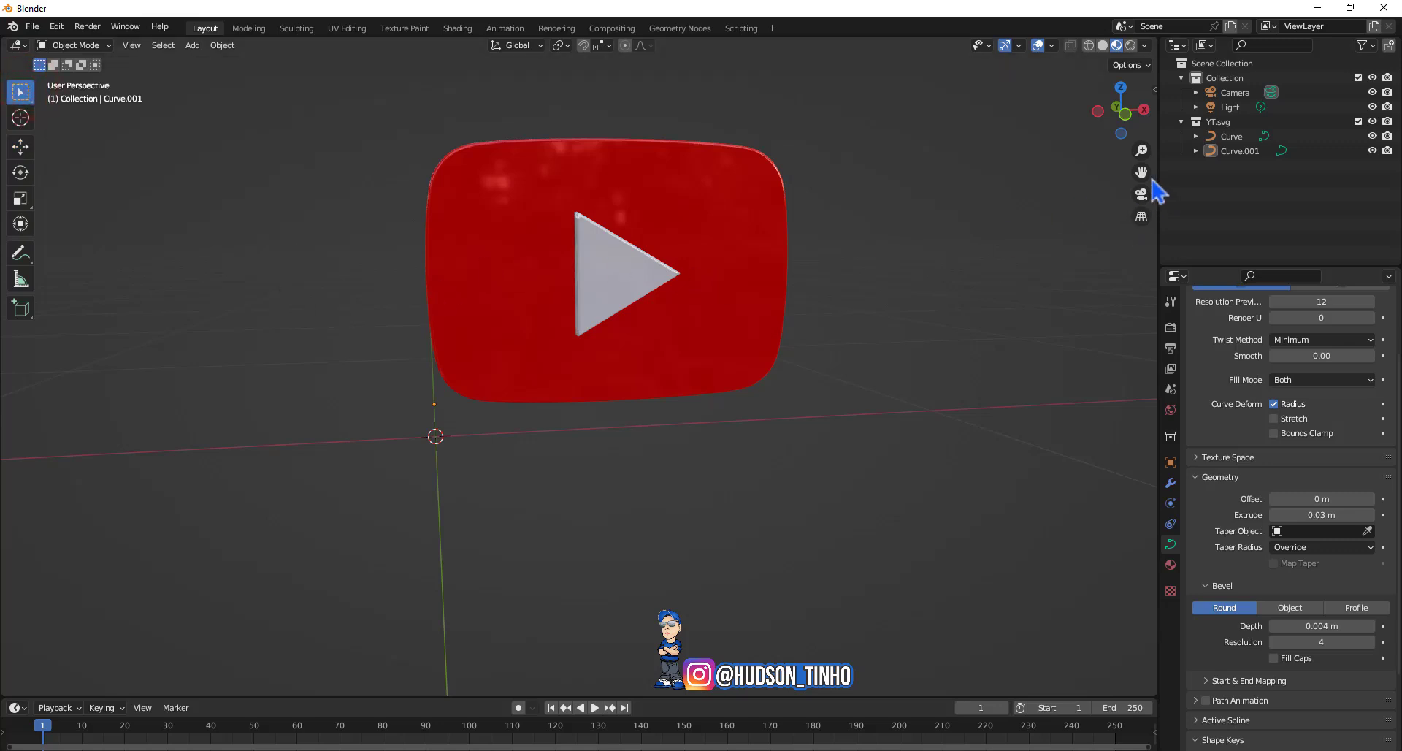
drag(1141, 173, 1144, 178)
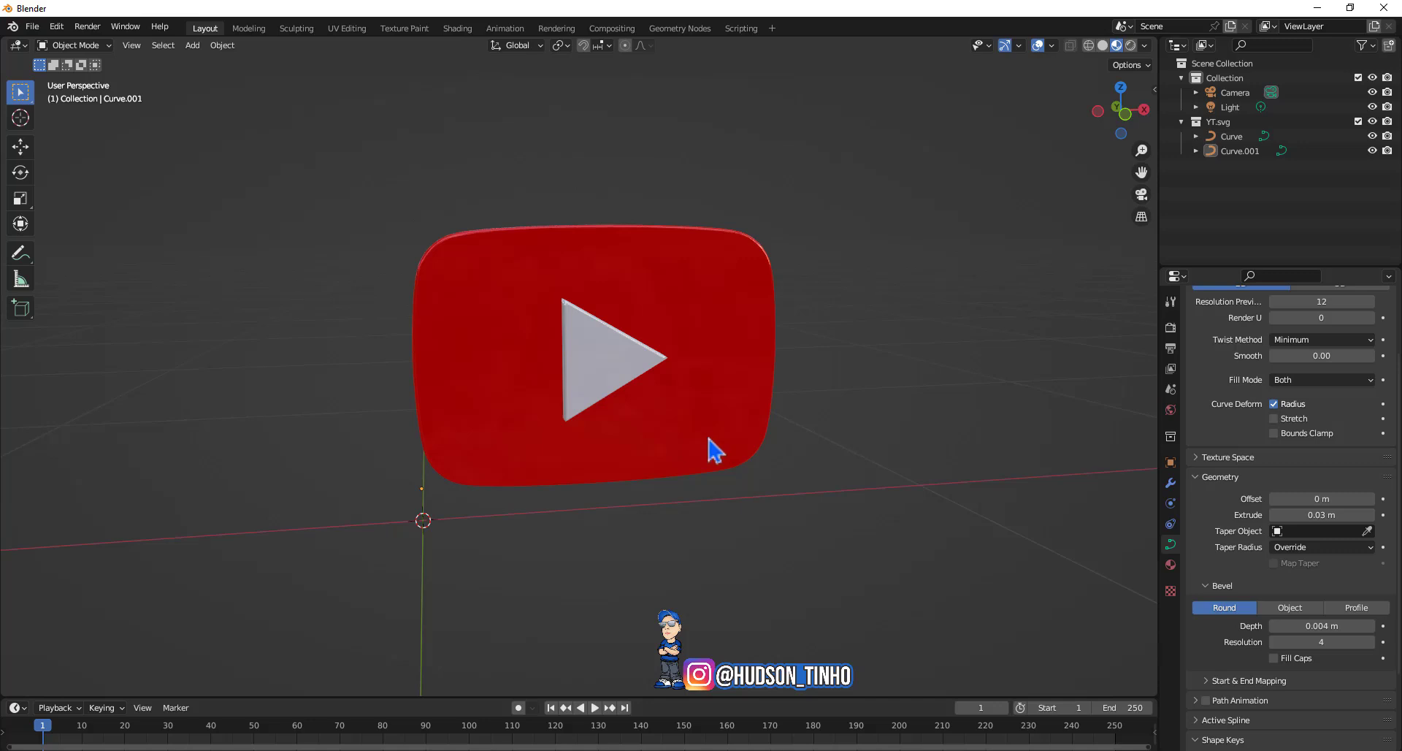
mouse_move(713, 448)
middle_down()
mouse_move(678, 398)
mouse_move(677, 363)
mouse_move(668, 374)
mouse_move(691, 364)
middle_up()
scroll(659, 337, up, 1)
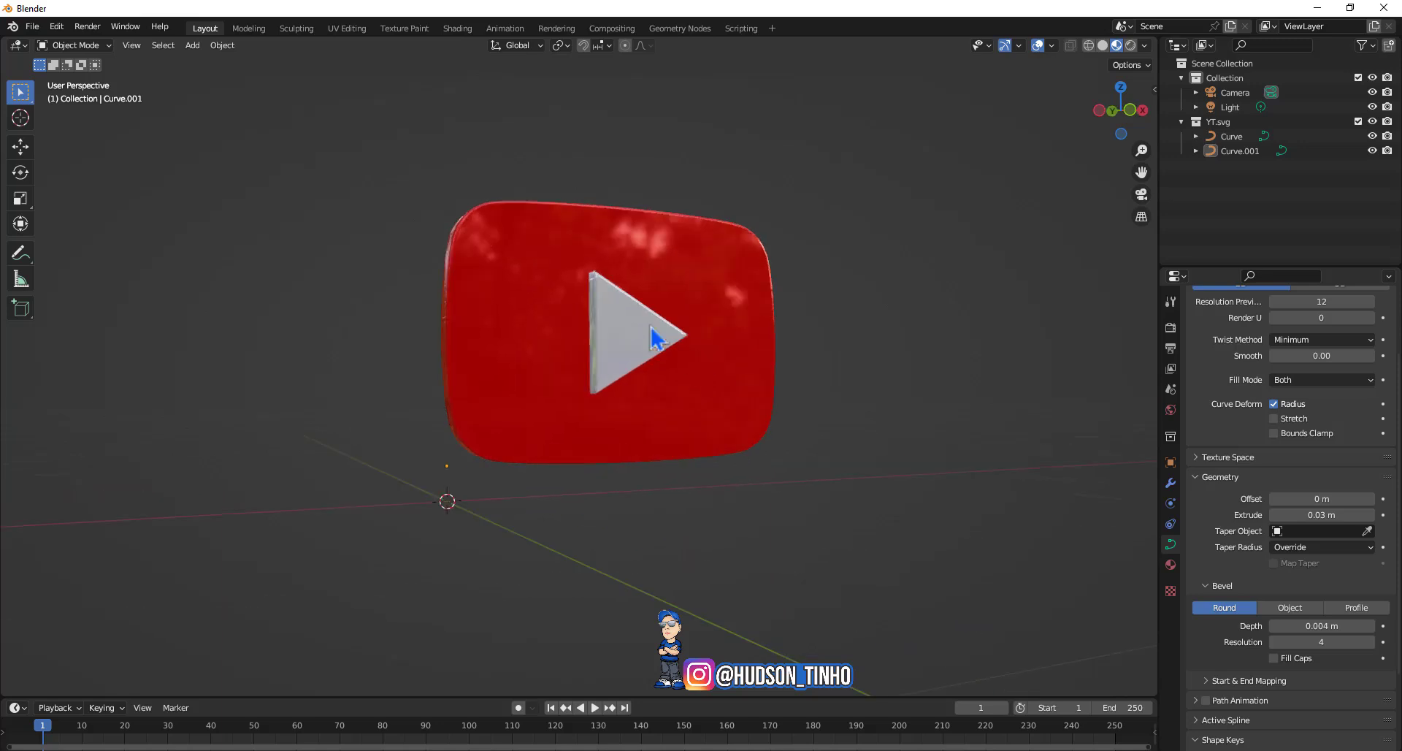
scroll(661, 337, up, 1)
mouse_move(656, 328)
middle_down()
mouse_move(654, 341)
mouse_move(654, 326)
middle_up()
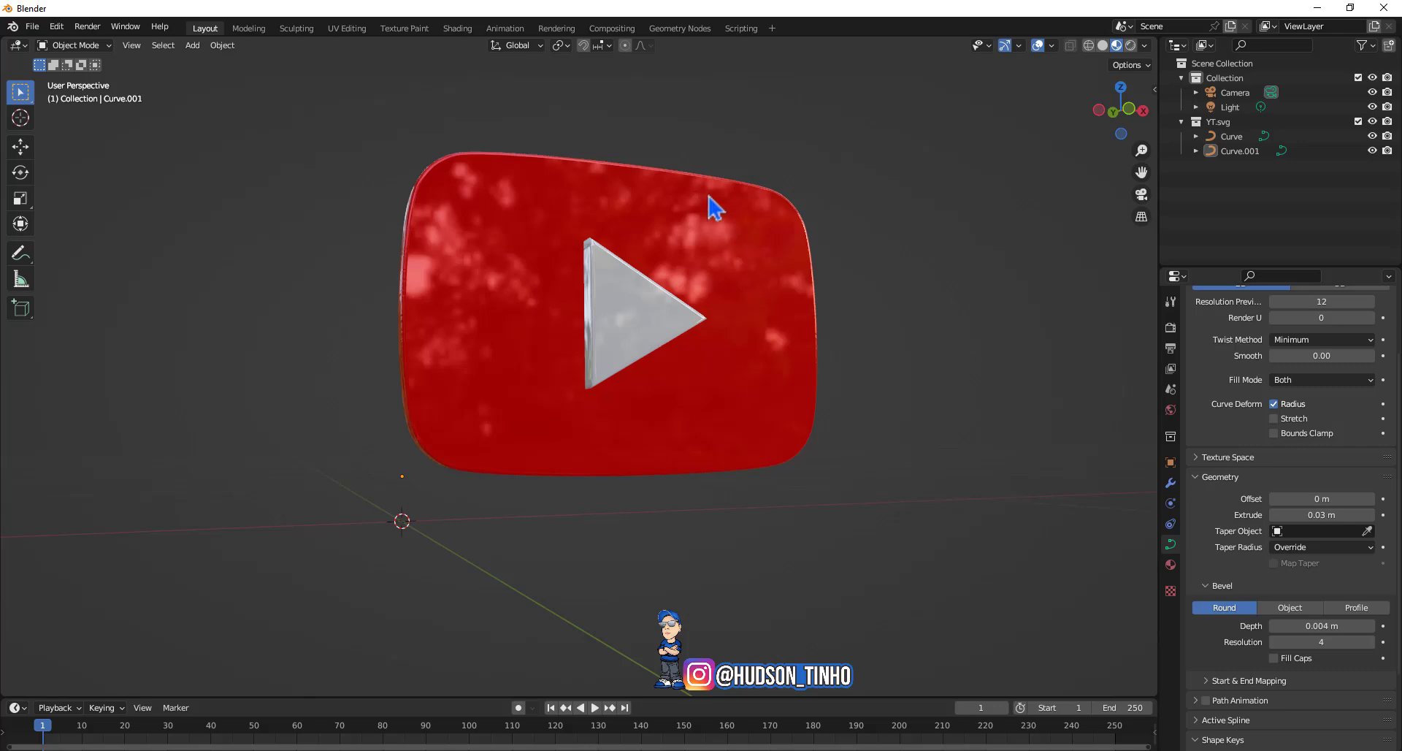
key(shift+a)
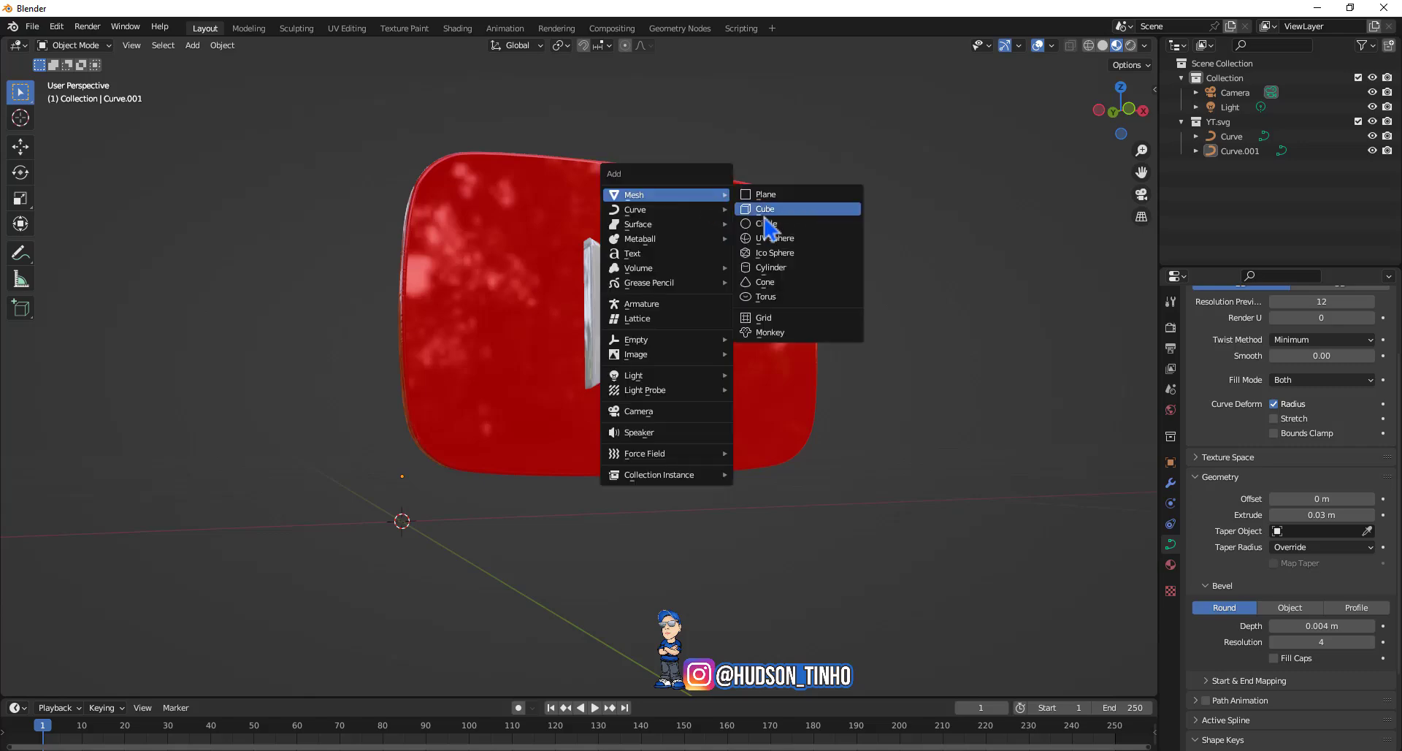
Add a camera, view the logo through the camera, and select the original Camera
click(689, 412)
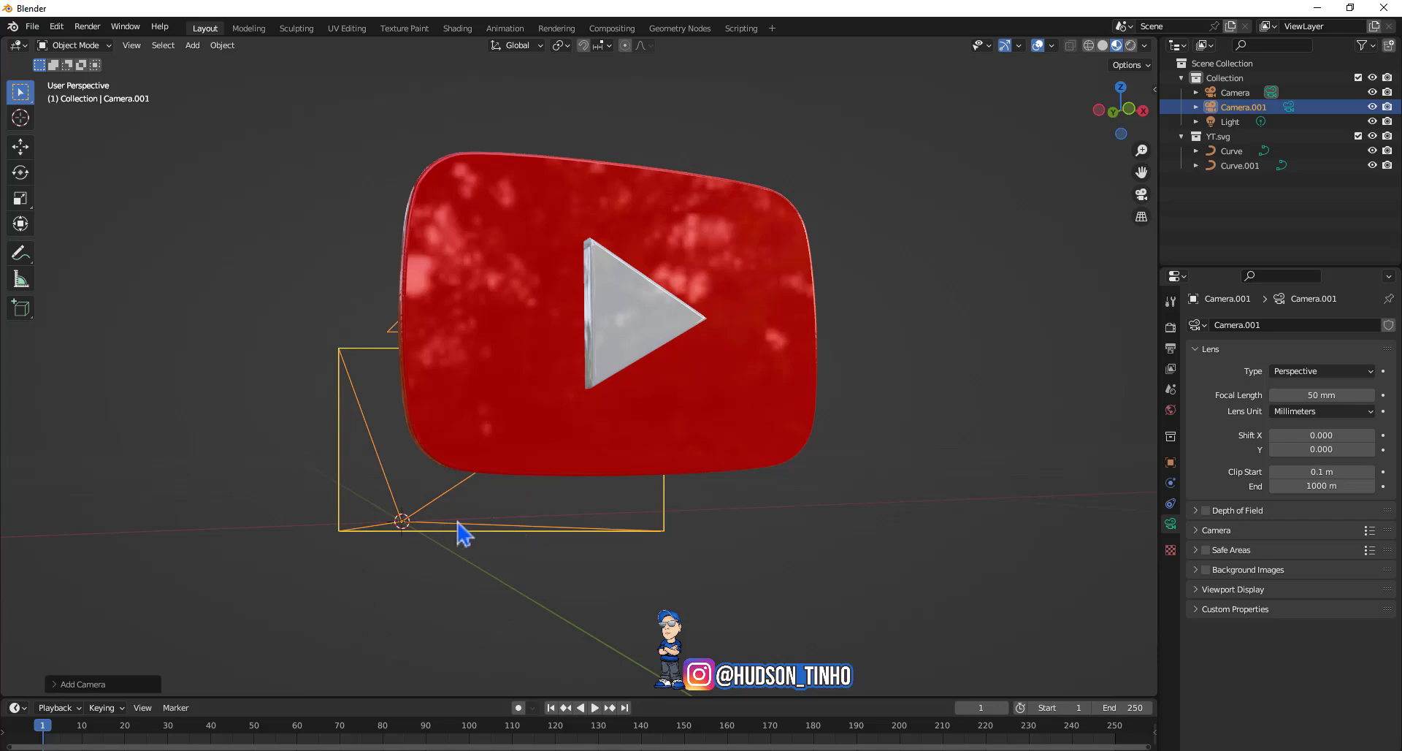
key(ctrl+KP_0)
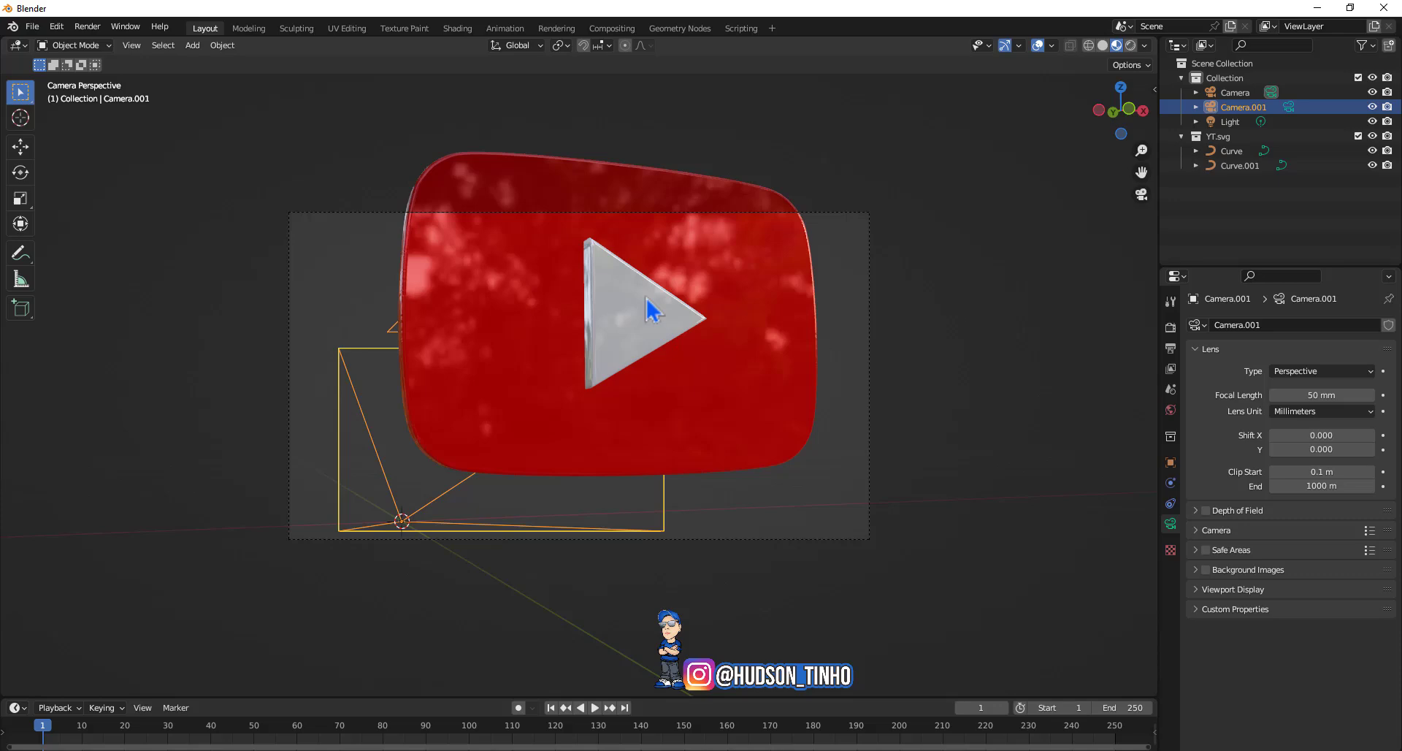
click(865, 214)
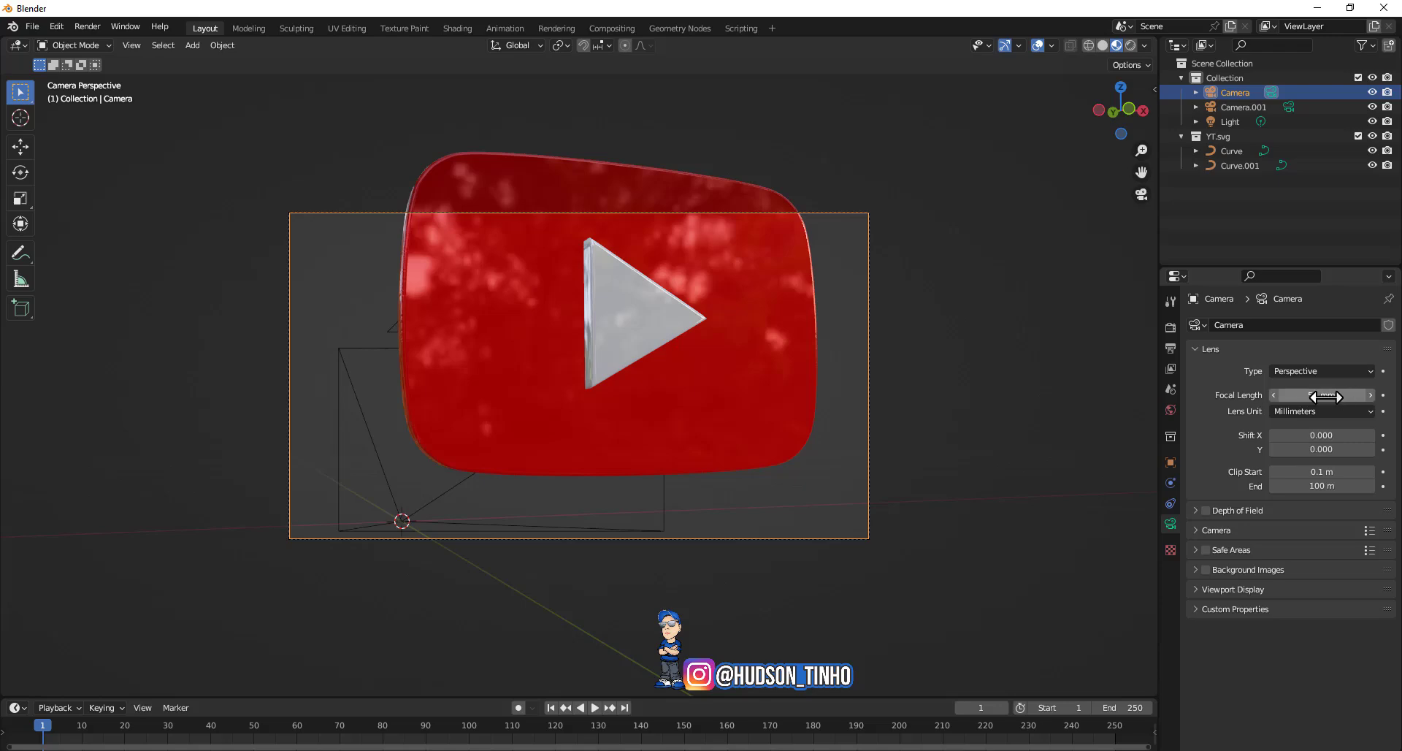
mouse_move(1322, 395)
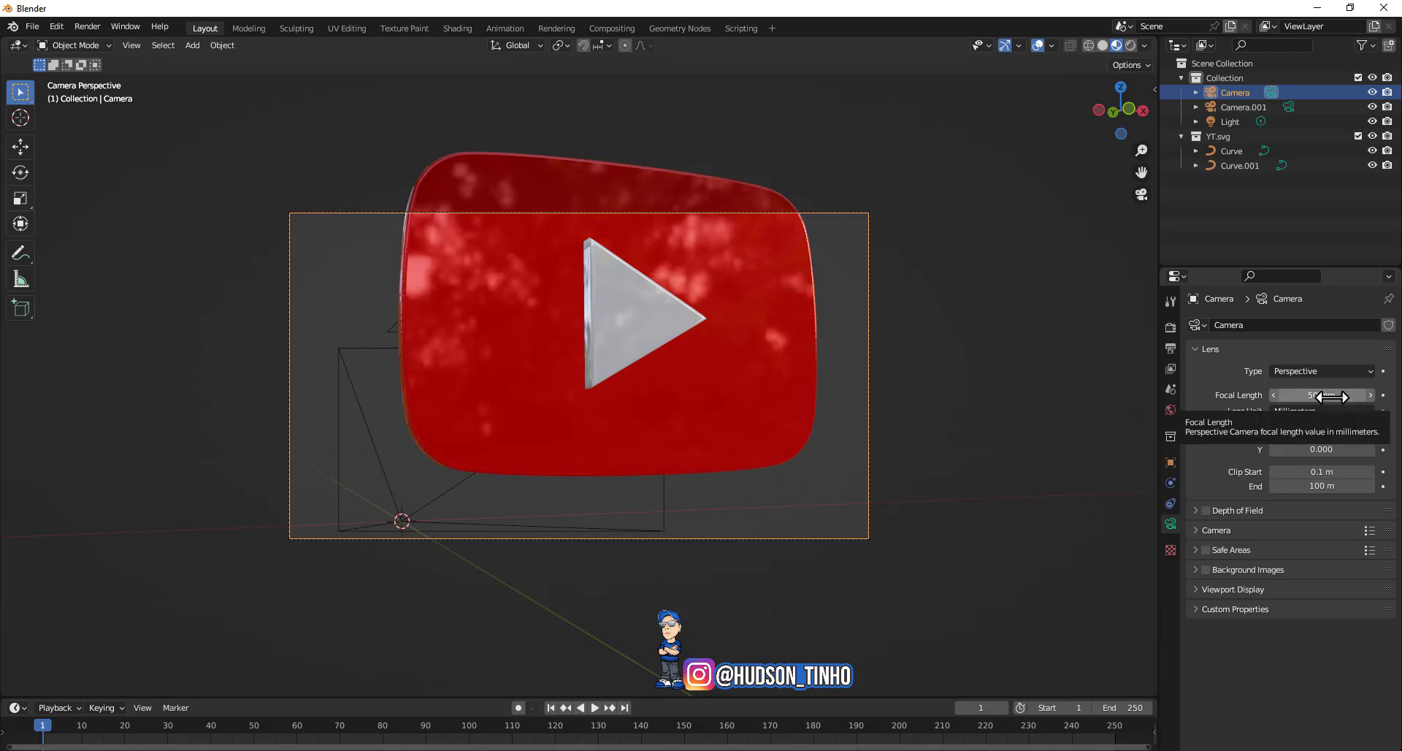
Set the scene camera's focal length to 48 mm
click(1276, 395)
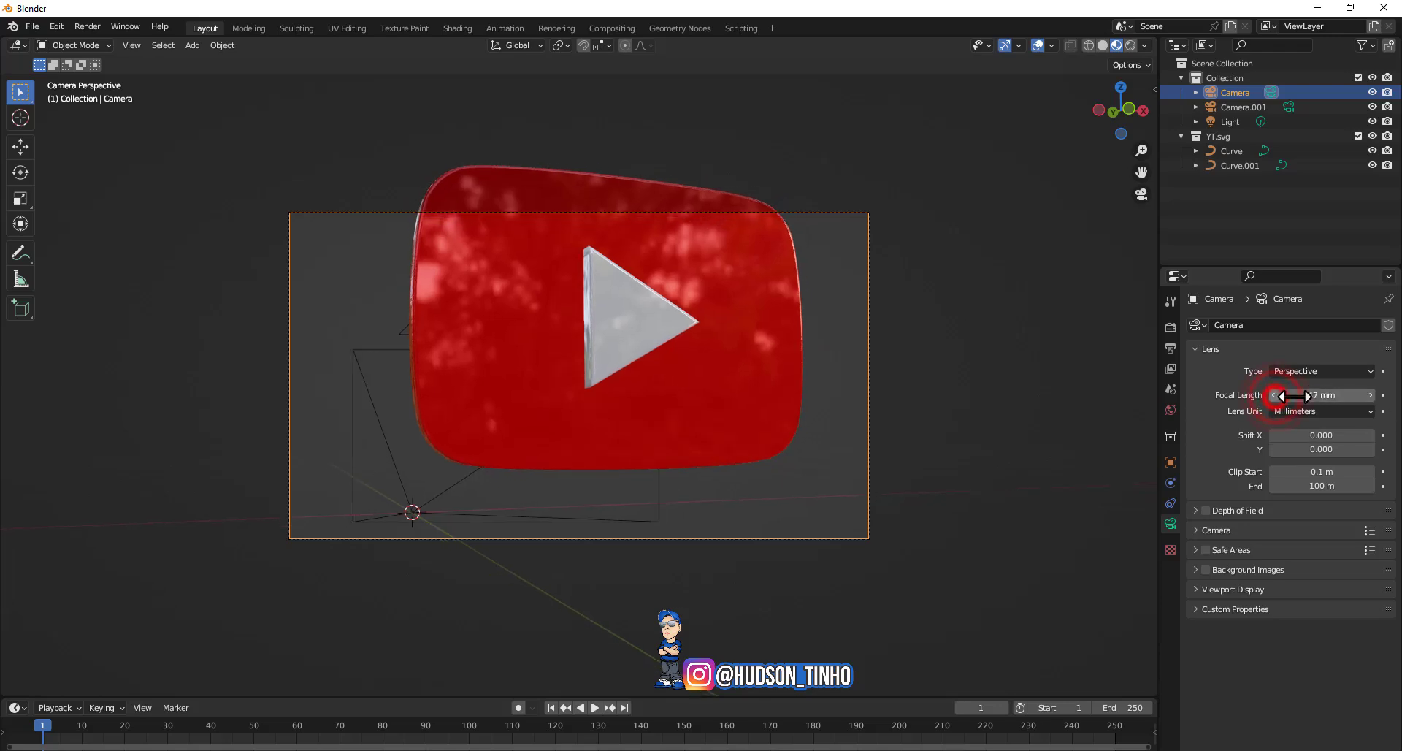
click(1329, 395)
text(40)
key(Return)
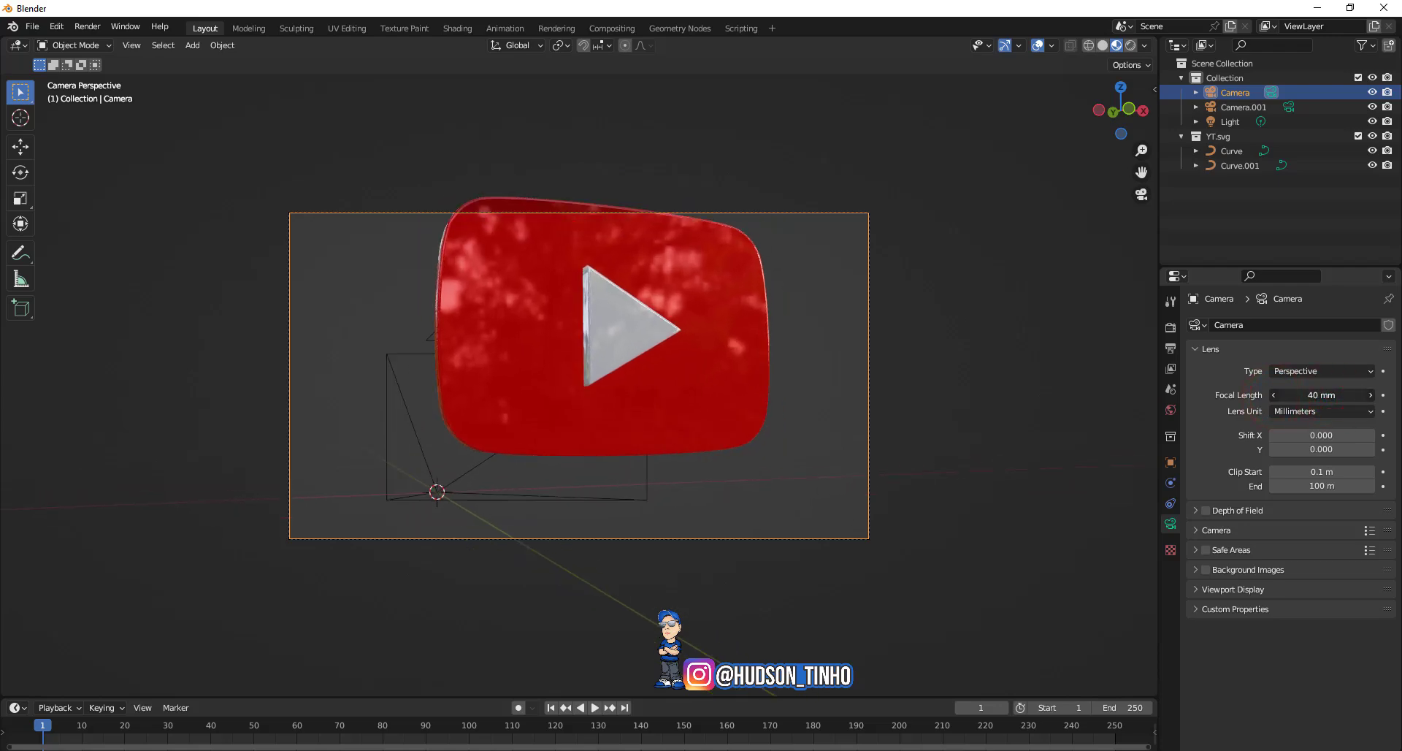
mouse_move(1322, 395)
mouse_down()
mouse_move(1344, 395)
mouse_move(1352, 435)
mouse_move(1322, 436)
mouse_move(1366, 449)
mouse_up()
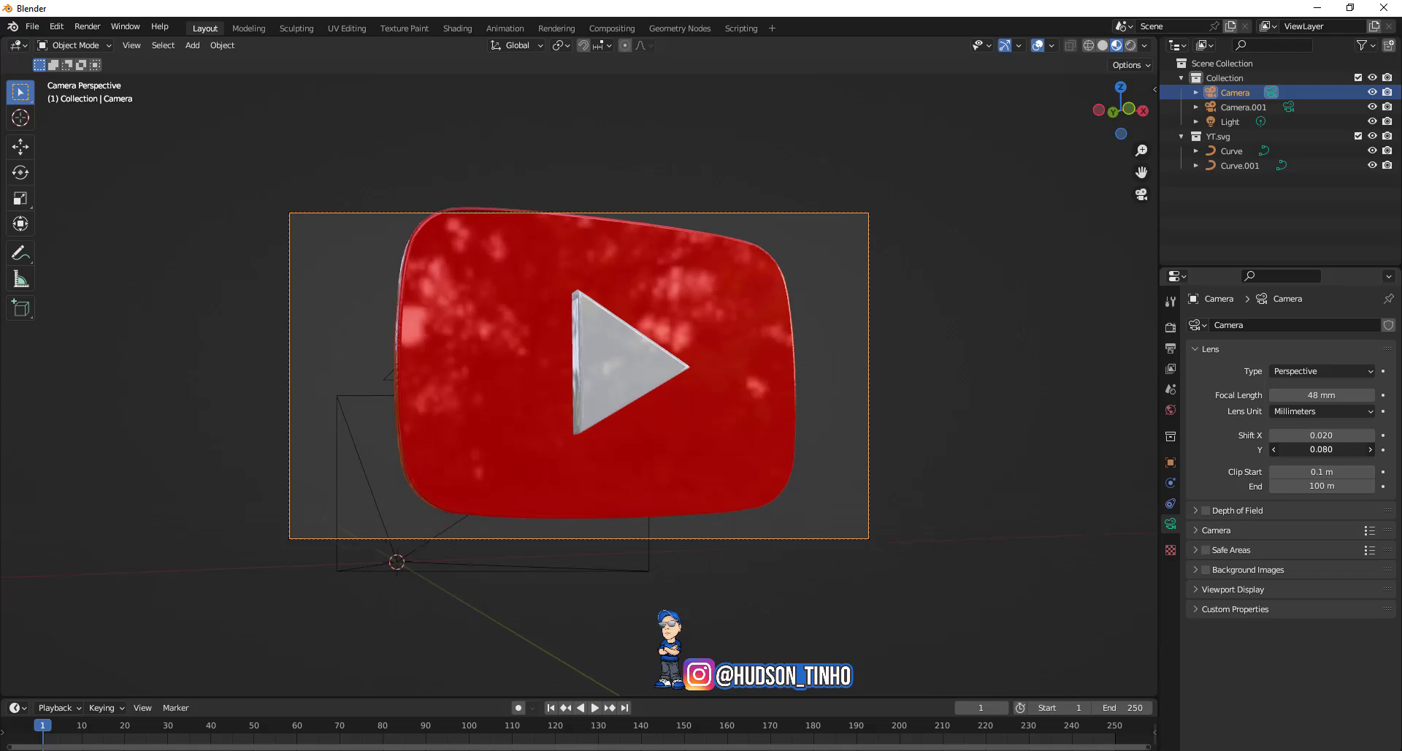
Set camera shift to X 0.020 and Y 0.100, then leave camera view
drag(1366, 449, 1371, 450)
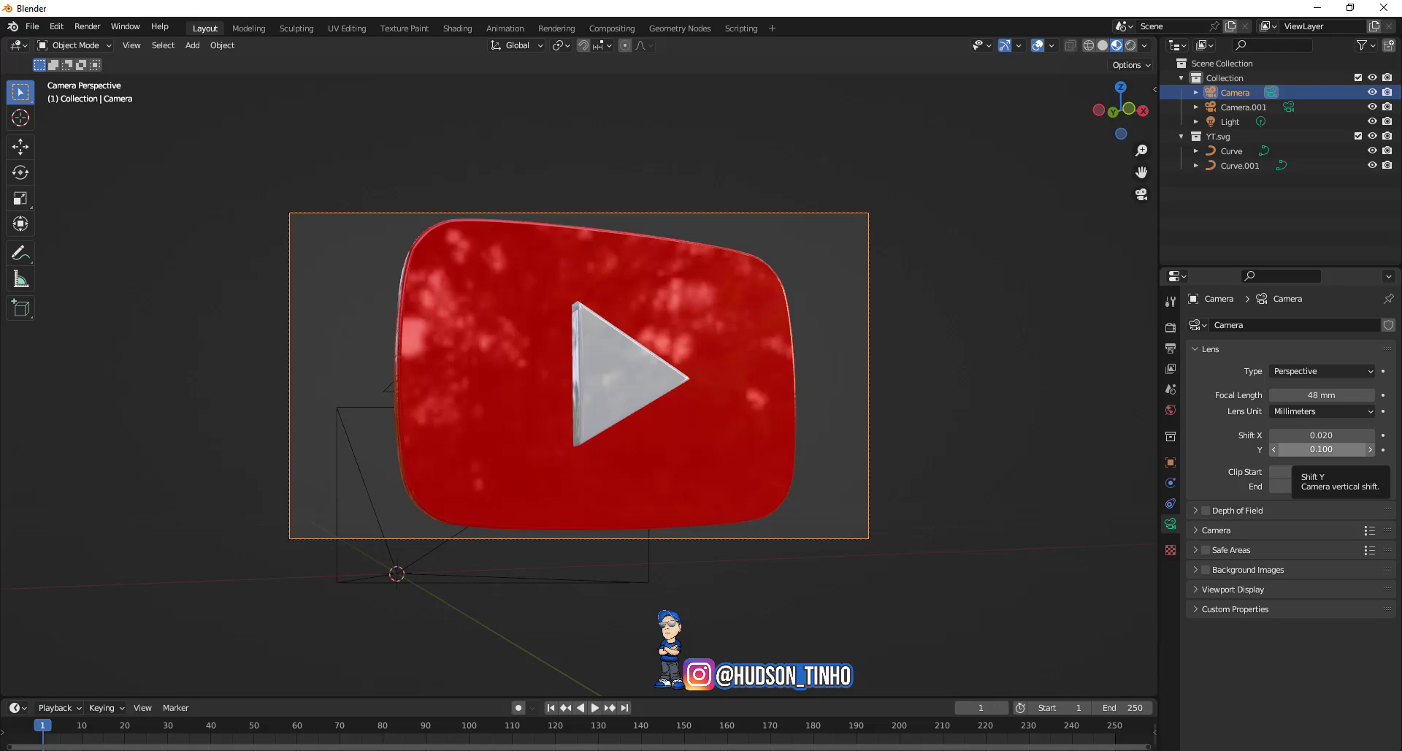
click(801, 157)
key(KP_0)
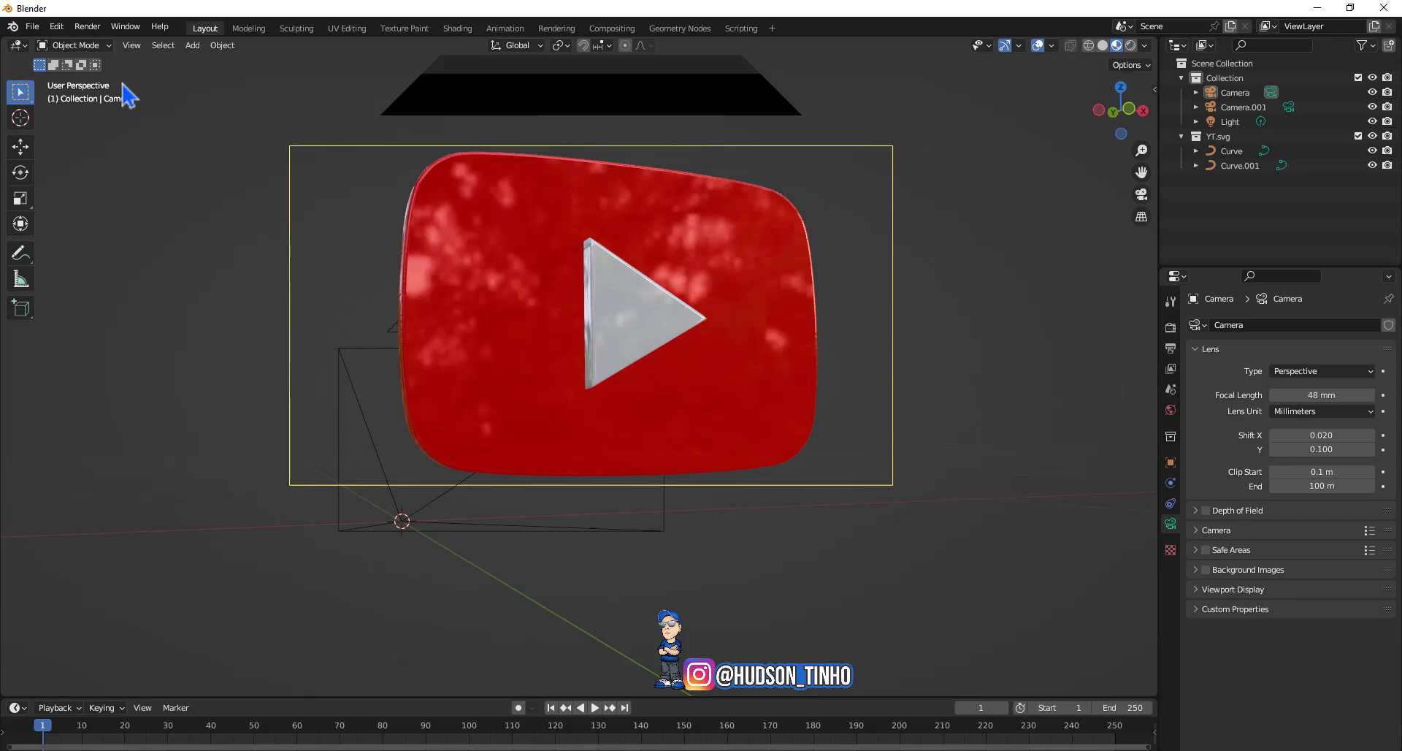
click(87, 26)
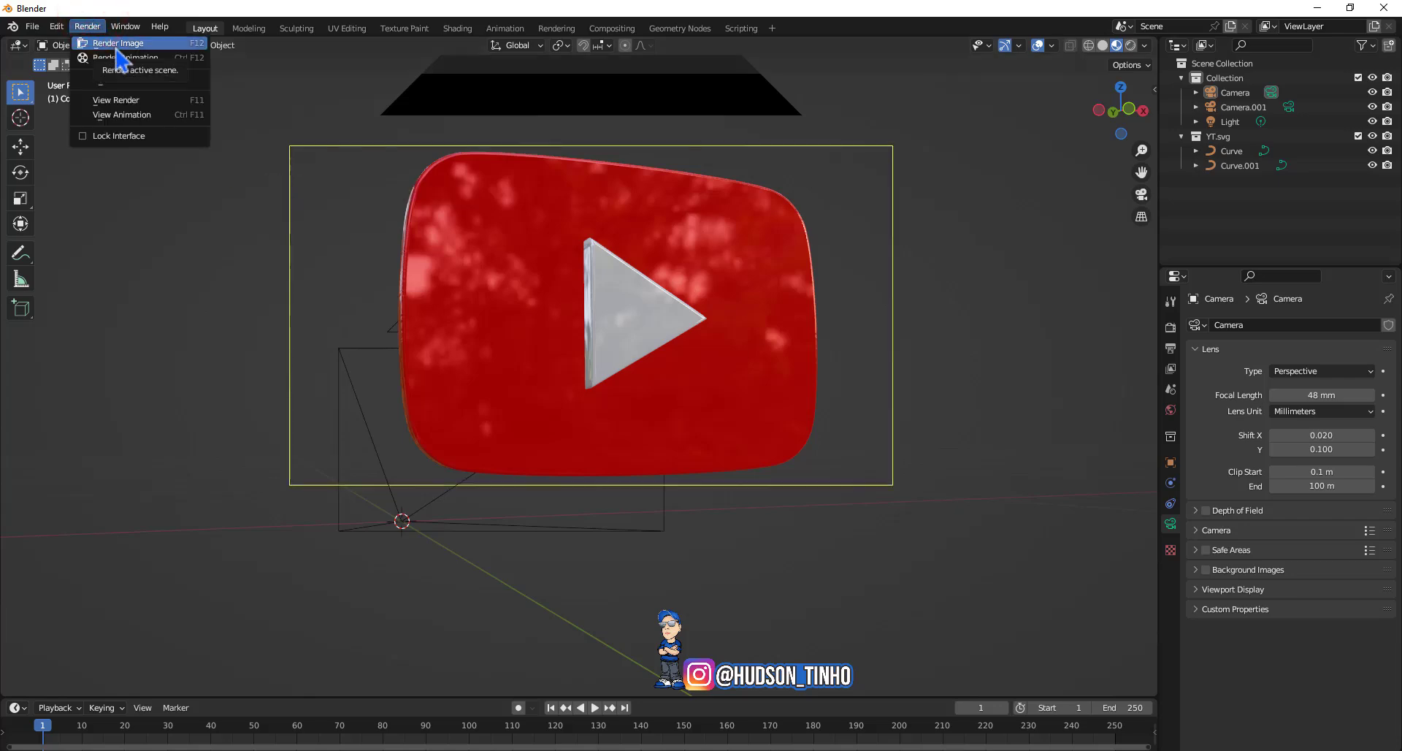
click(117, 43)
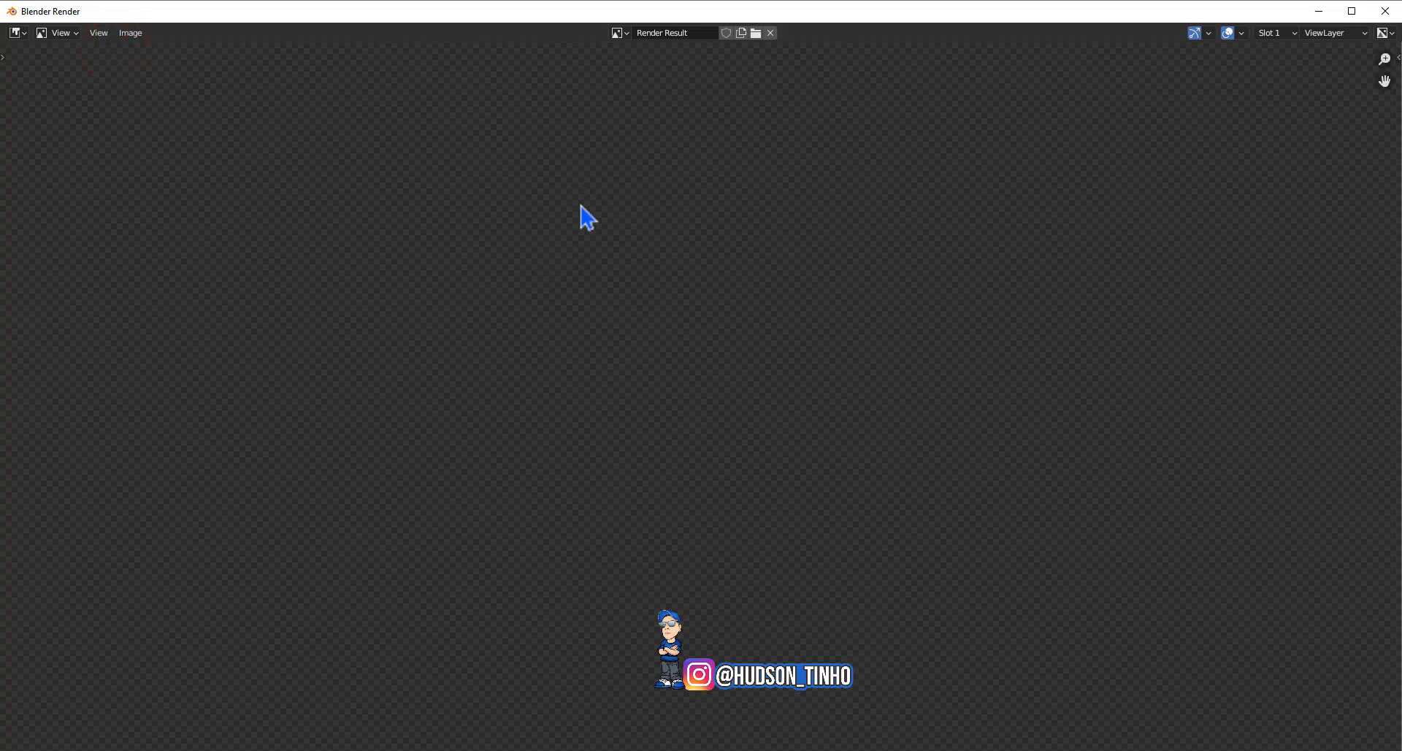
scroll(712, 330, up, 1)
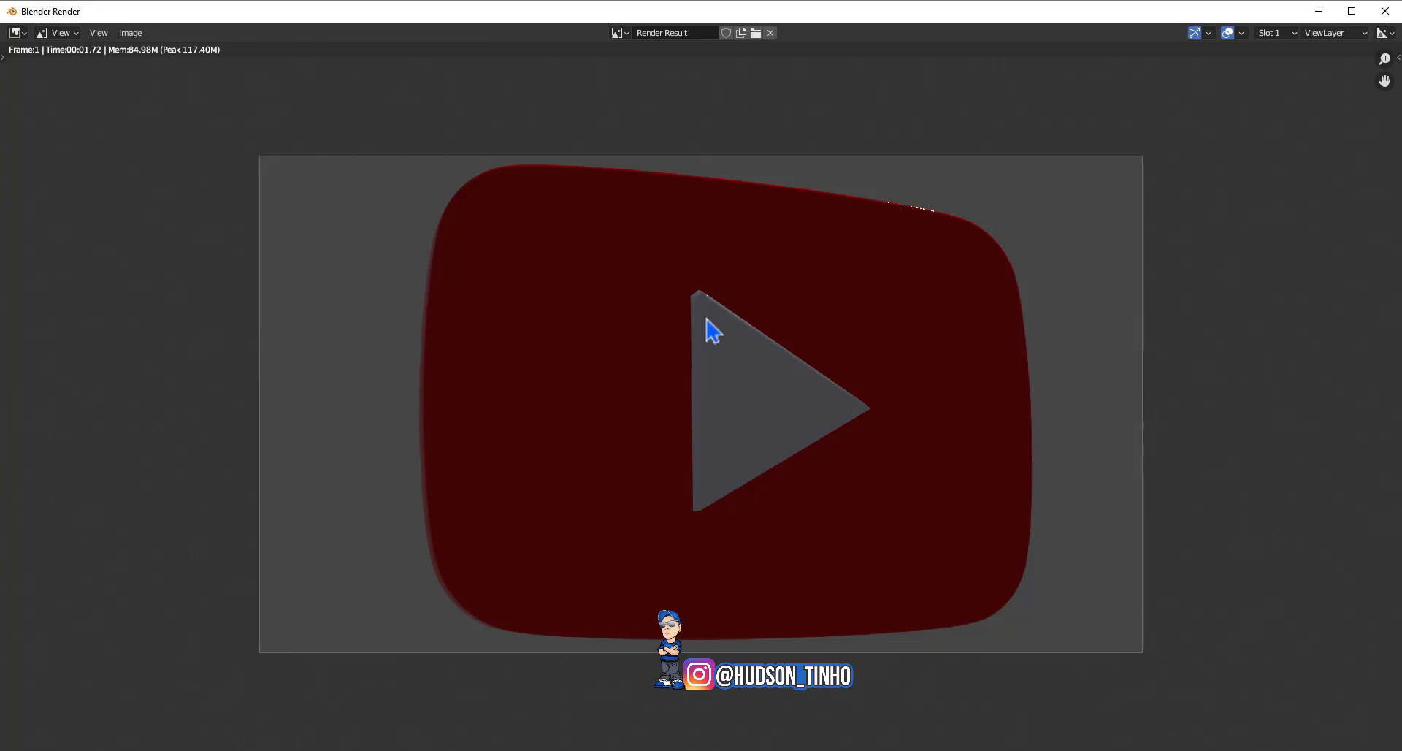
click(1386, 11)
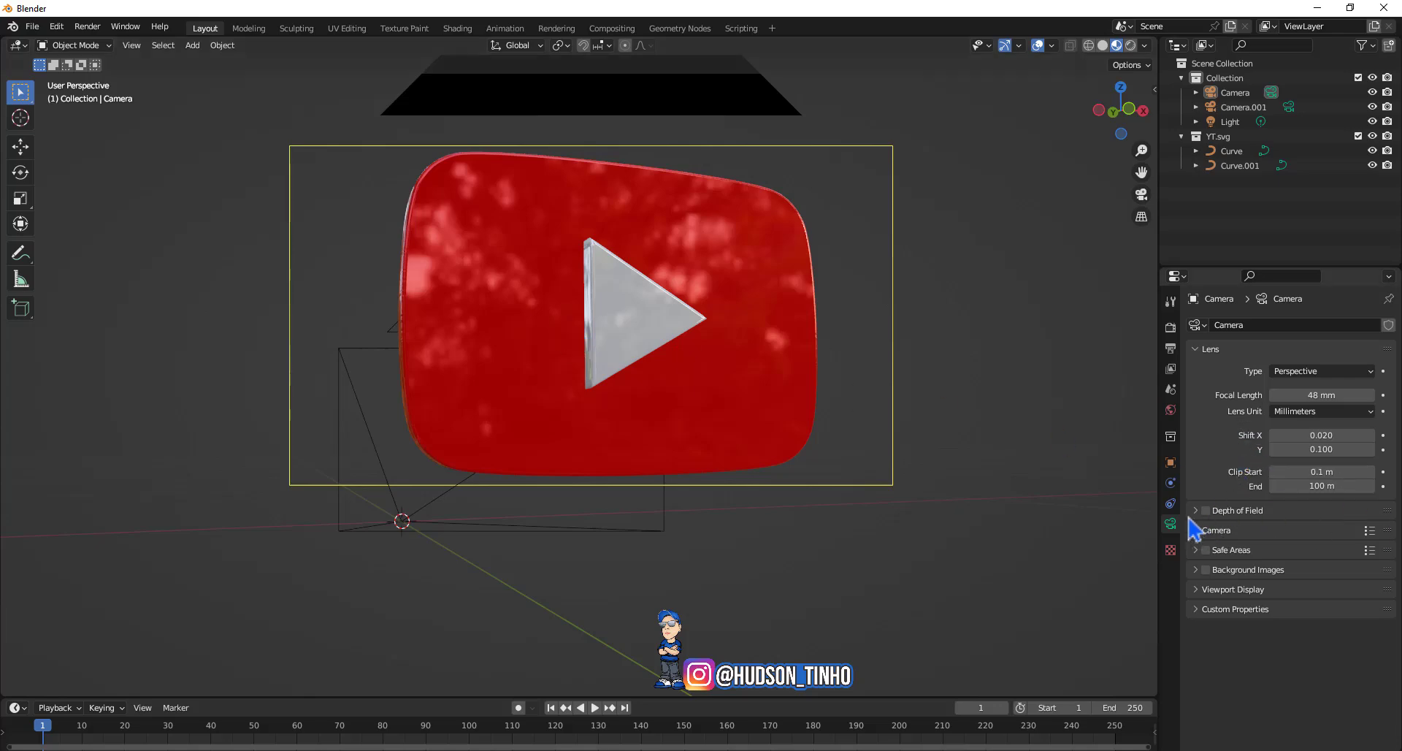
Enable Transparent in the Render Properties Film panel
click(1170, 329)
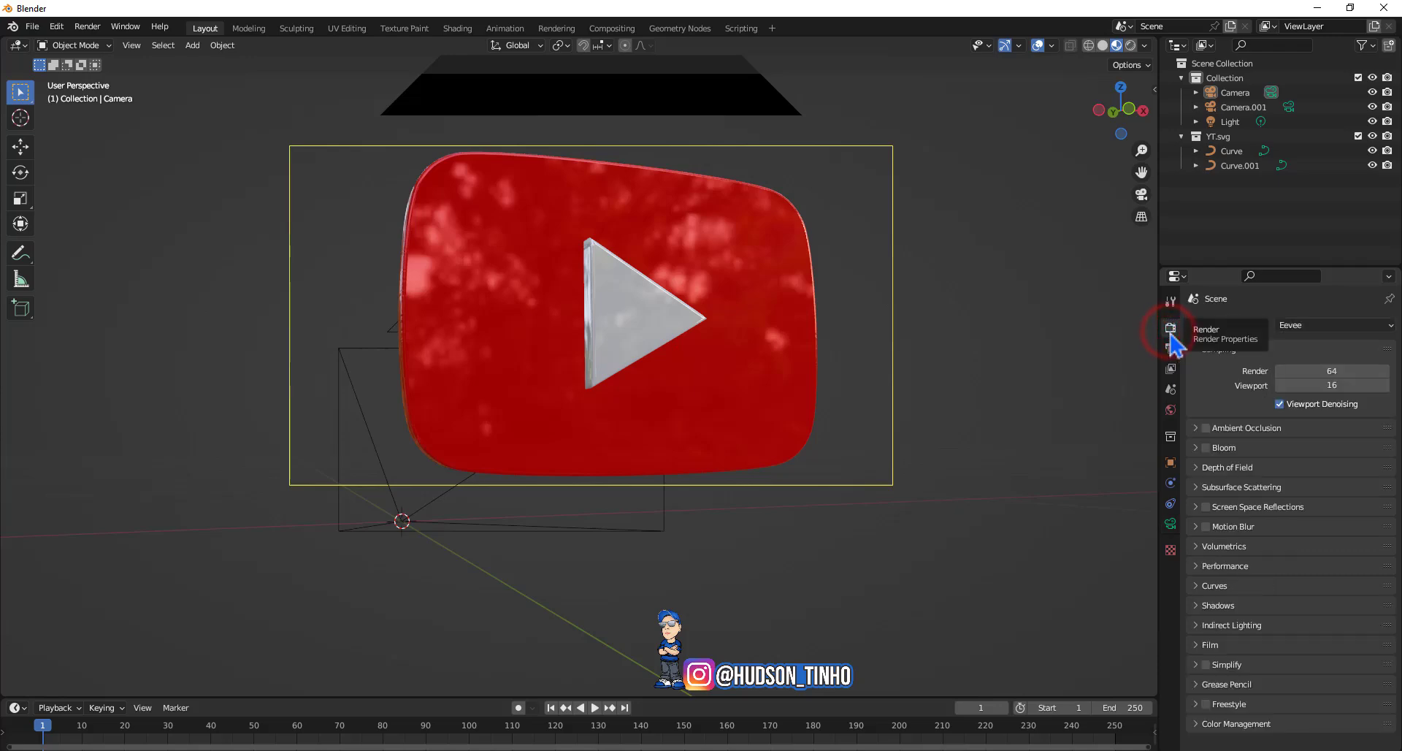
click(1211, 645)
click(1274, 683)
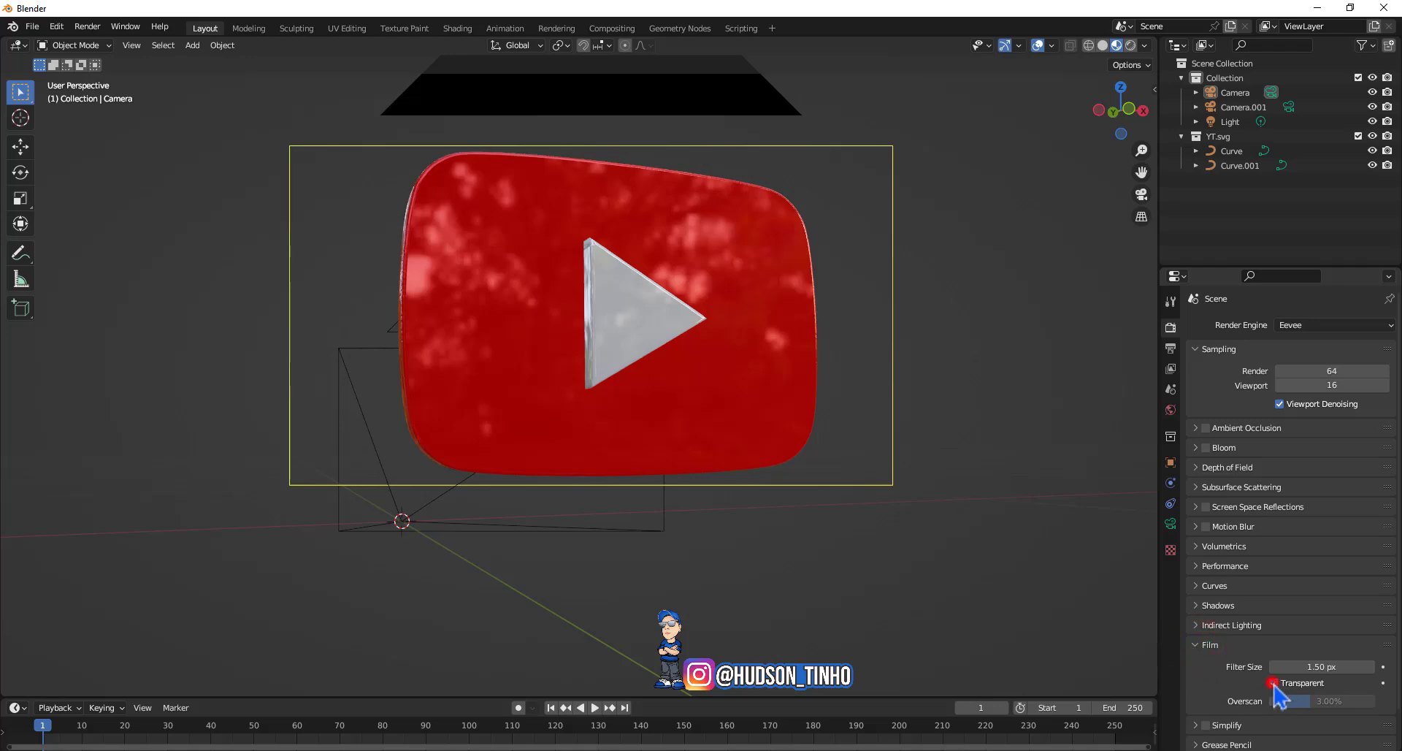
click(1037, 642)
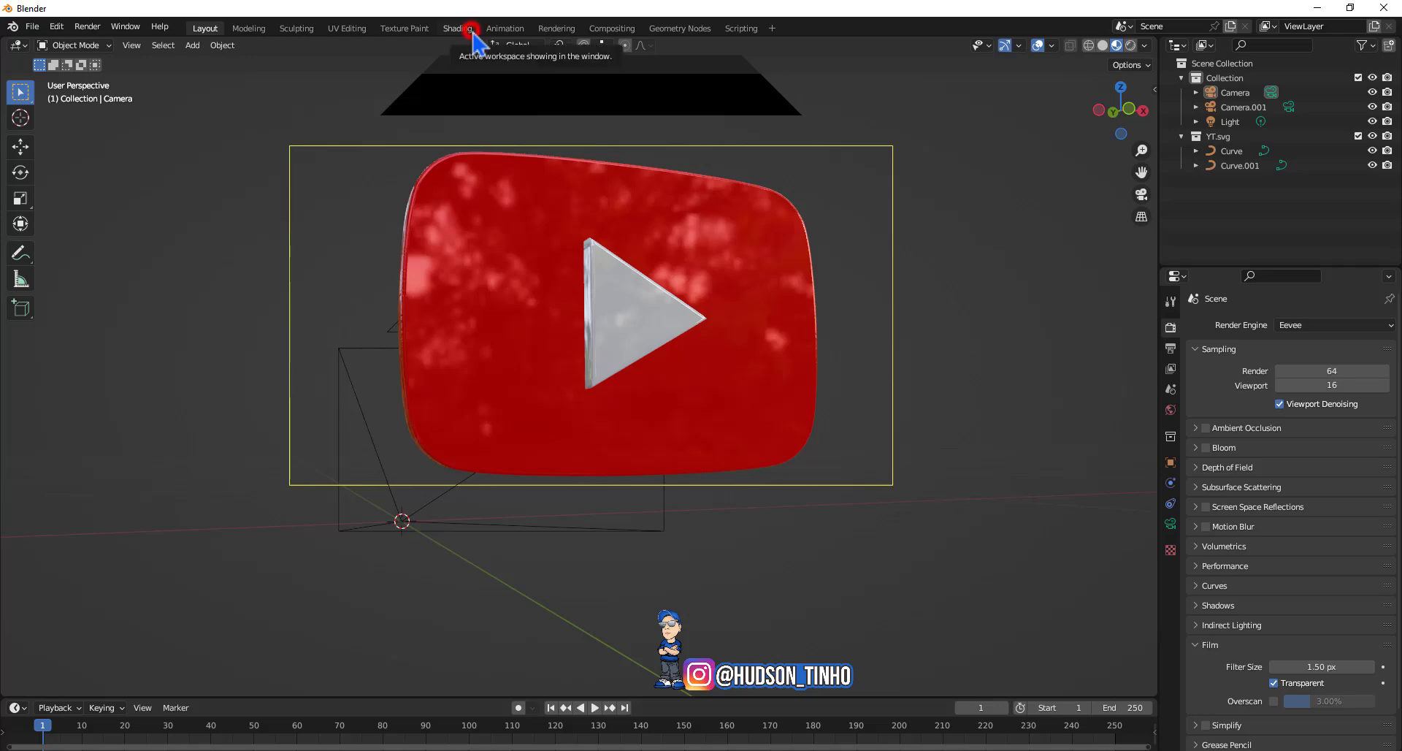
Switch to the Shading workspace and set the Shader Editor to the World's nodes
click(471, 30)
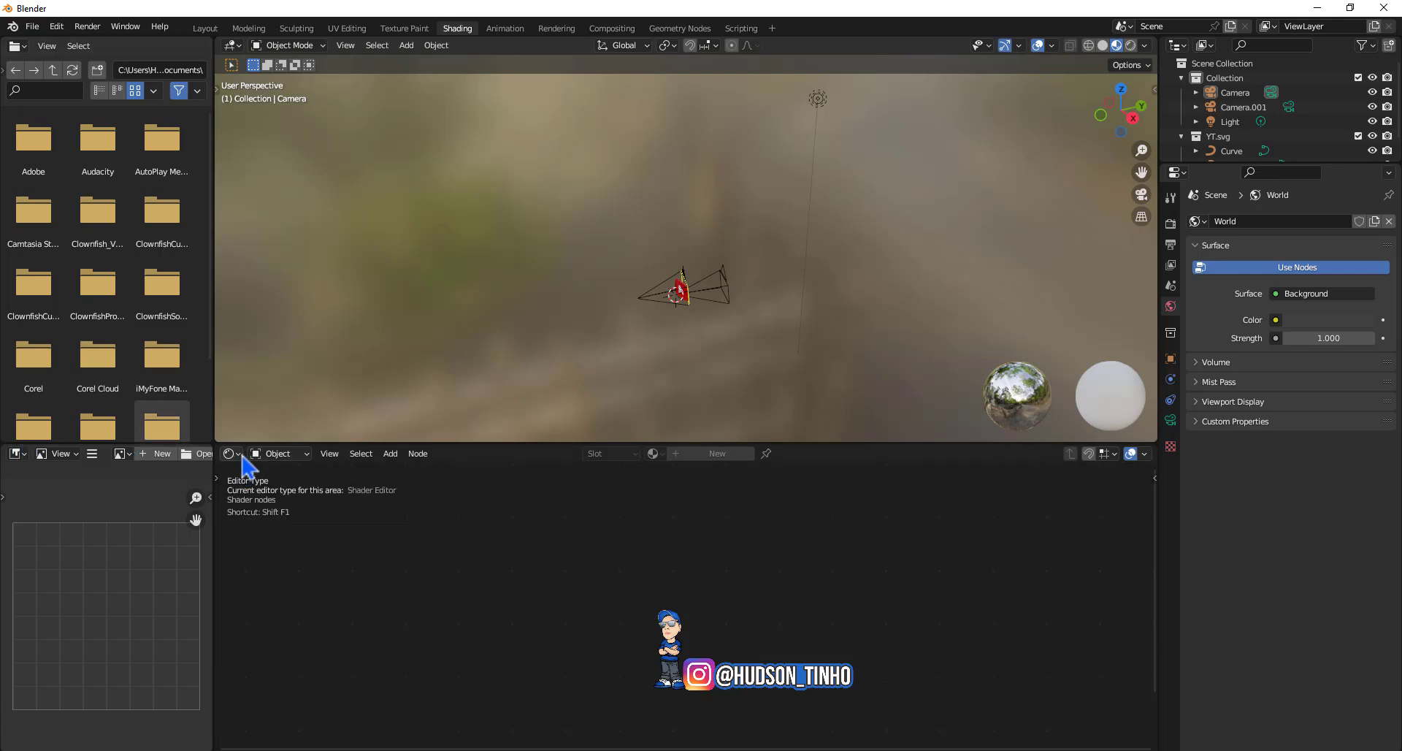
click(297, 455)
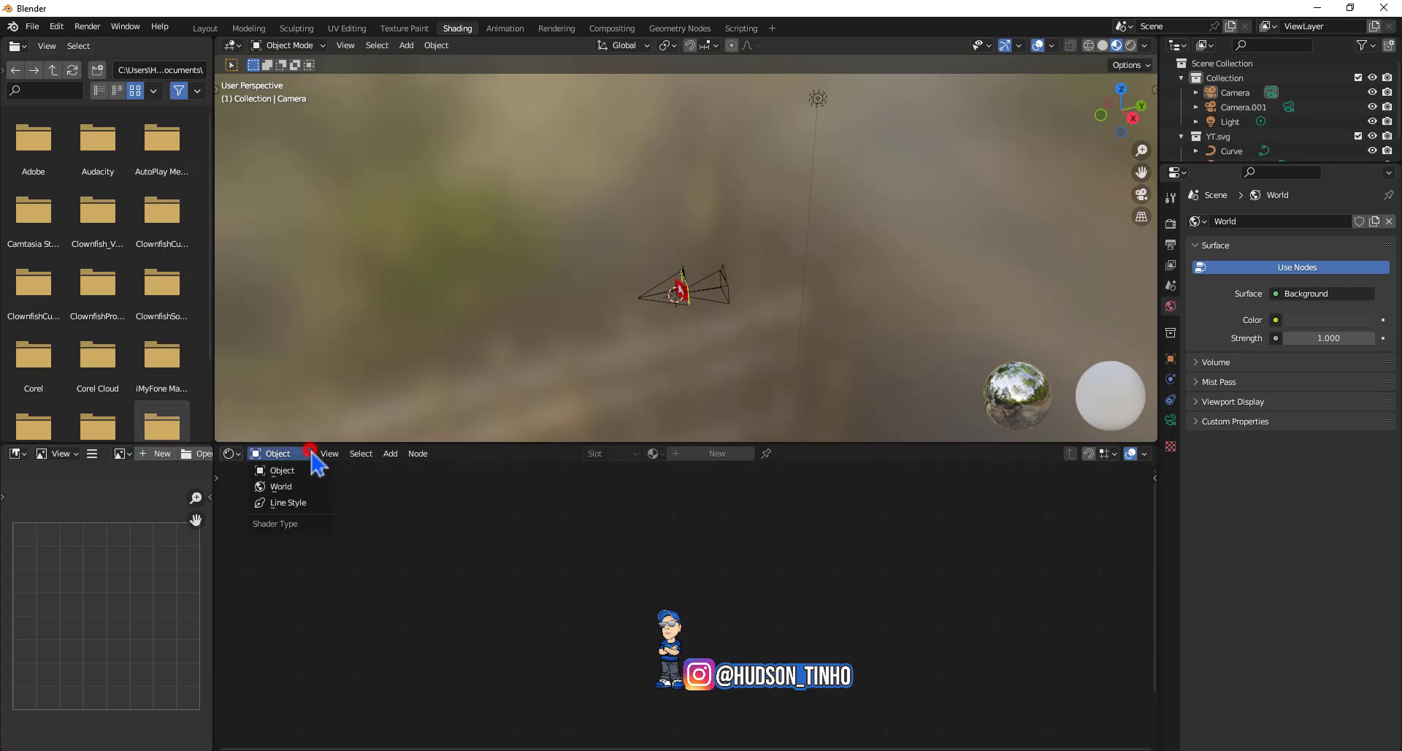
click(280, 486)
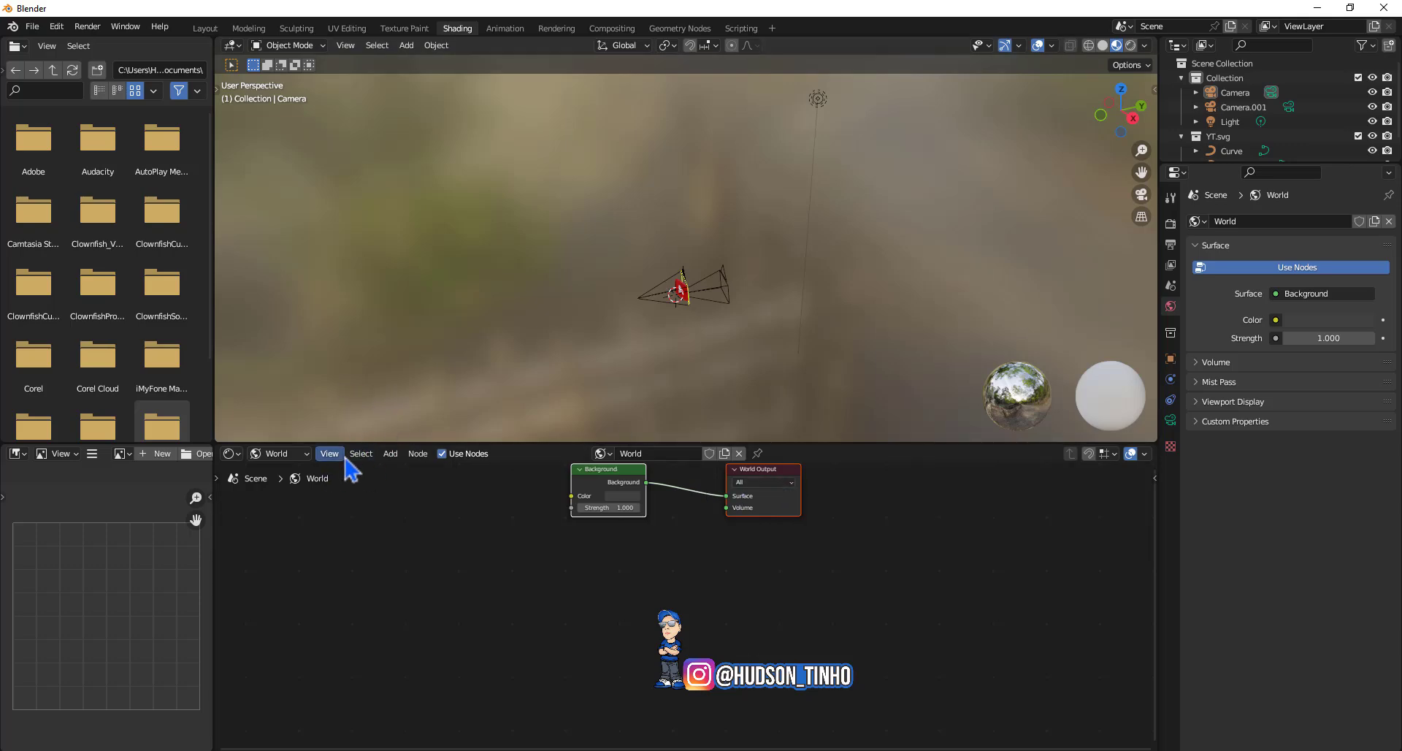
Add an Environment Texture node to the World shader and browse for its image
click(399, 456)
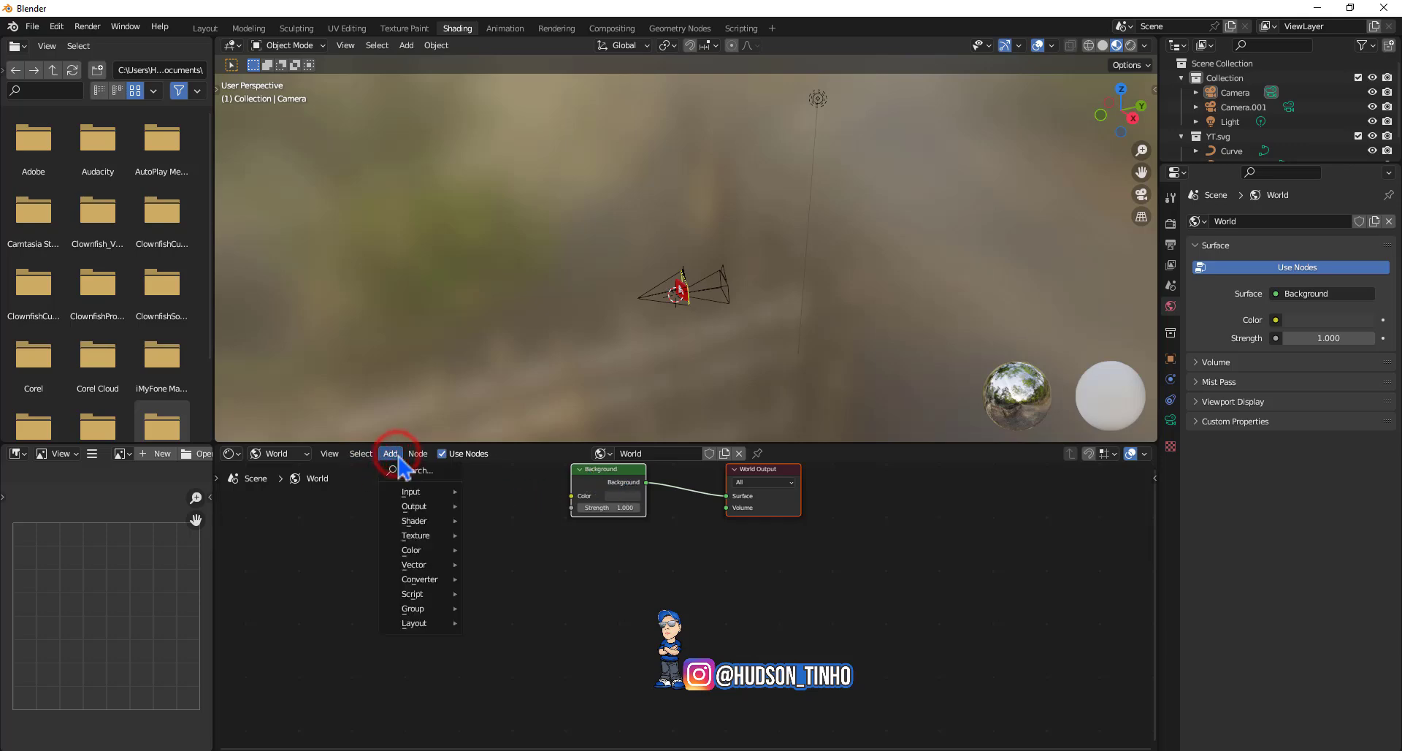
mouse_move(416, 534)
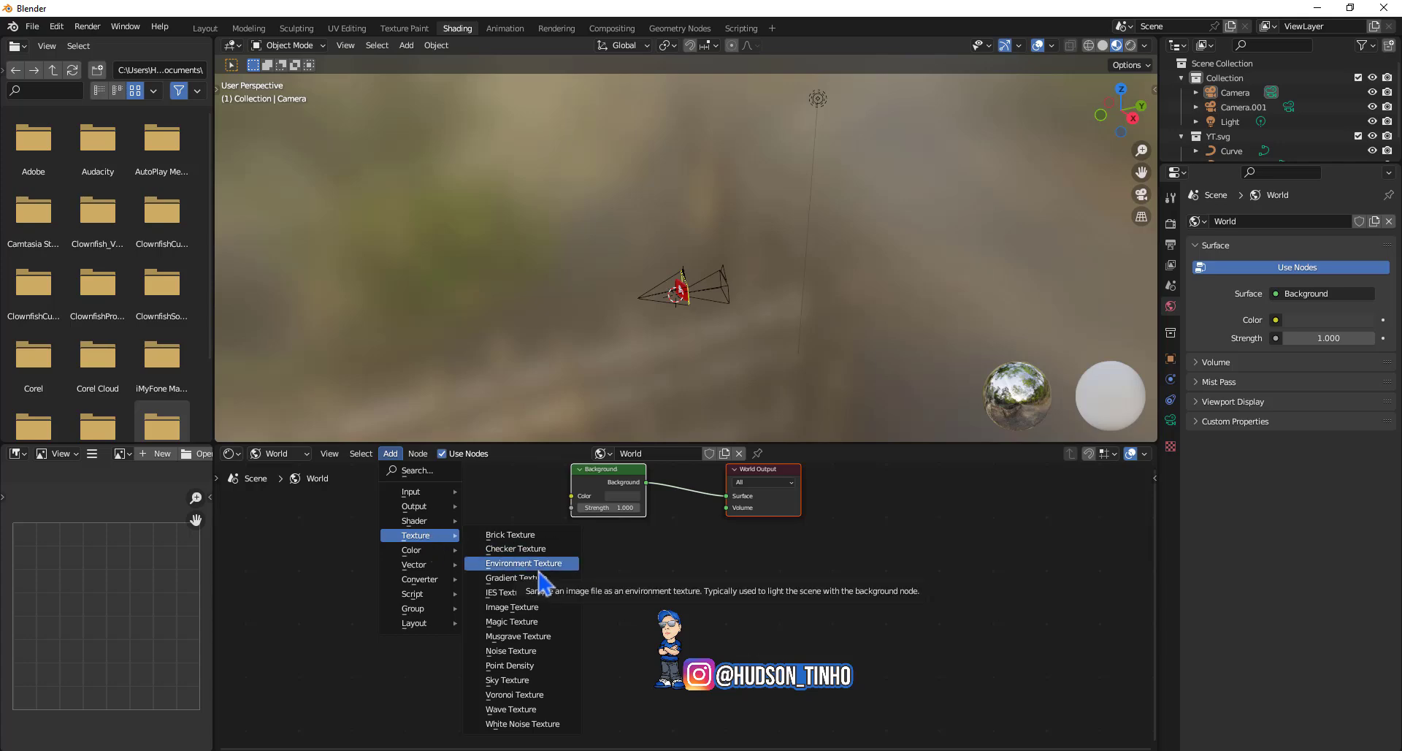
click(539, 572)
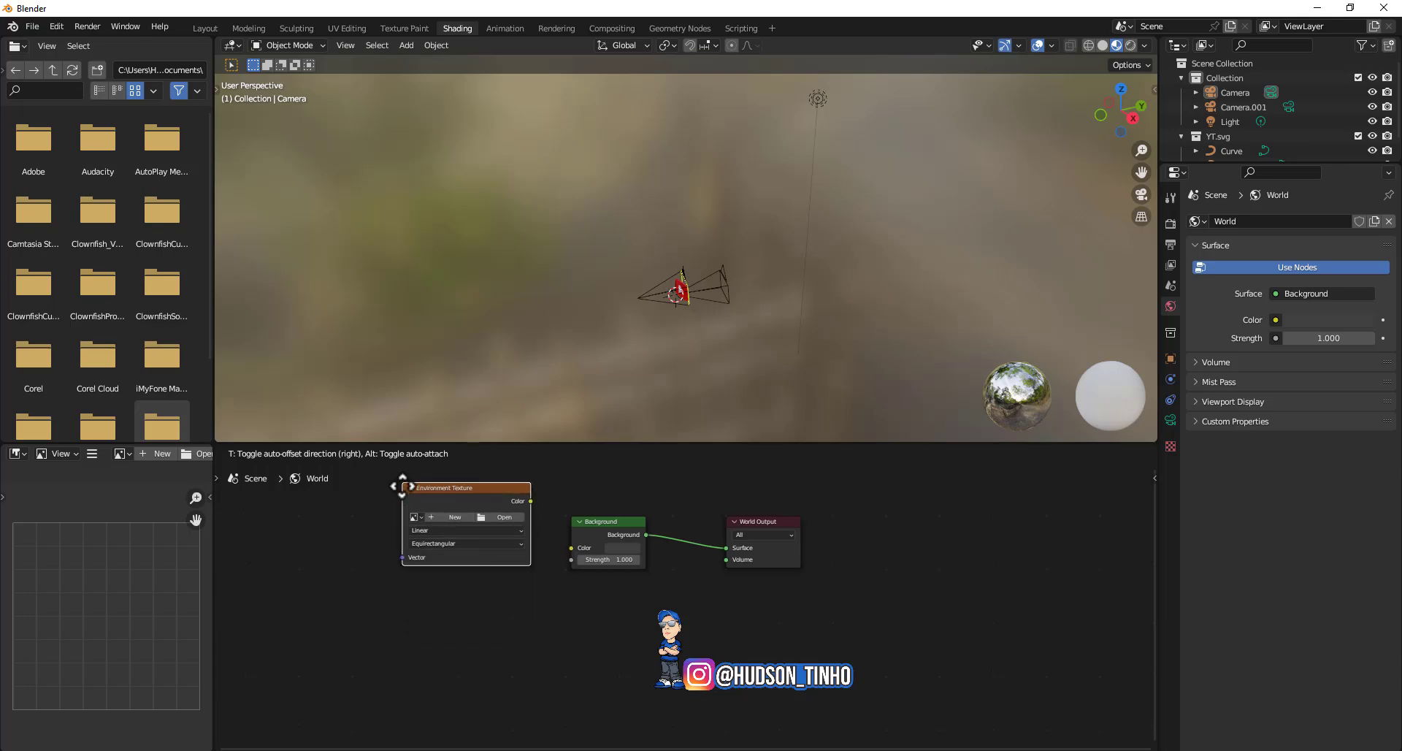
click(404, 496)
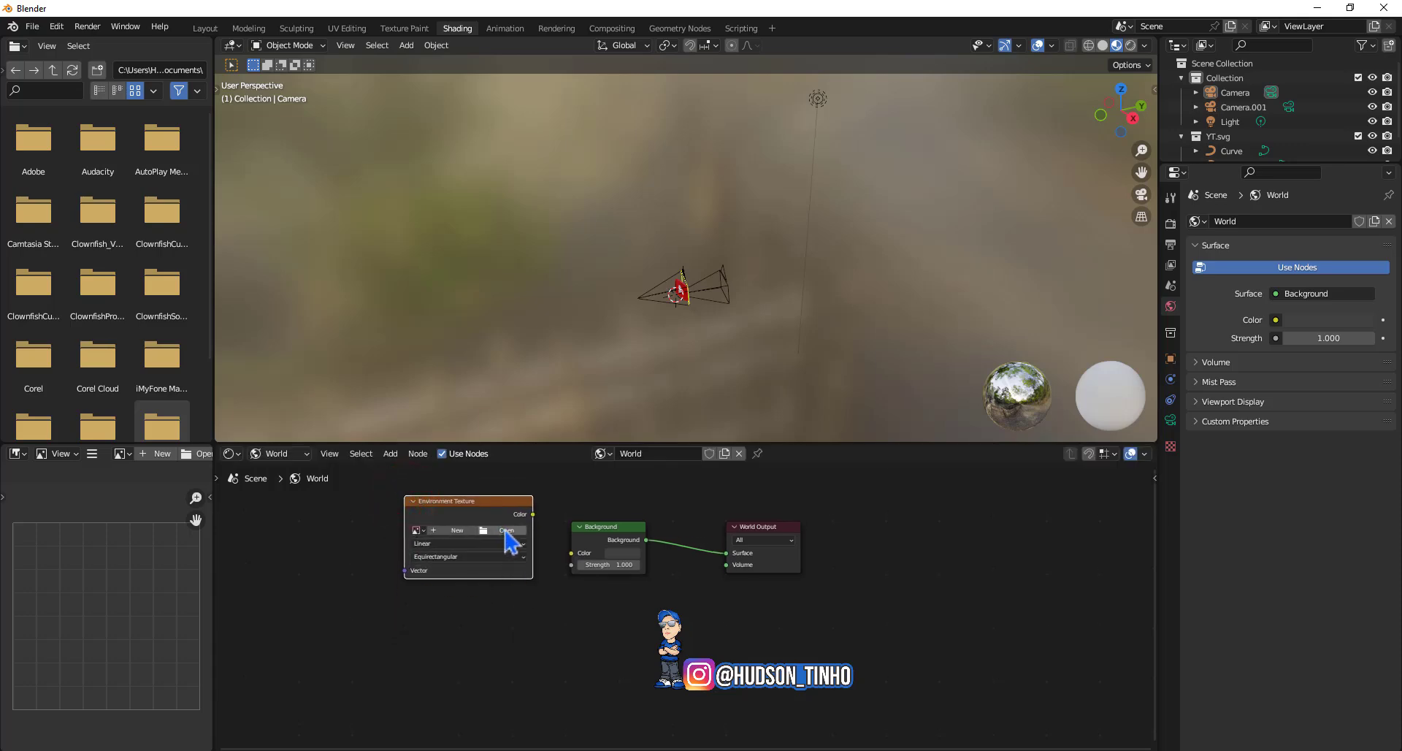
scroll(497, 525, up, 1)
scroll(438, 504, up, 1)
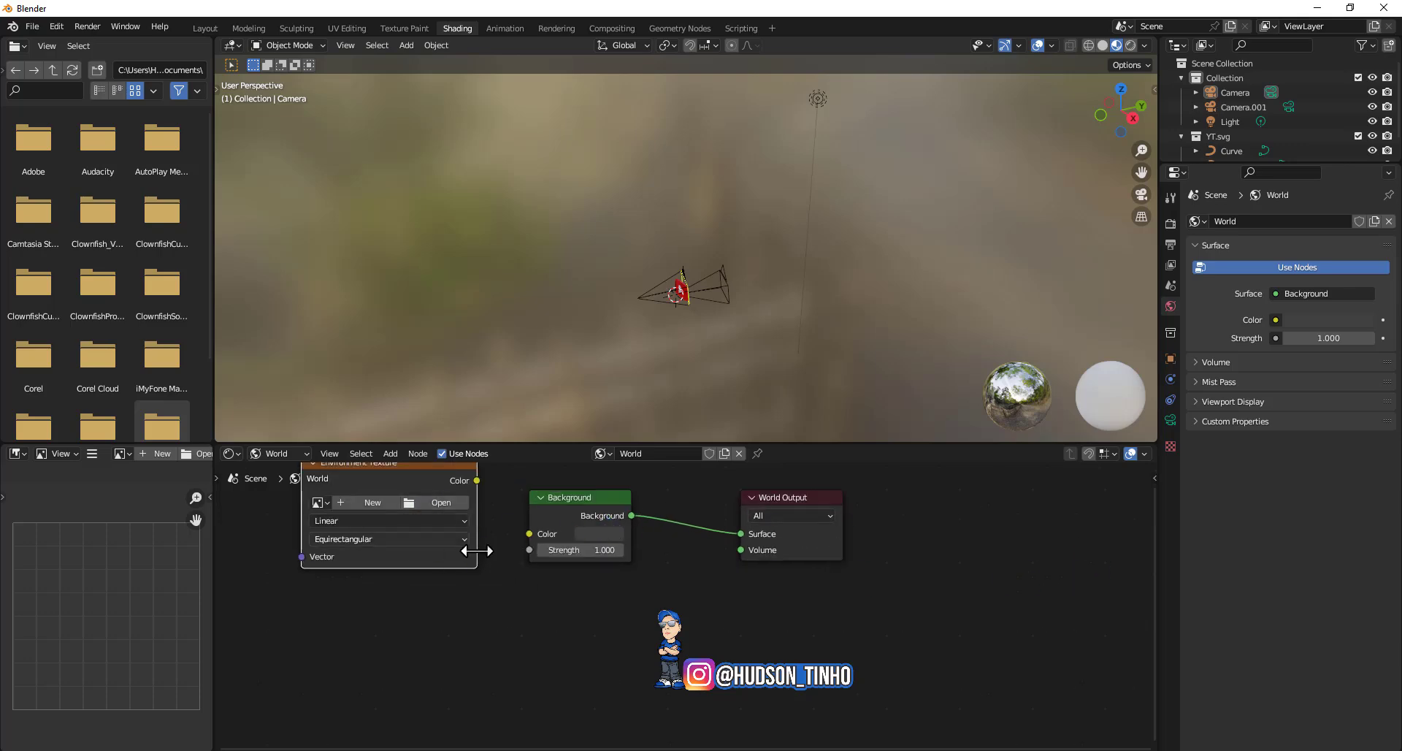
scroll(463, 544, down, 1)
click(461, 524)
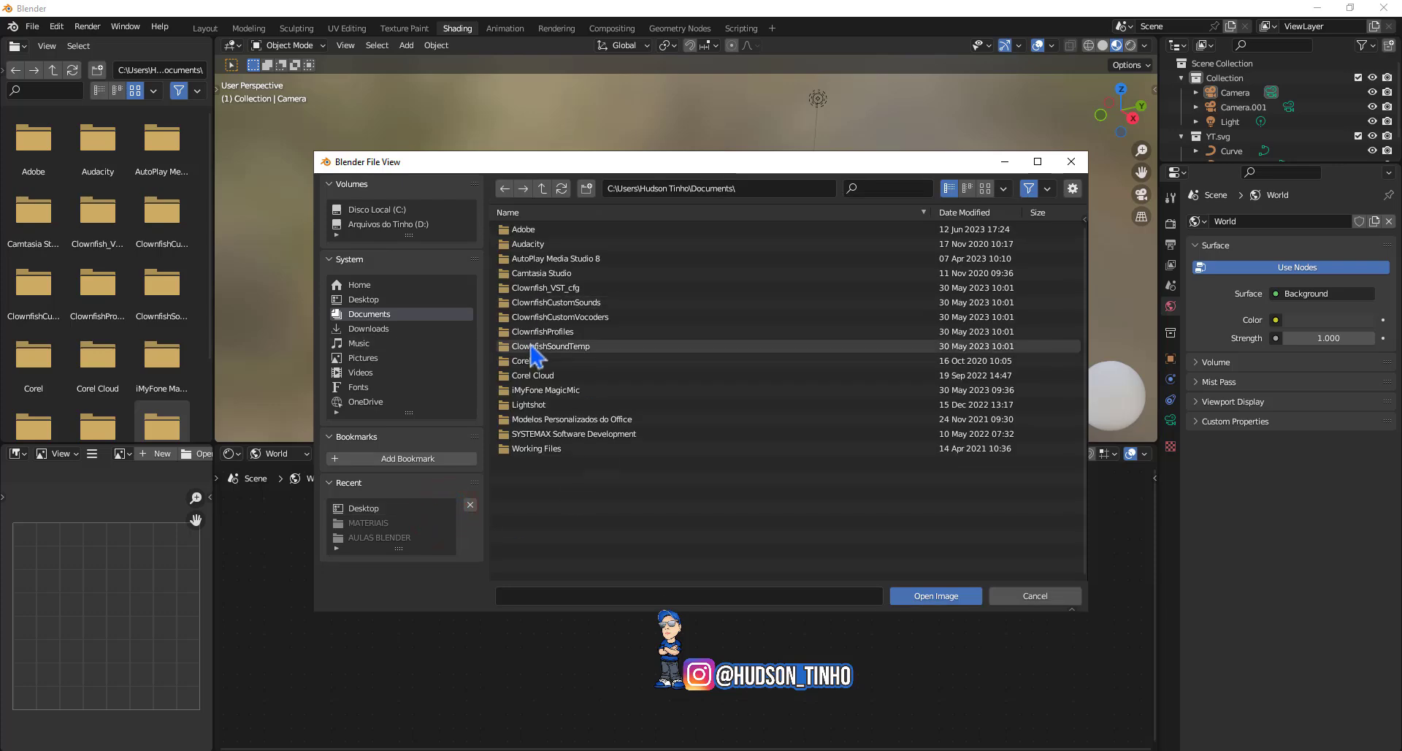
Load decor_shop_2k.hdr from the Desktop and link its Color to the Background's Color input
click(363, 300)
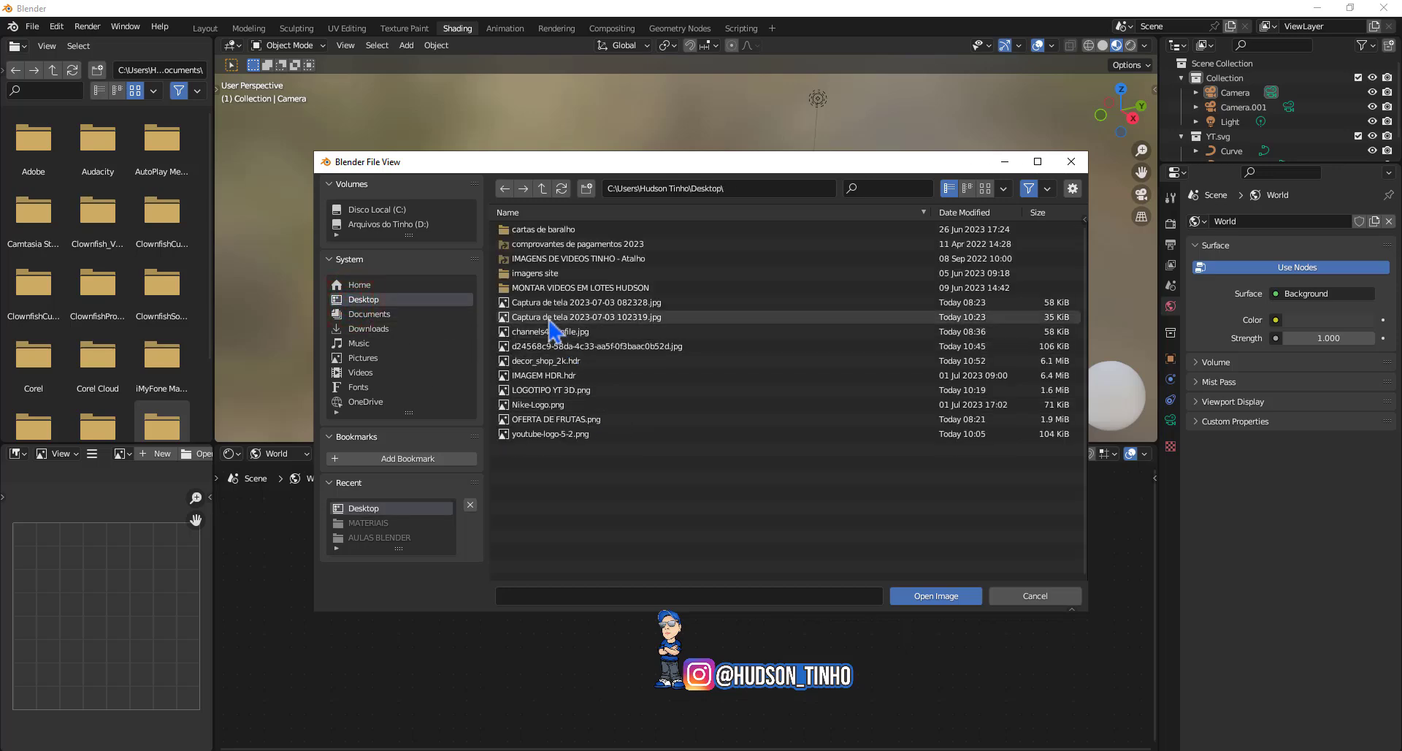
click(540, 364)
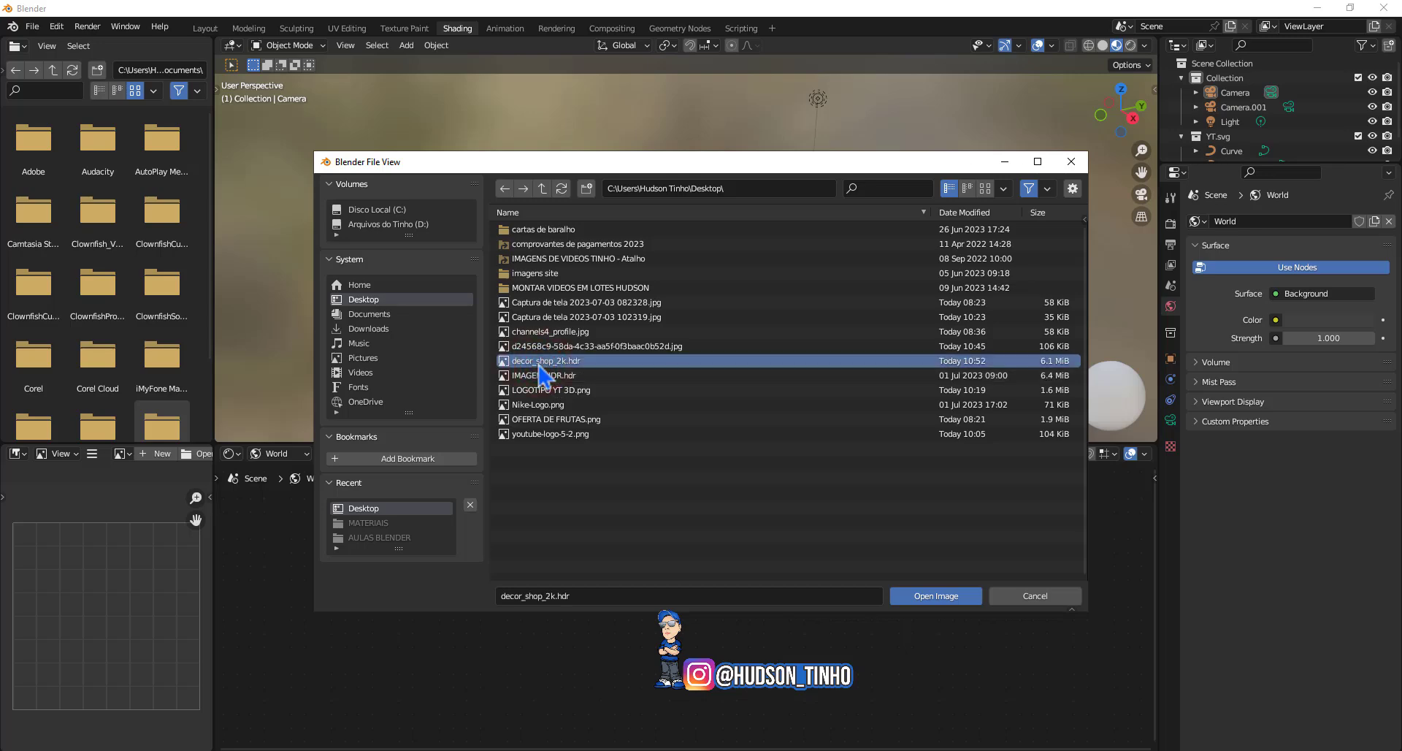
click(934, 598)
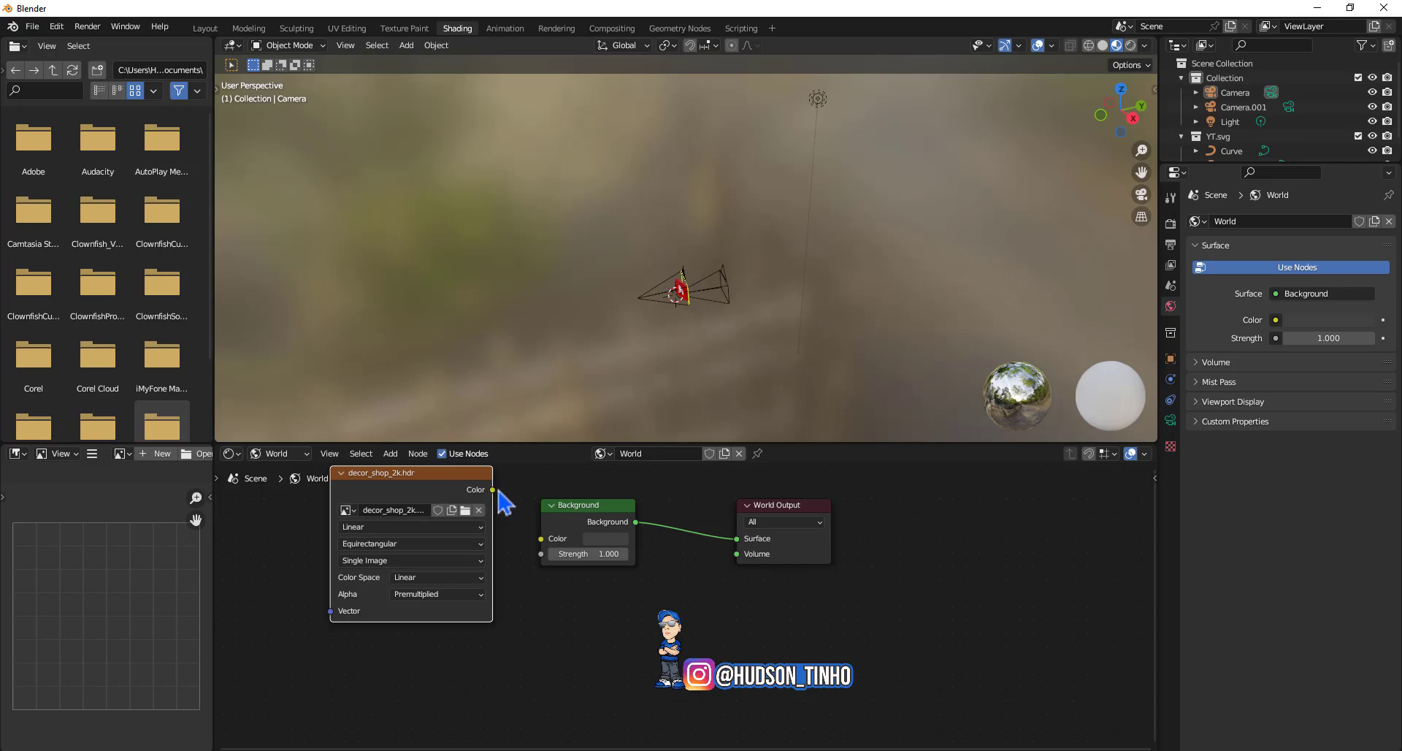
drag(497, 491, 541, 545)
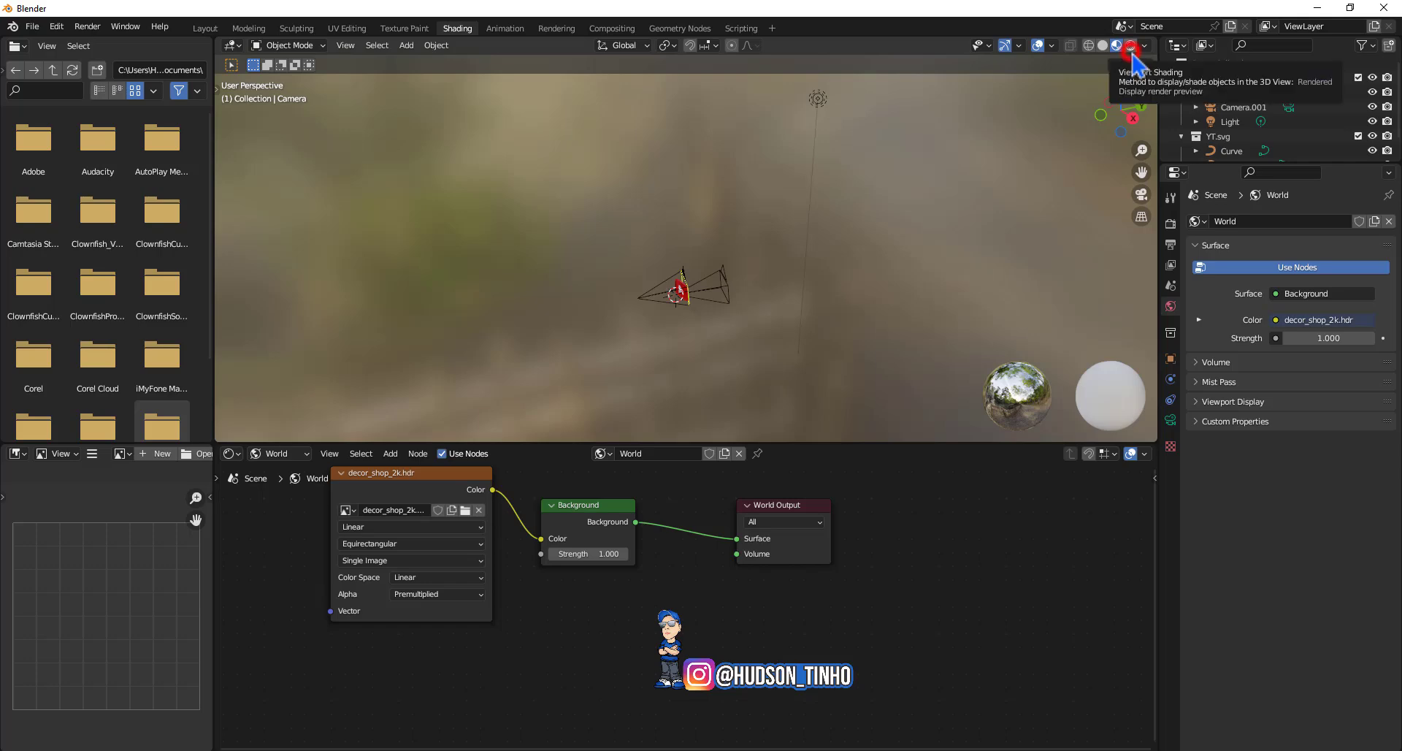
Preview the logo in Rendered shading through the camera view (Numpad 0)
click(1131, 45)
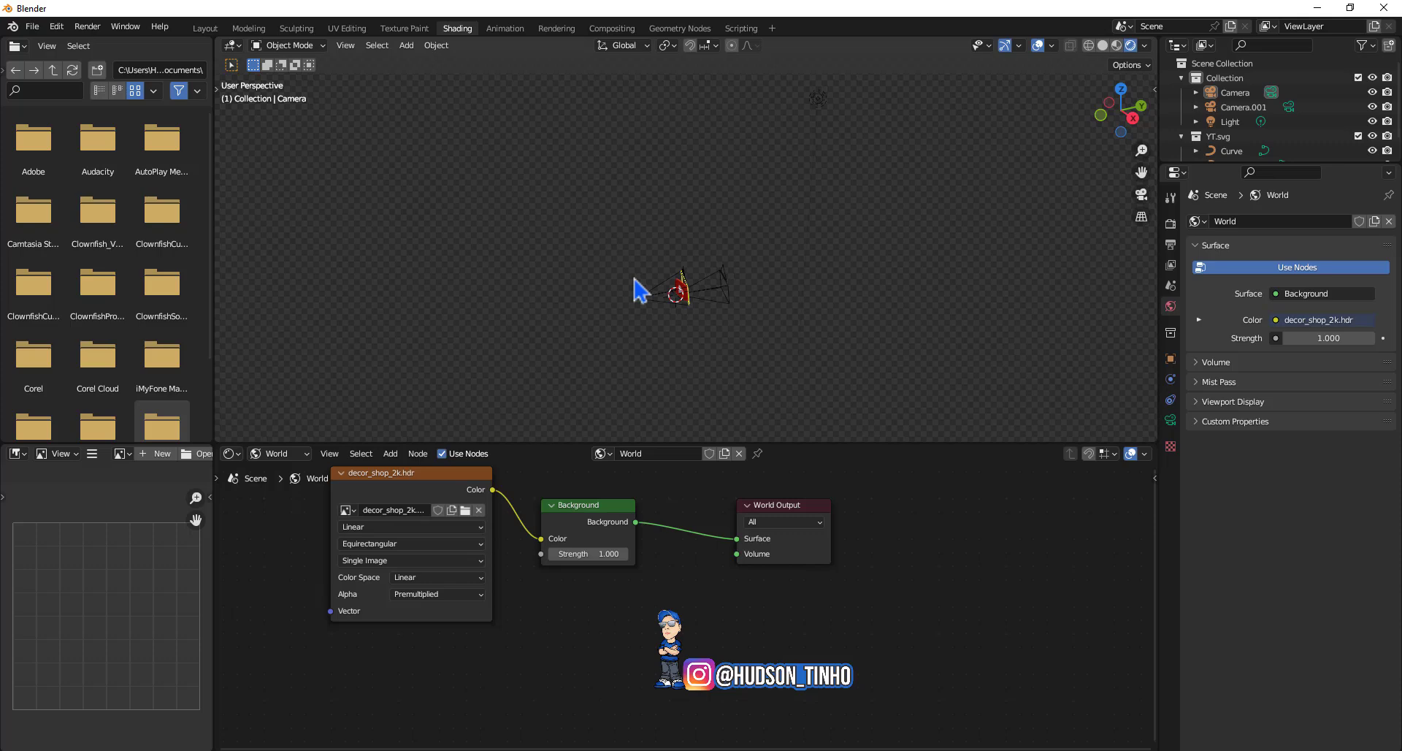
key(KP_0)
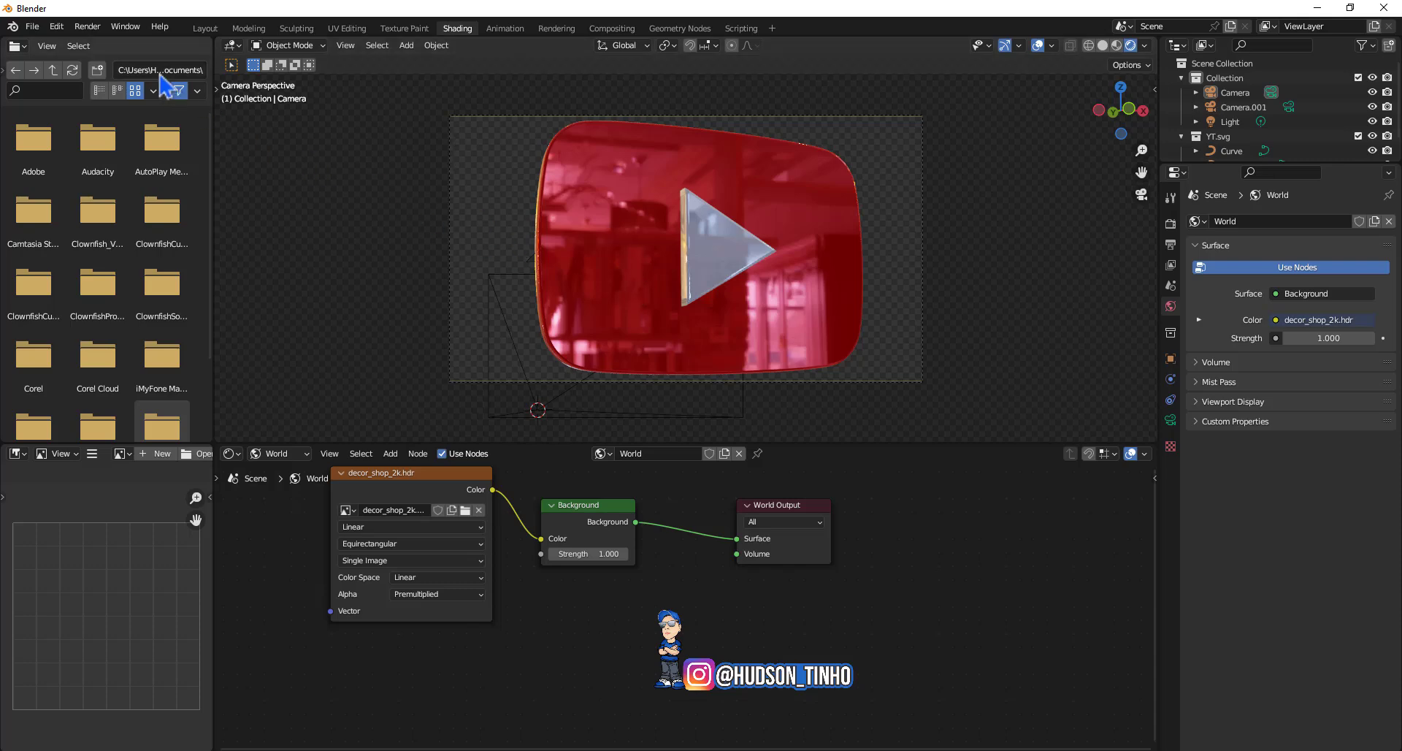
click(79, 29)
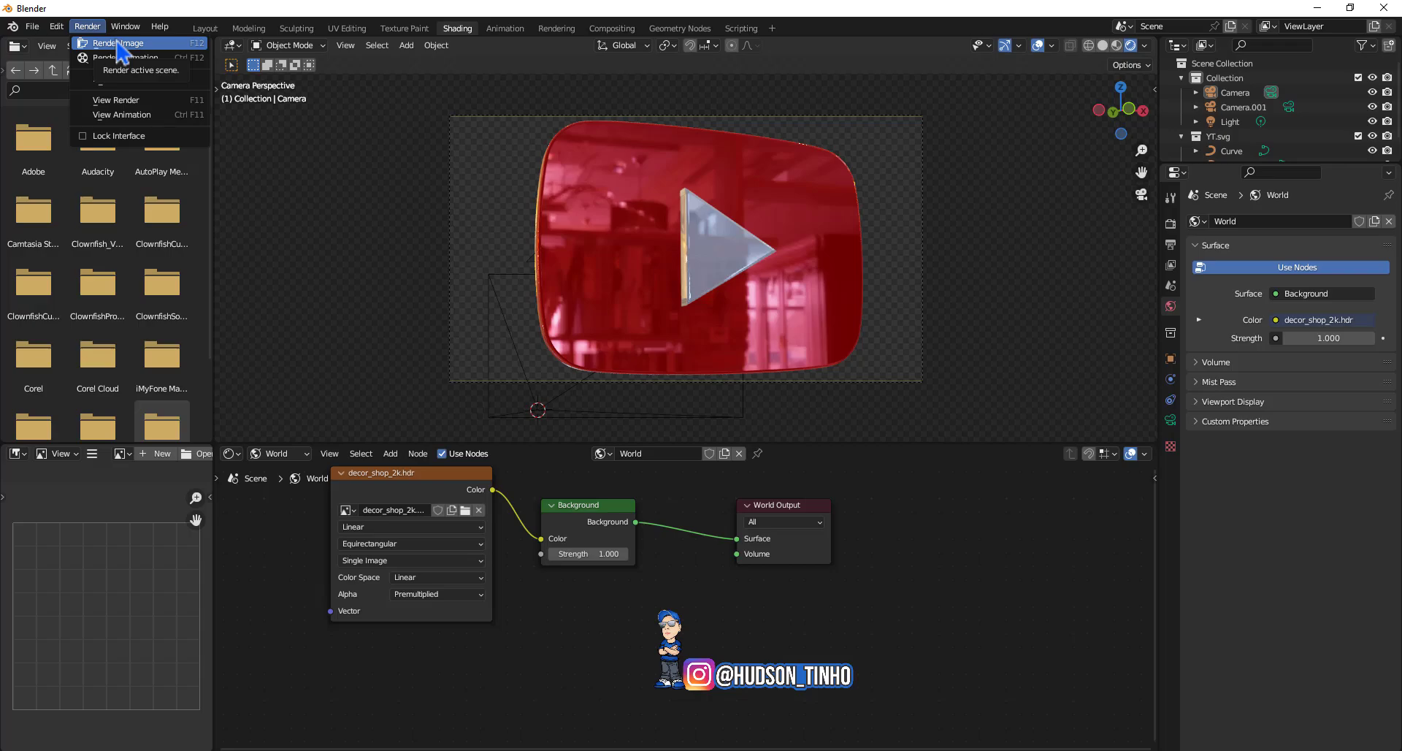
Render the camera view with Render Image (F12) and zoom out in the render window
click(121, 44)
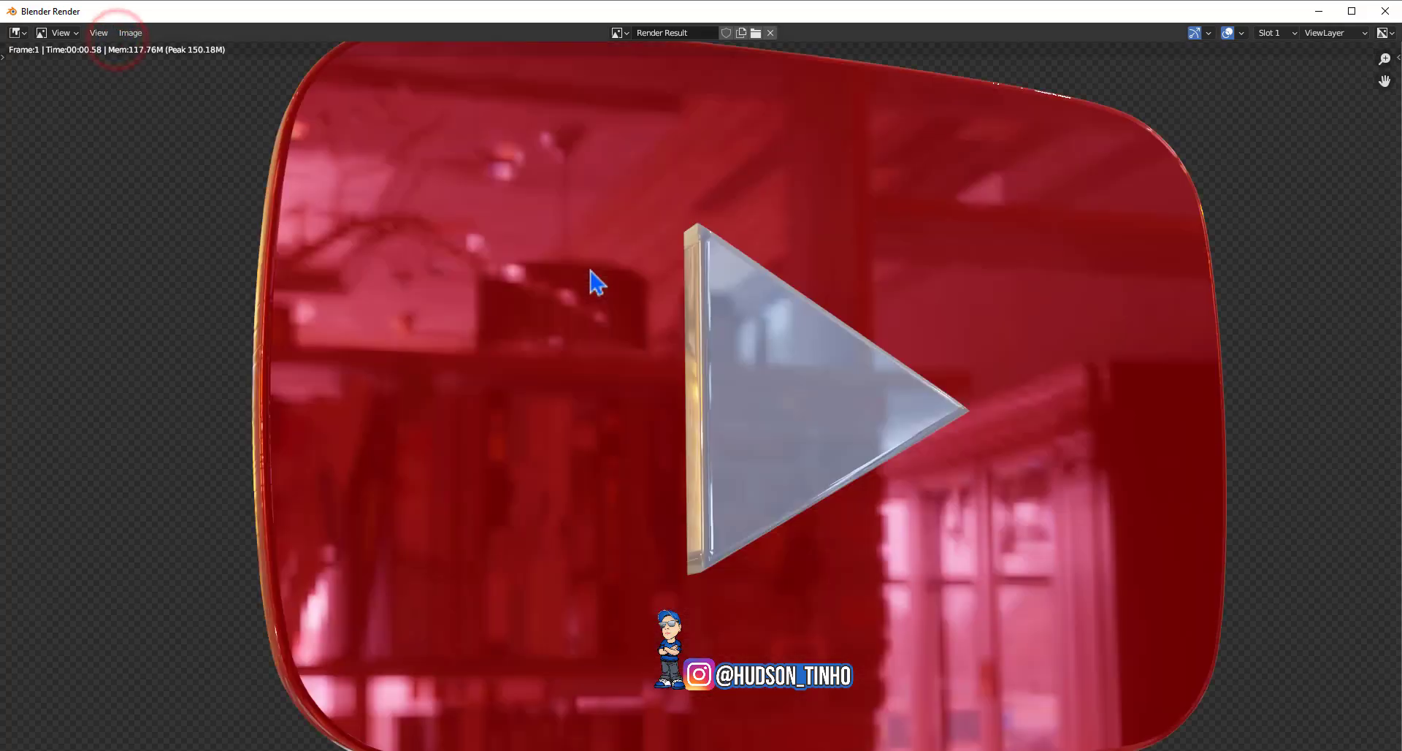
scroll(590, 270, down, 2)
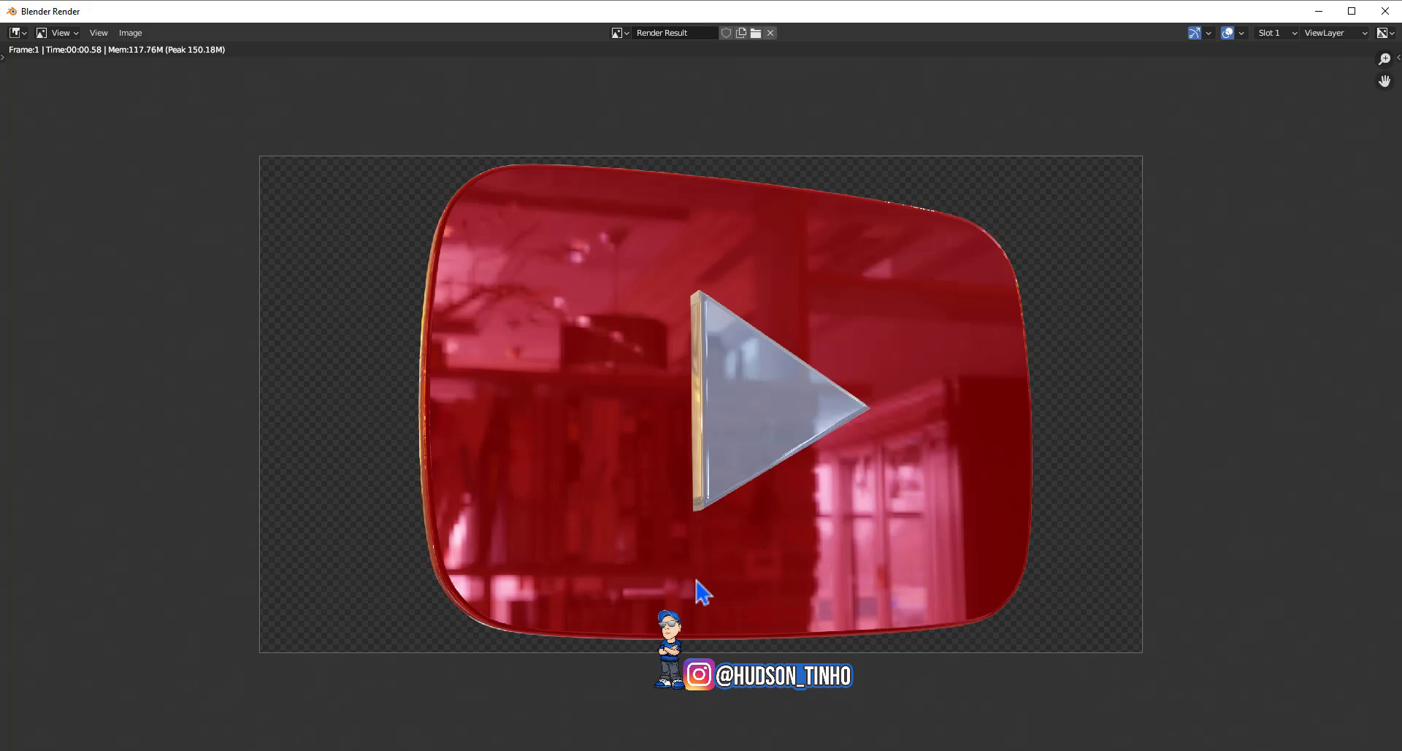
click(123, 34)
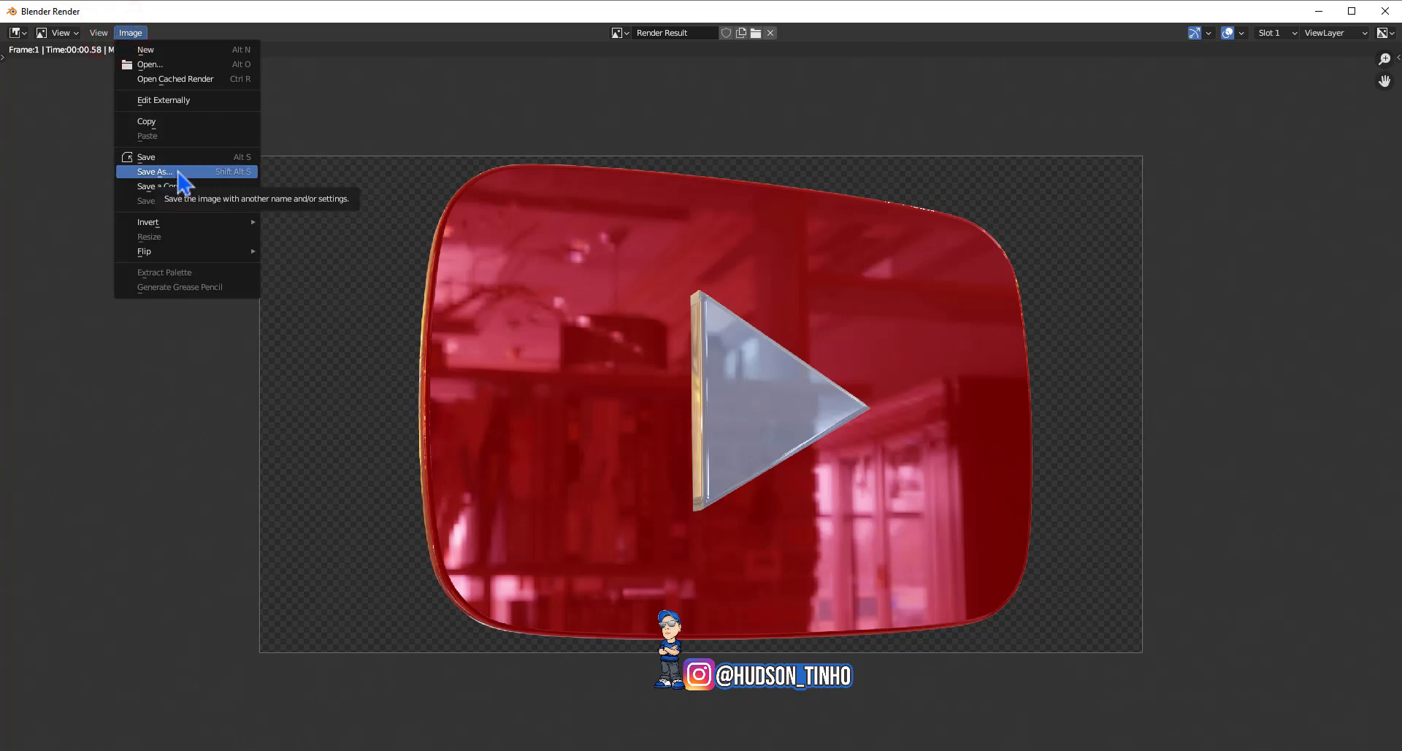
Save the render to the Desktop as RGBA PNG 'youtube 3D' and close the render window
click(178, 174)
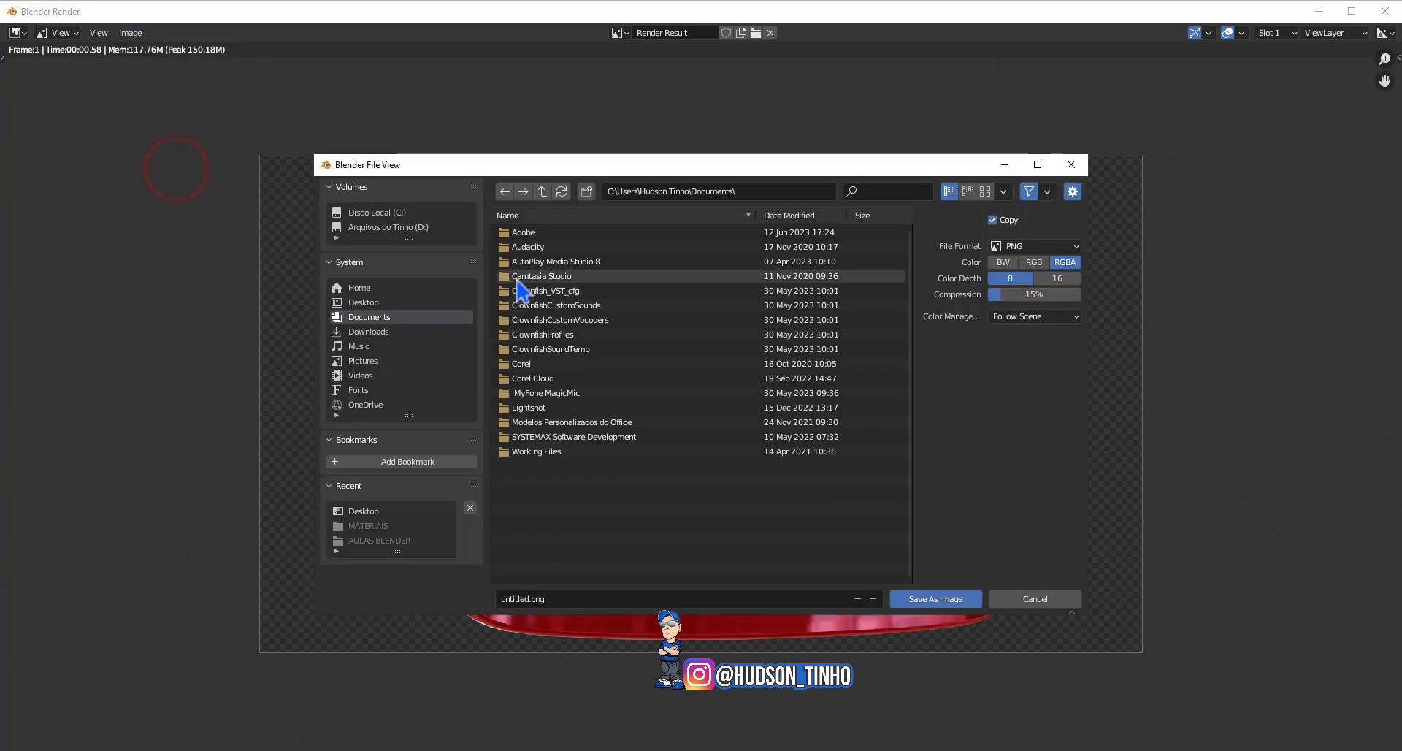
click(387, 299)
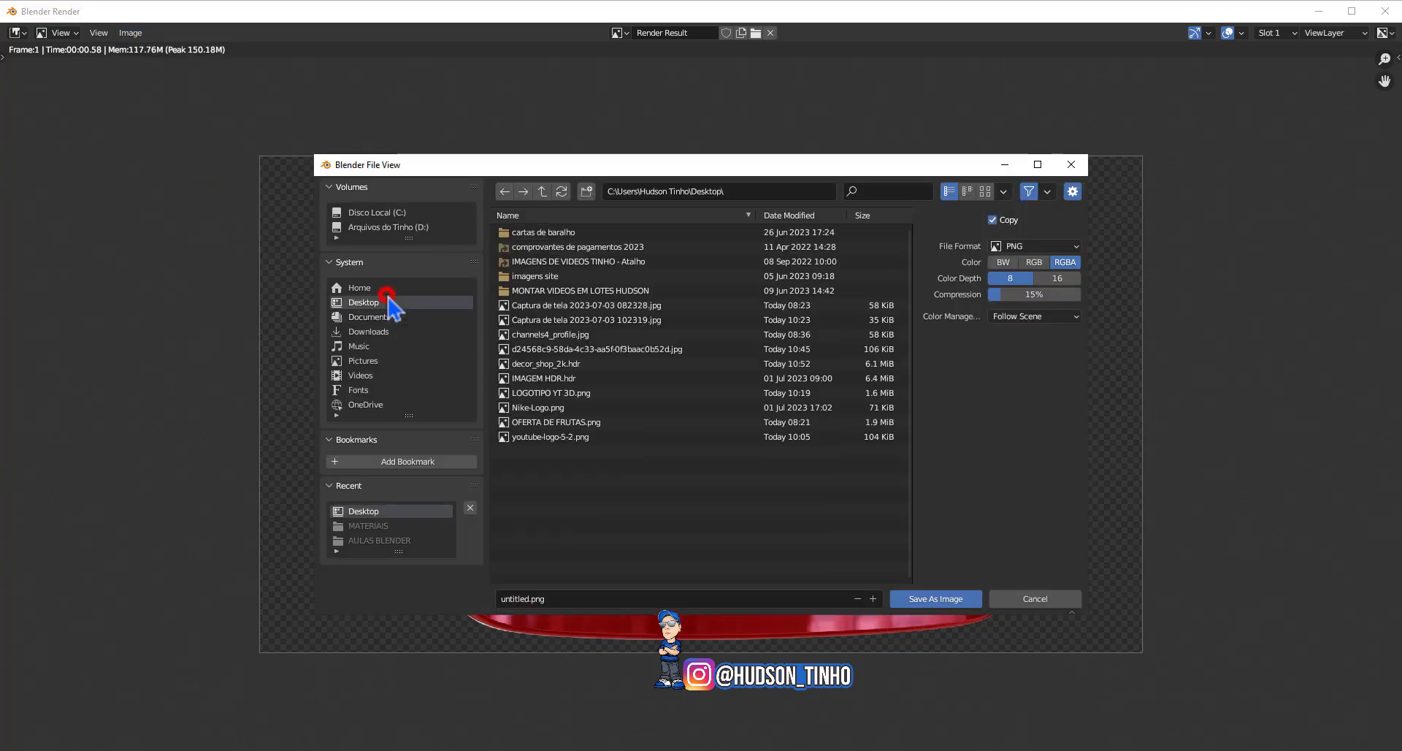
click(585, 599)
text(youtube 3d)
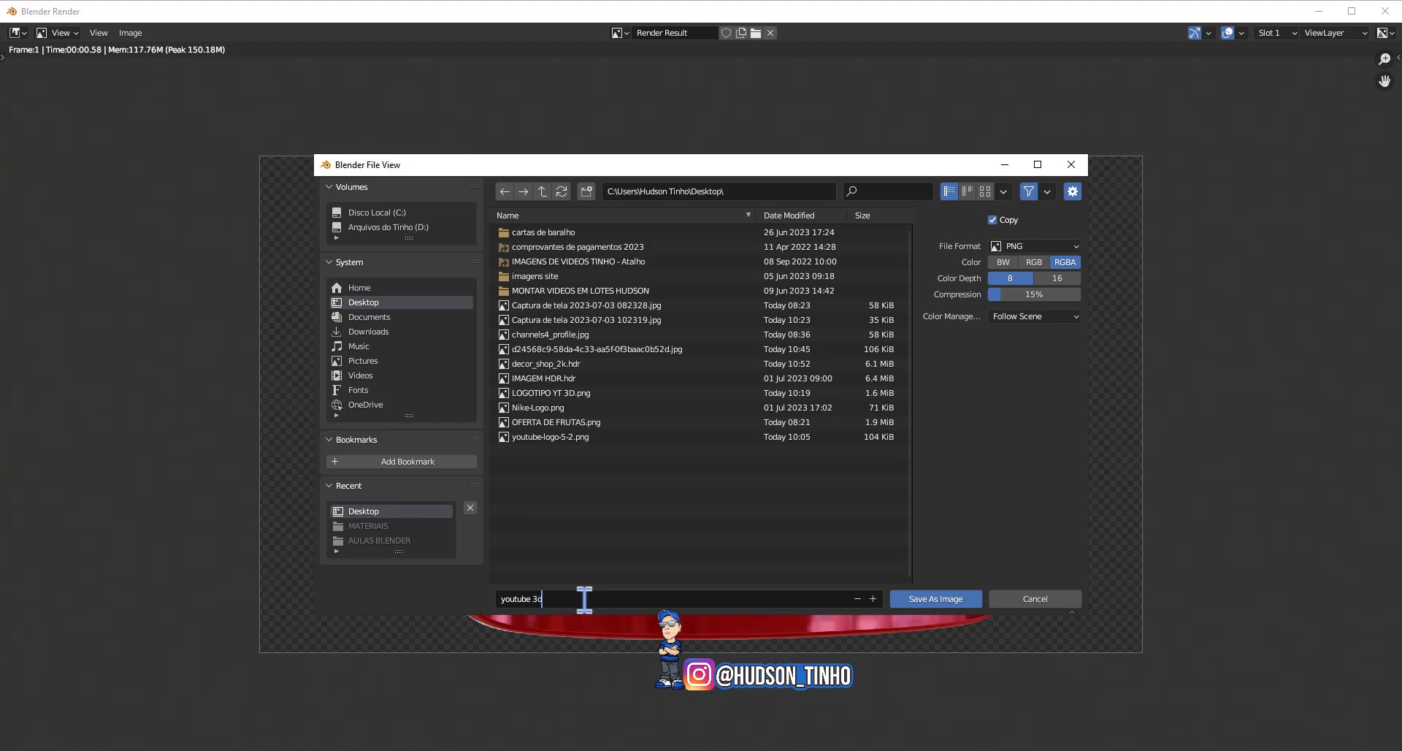
key(BackSpace)
text(D)
click(927, 608)
click(926, 606)
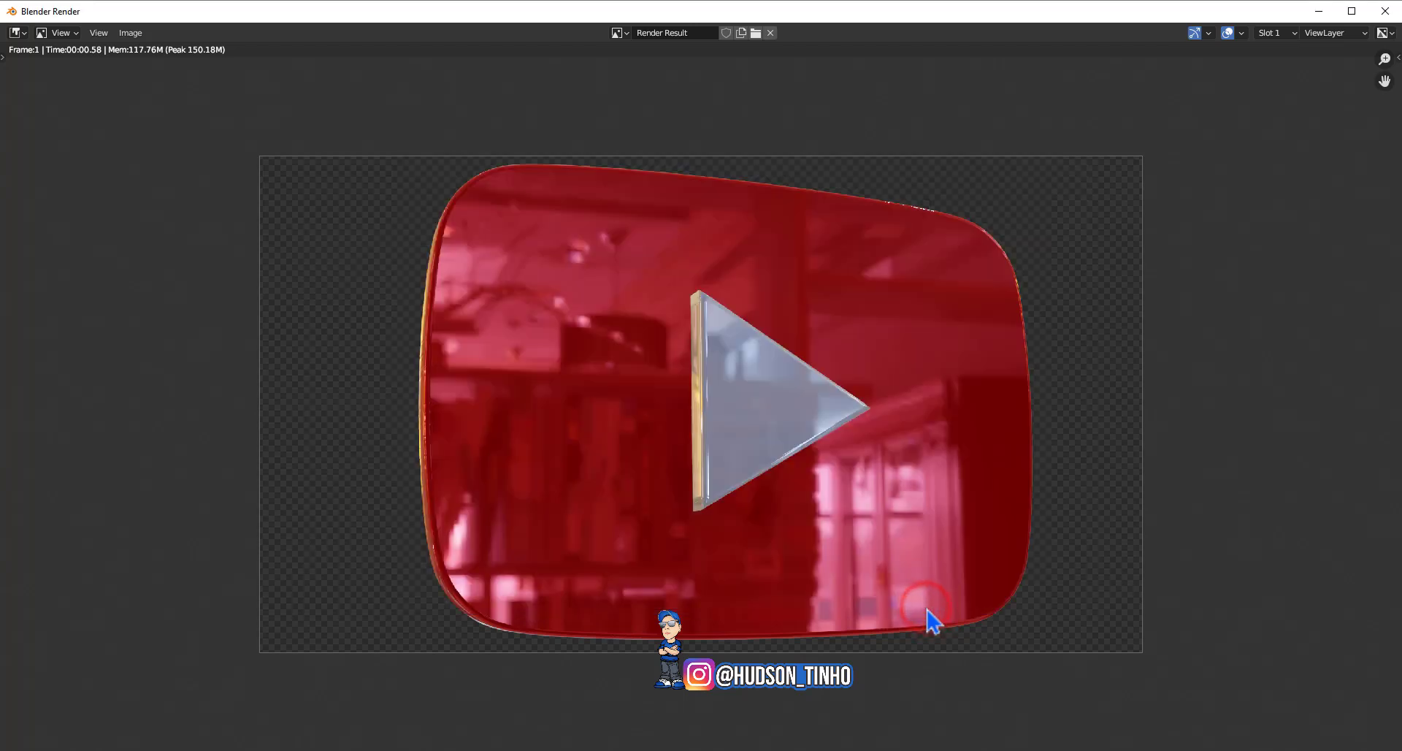
click(1387, 17)
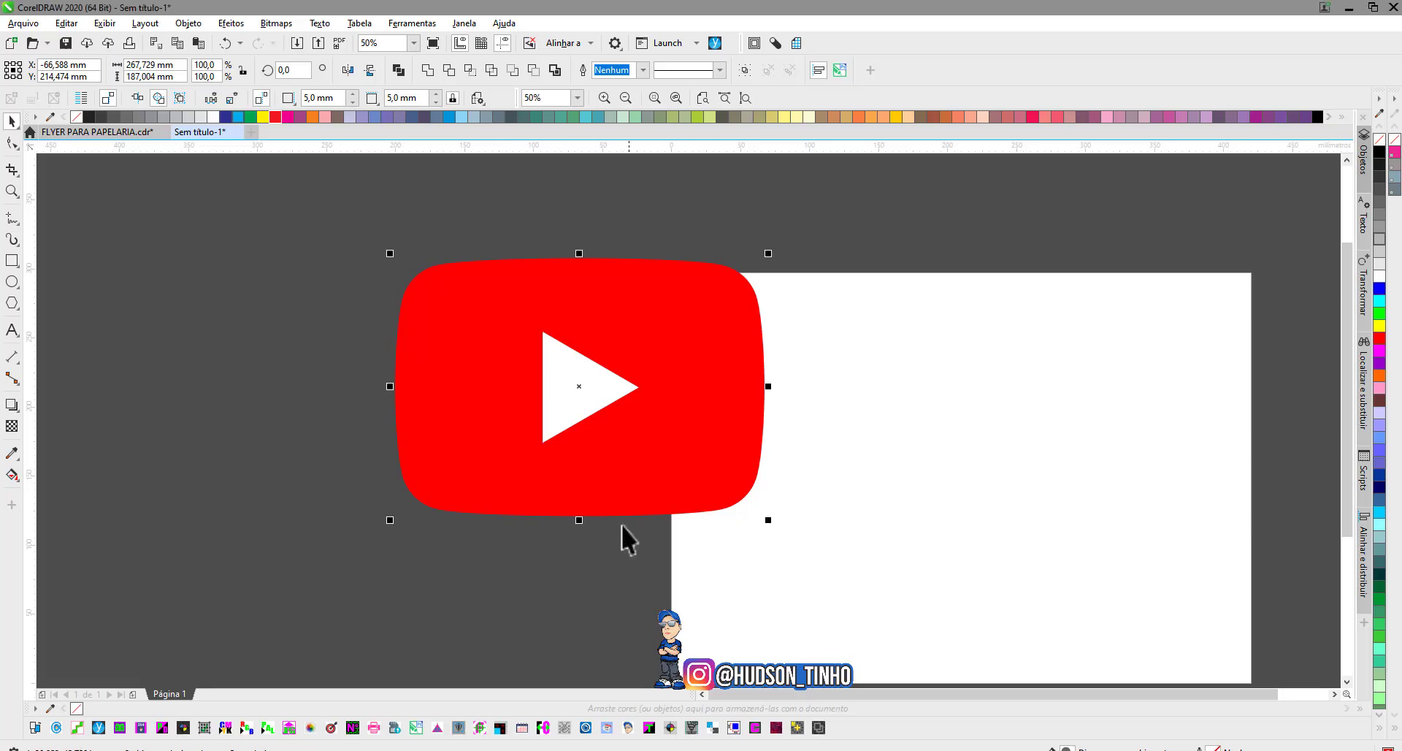
Import the 3D logo render and place it beside the flat red YouTube logo
click(176, 300)
right_click(176, 300)
click(212, 381)
click(828, 202)
scroll(751, 438, down, 2)
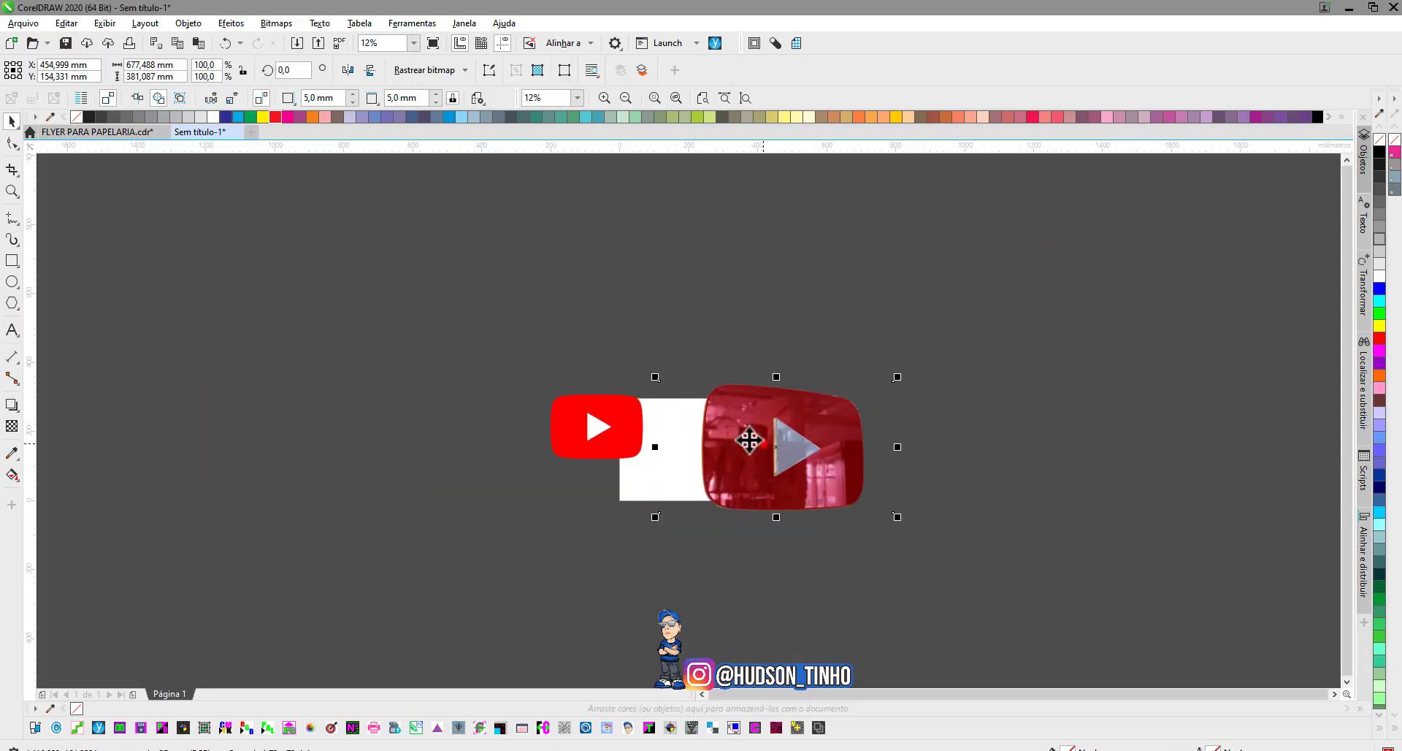
drag(751, 439, 687, 431)
scroll(731, 422, up, 1)
click(263, 266)
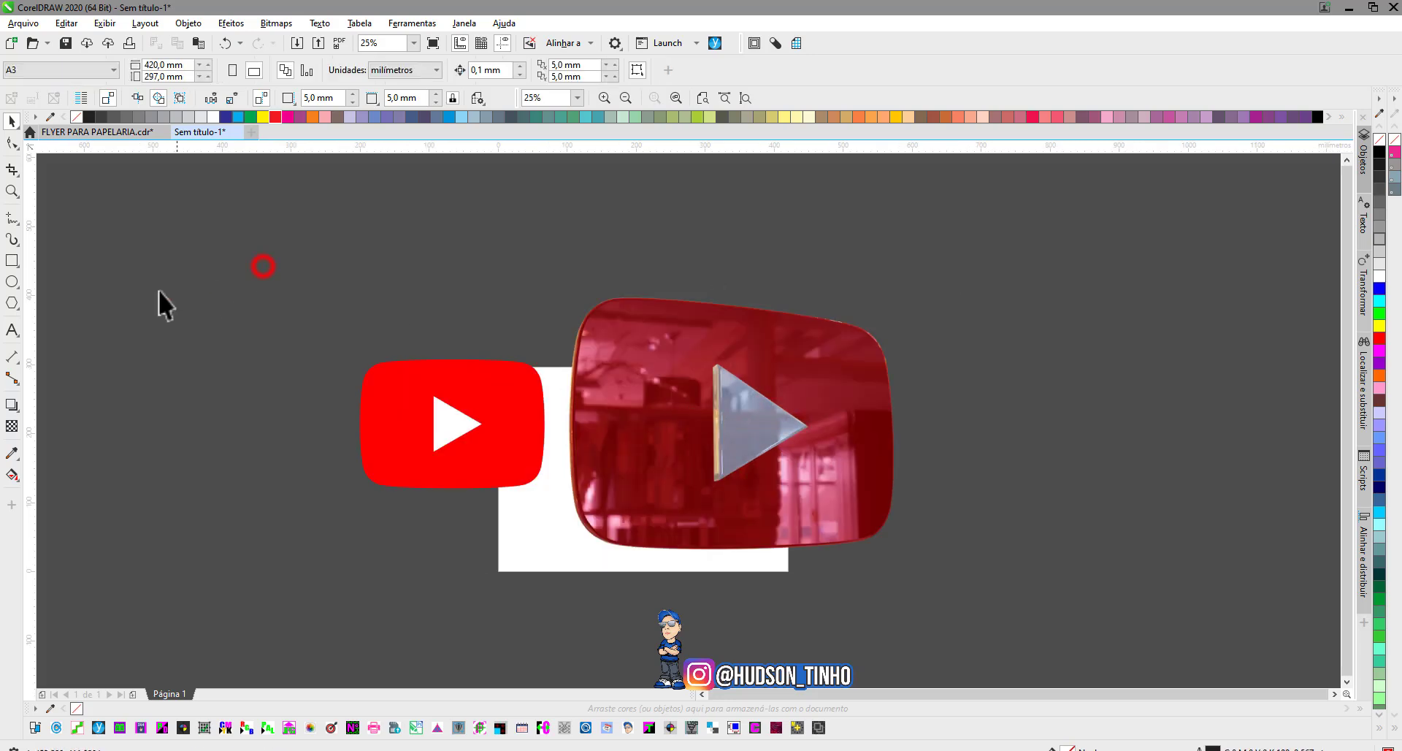
Import LOGOTIPO YT 3D.png a second time, then delete that extra copy
right_click(159, 291)
click(197, 372)
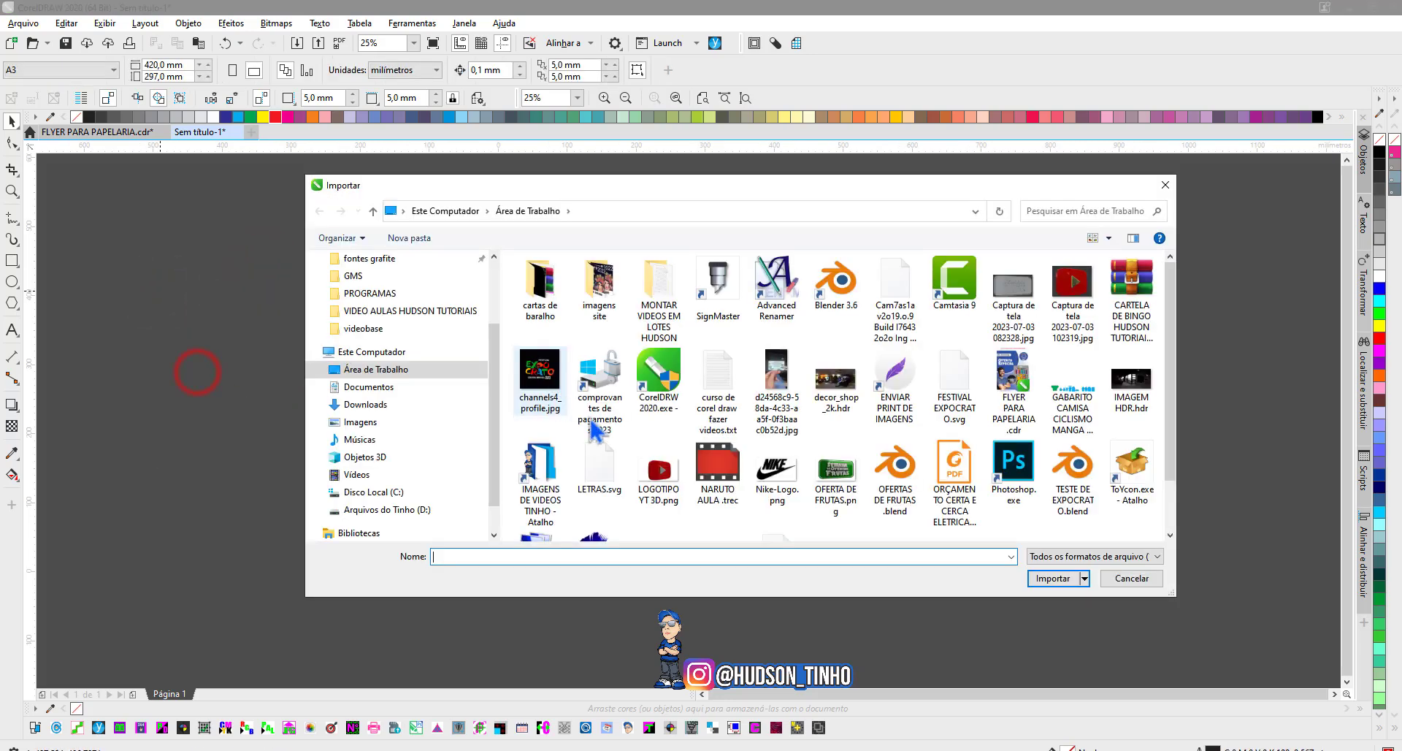
click(659, 471)
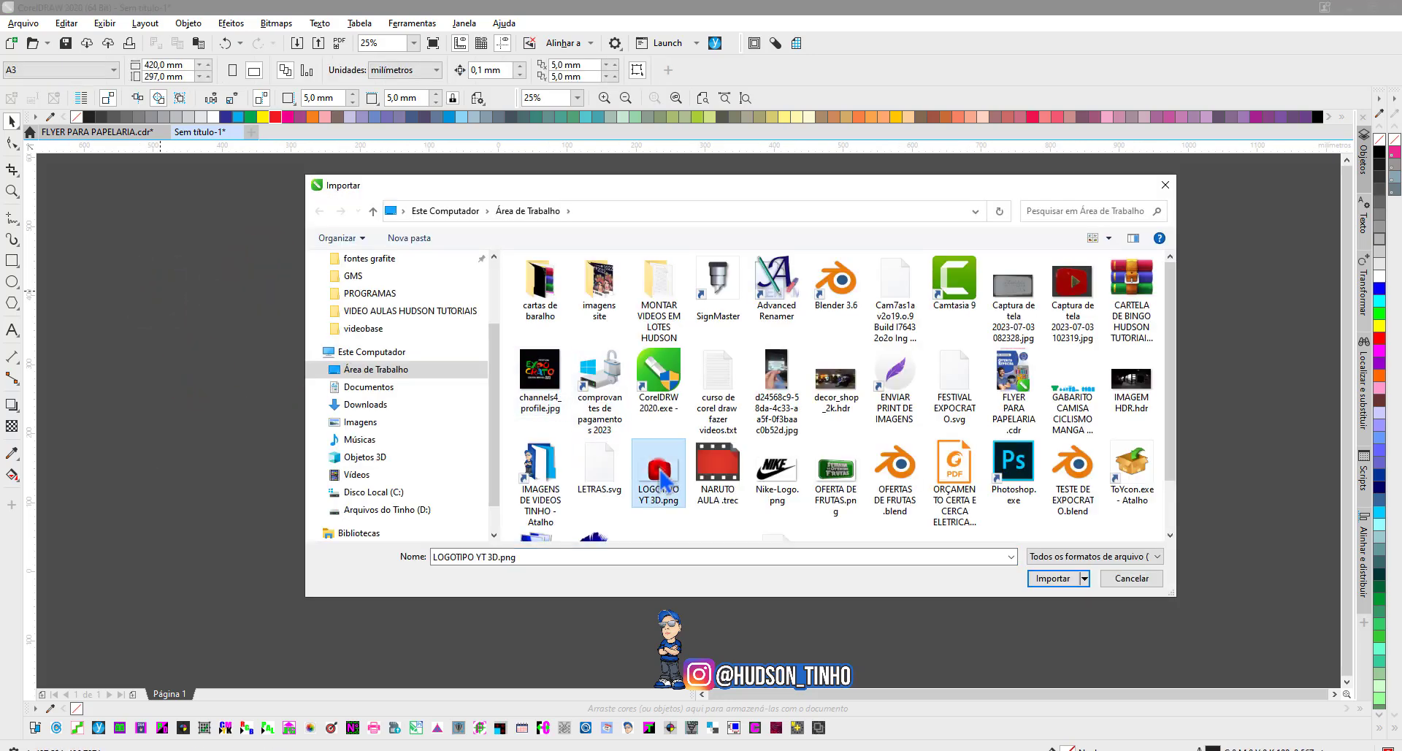
click(1052, 578)
click(974, 377)
mouse_move(1096, 484)
mouse_down()
mouse_move(948, 394)
mouse_move(1020, 409)
mouse_up()
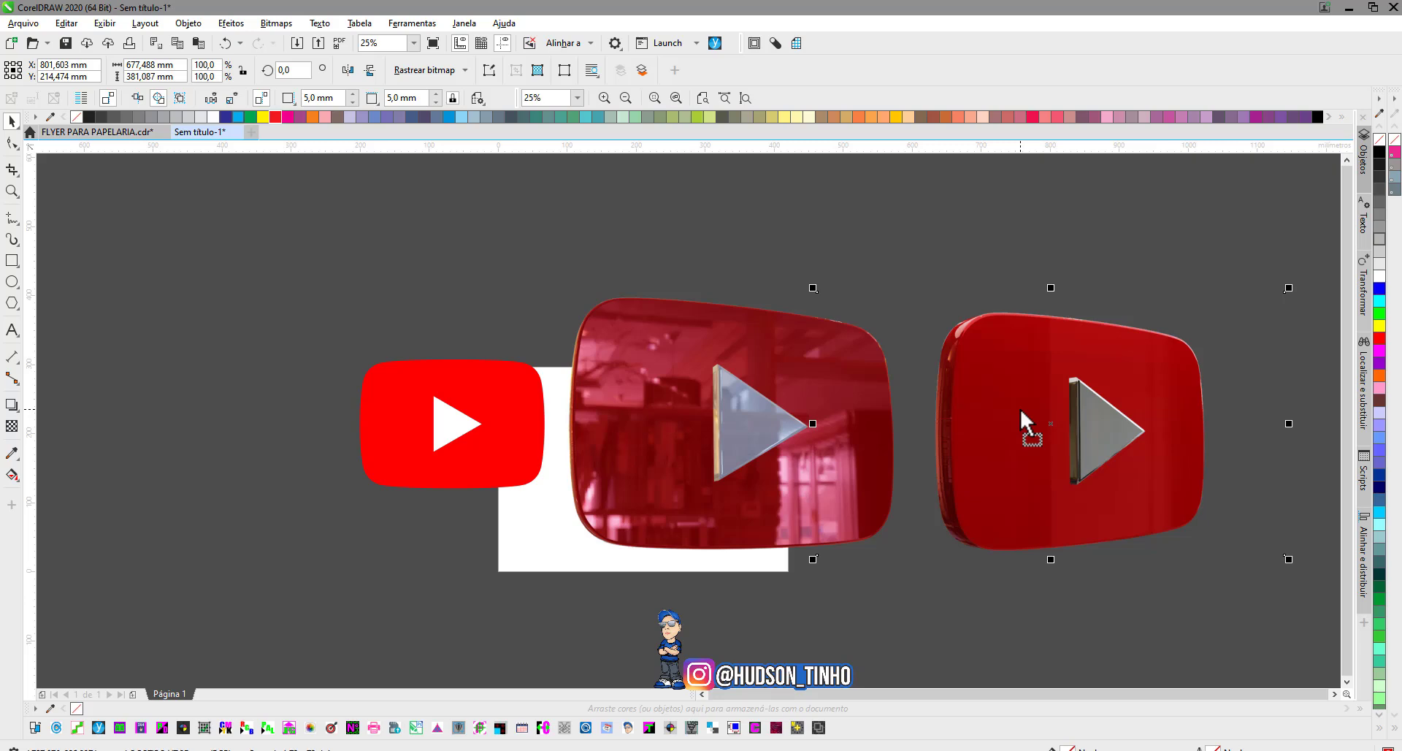
key(Delete)
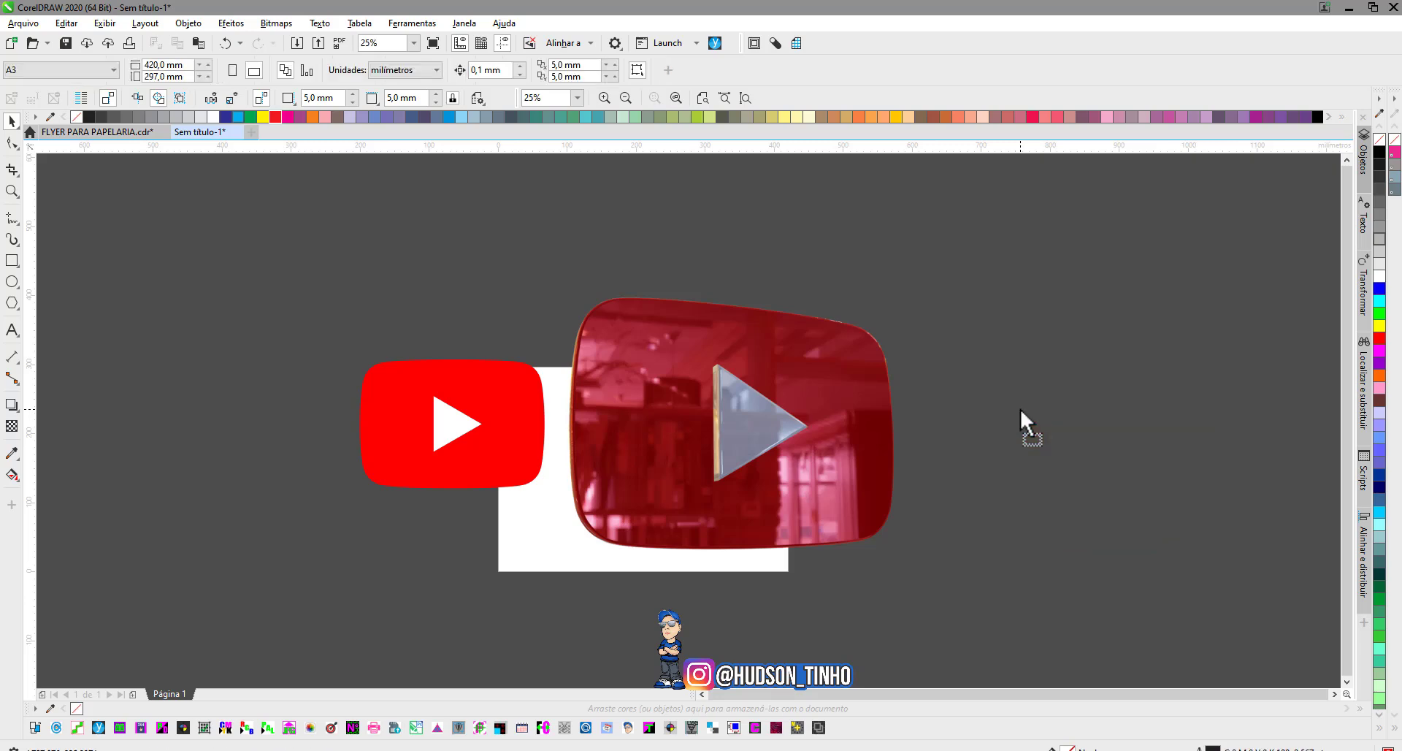
scroll(760, 441, up, 2)
scroll(663, 383, down, 2)
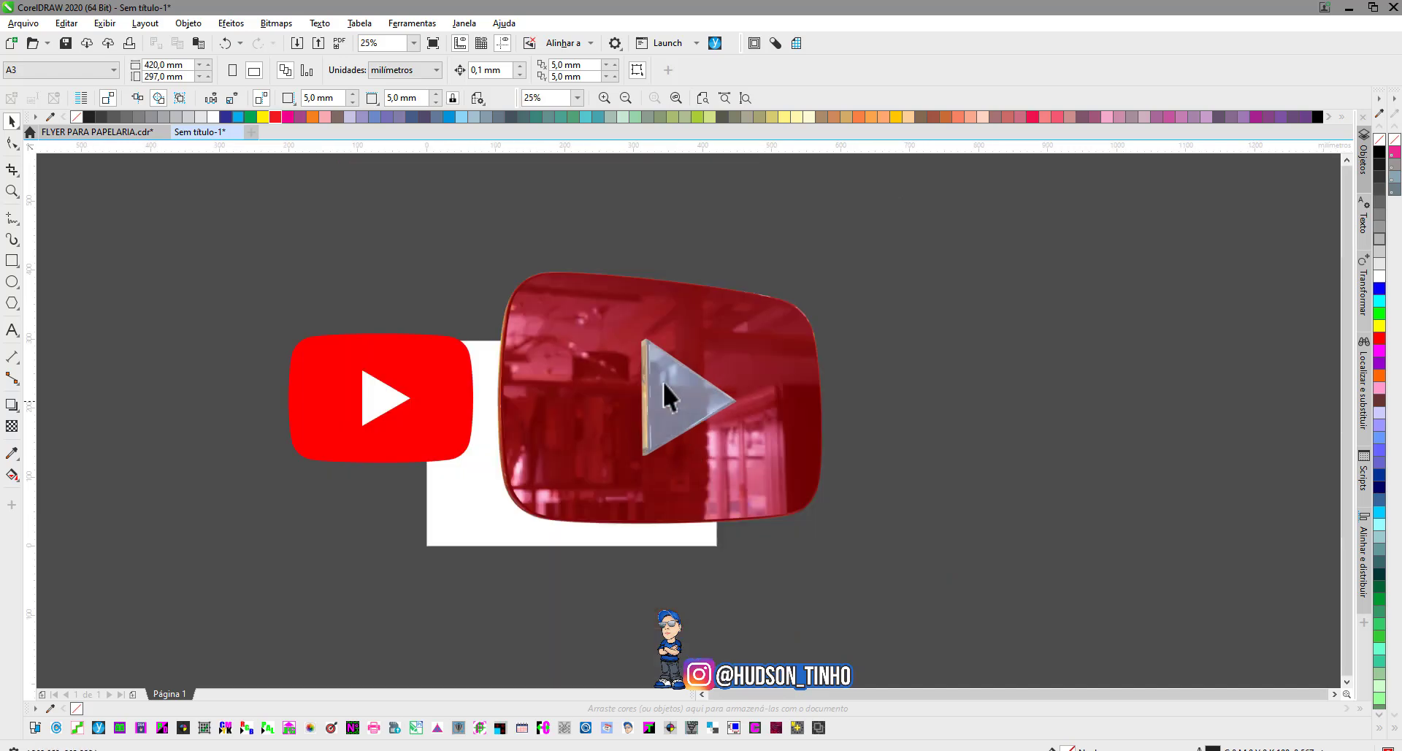